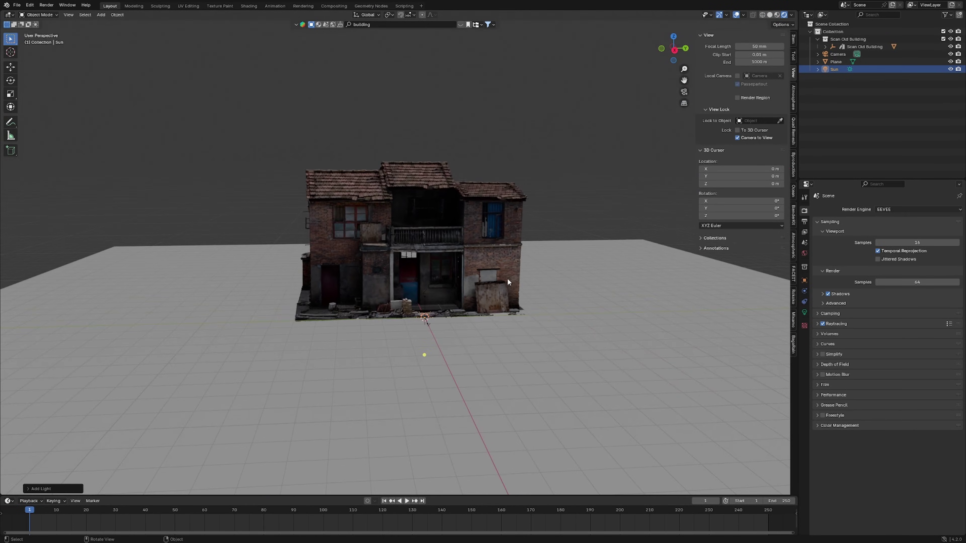
Step: Rotate the sun light to change how it illuminates the old building
scroll(507, 280, down, 3)
key(r)
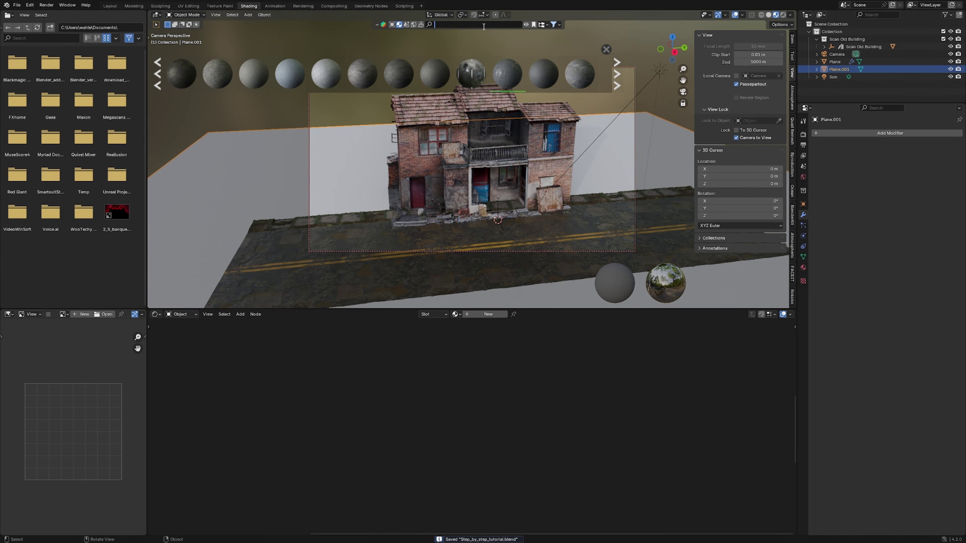
Step: Try the Wet ground with grass material from the ground wet search results on the large ground plane
mouse_move(398, 82)
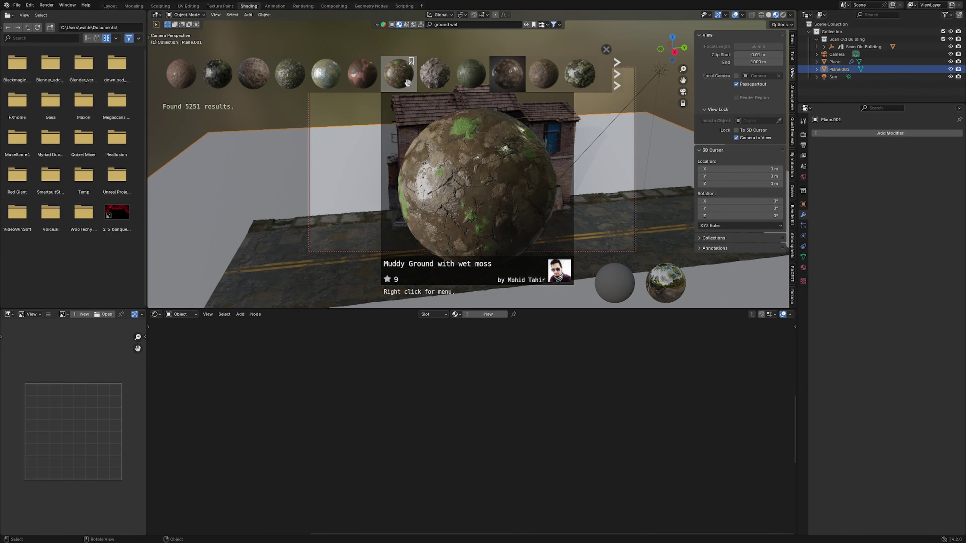
click(220, 78)
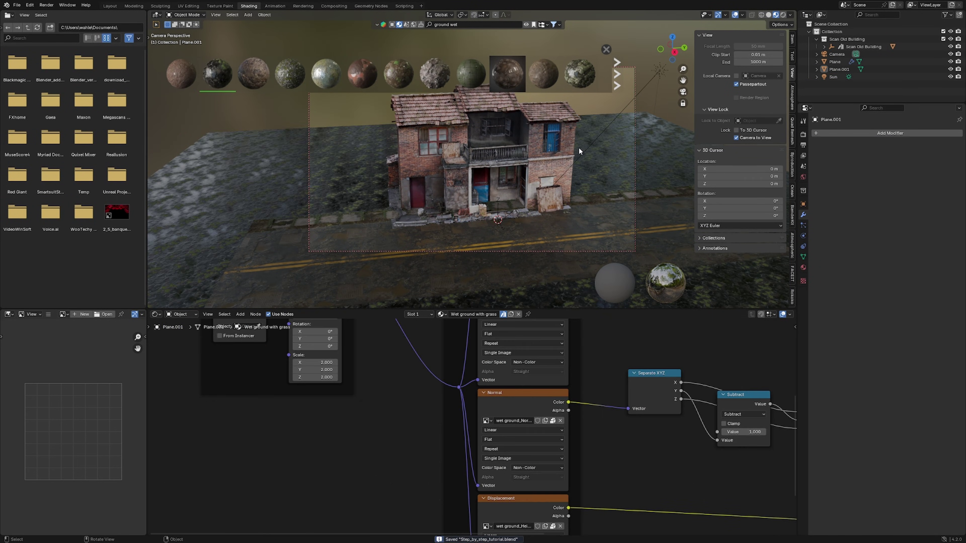
click(617, 85)
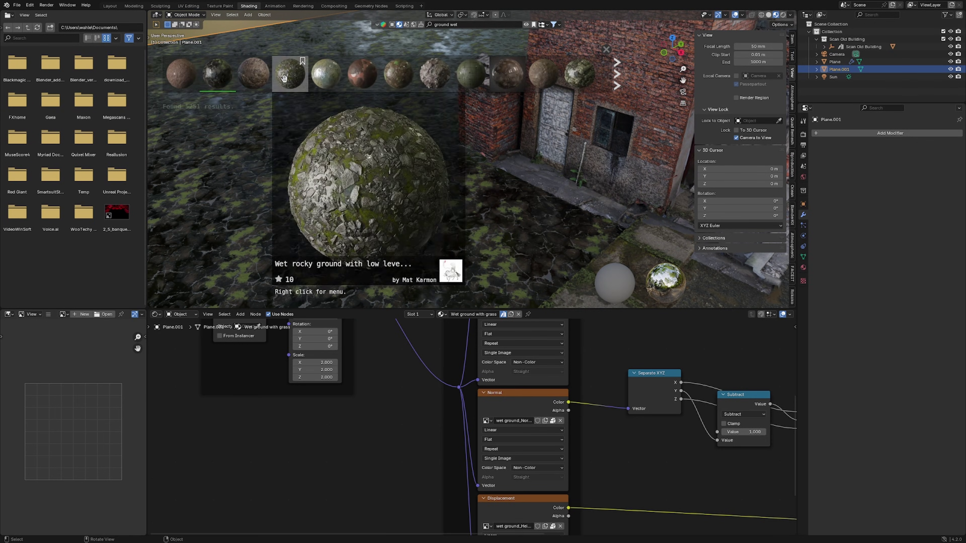
Step: Set the X and Y mapping scale of the ground plane's wet rocky ground material to 0.1
double_click(447, 376)
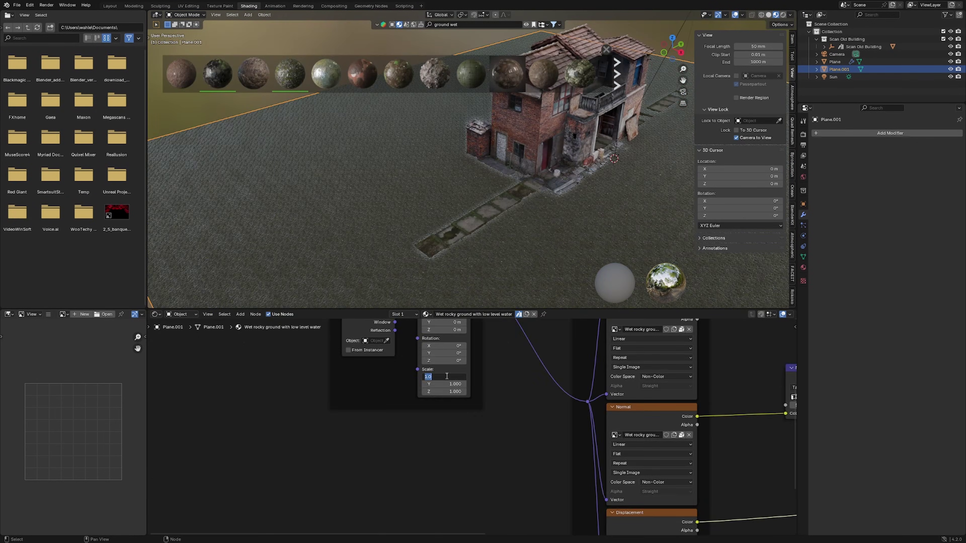
text(0.1)
key(Return)
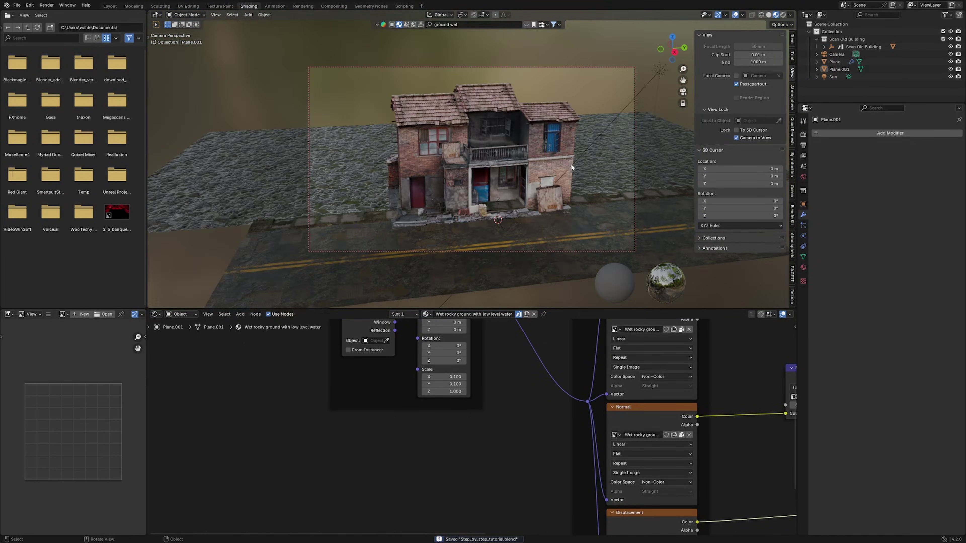
Step: Move the camera around the house to frame it at an angle from its side corner
middle_drag(570, 179, 552, 140)
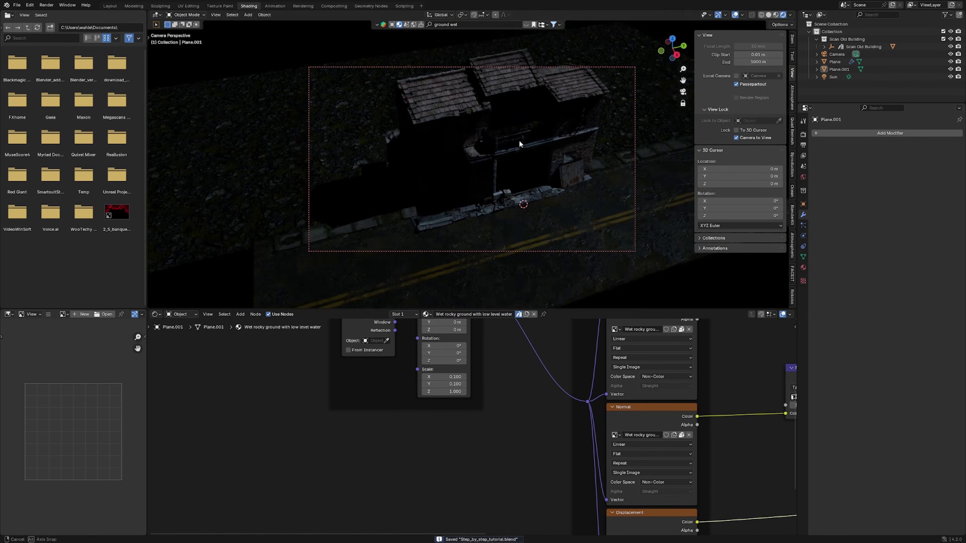
middle_drag(520, 143, 585, 136)
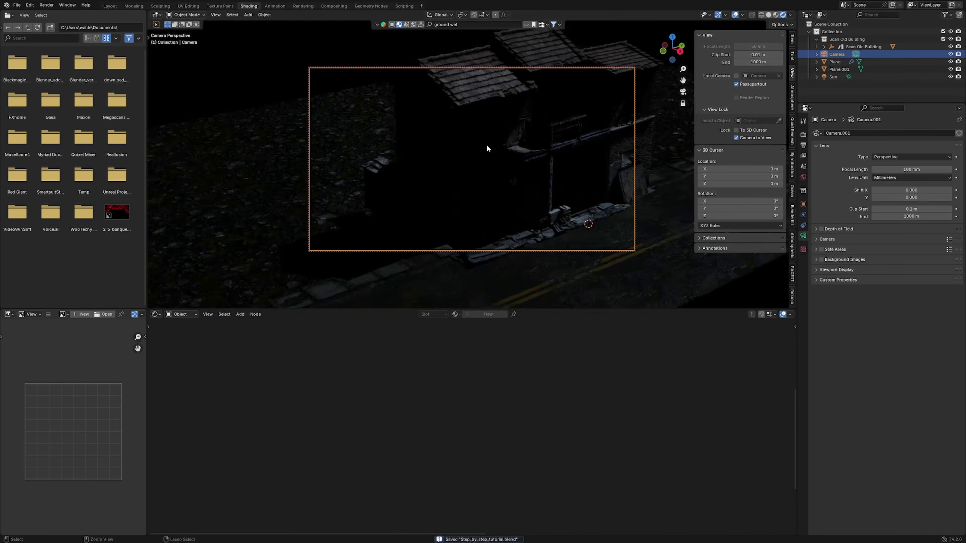
middle_drag(486, 144, 605, 120)
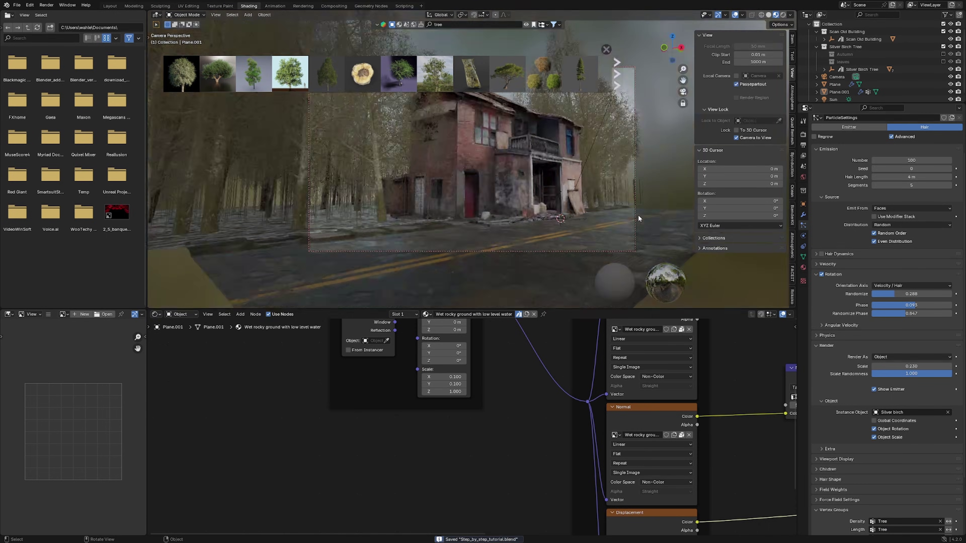
Step: Search the asset library for grass models
click(445, 24)
text(gr)
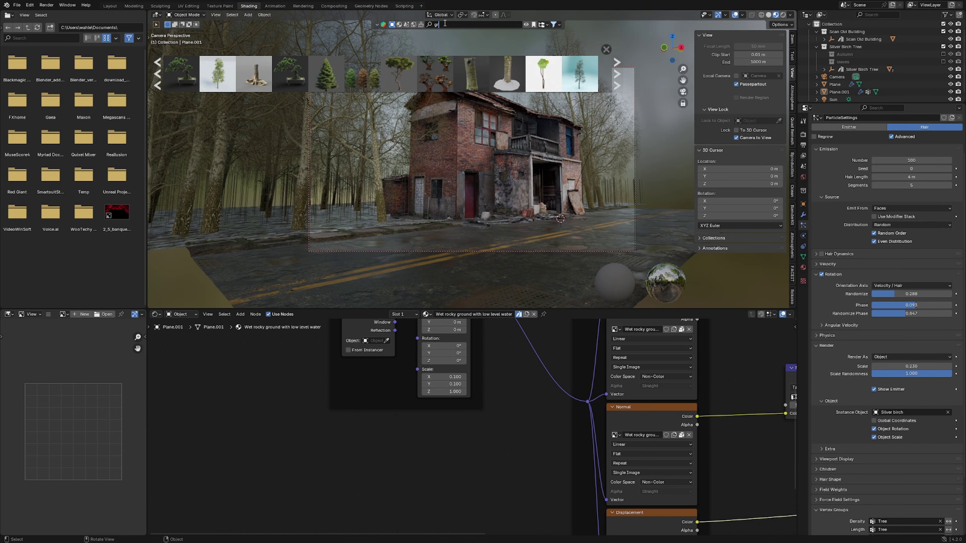
text(ass)
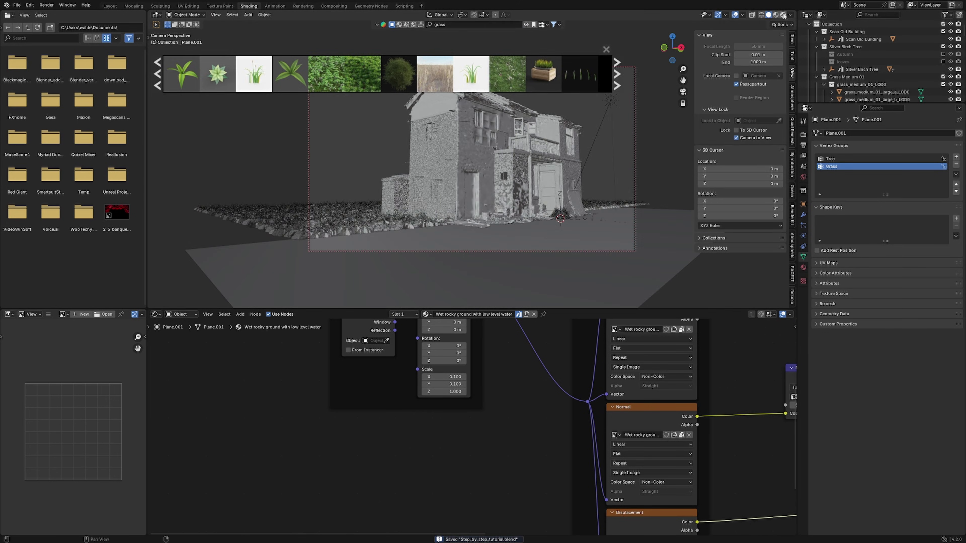
Step: Show the scene in rendered shading and open the render settings
click(783, 14)
click(803, 134)
click(886, 152)
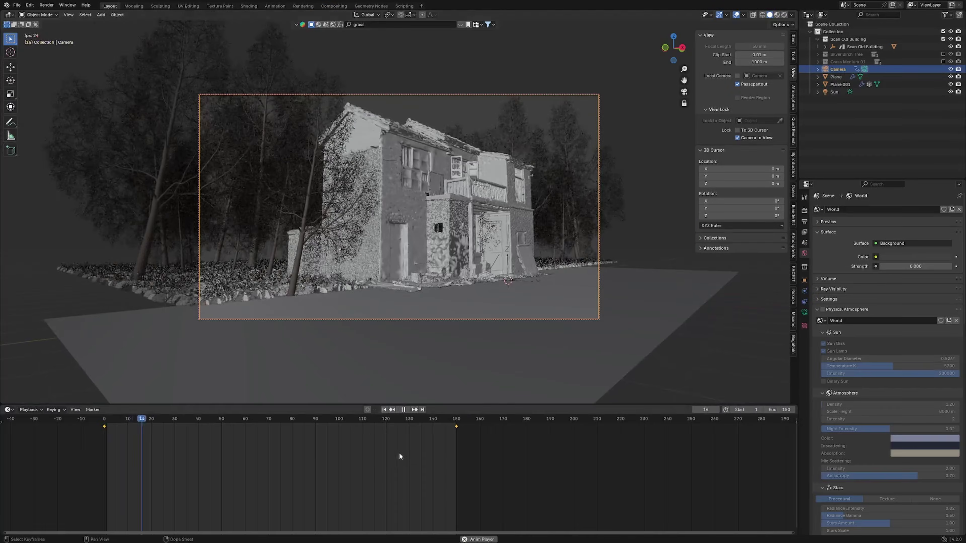
Step: Set the Noise modifier strength to 0.1 on the camera's Z Euler Rotation curve
right_click(391, 458)
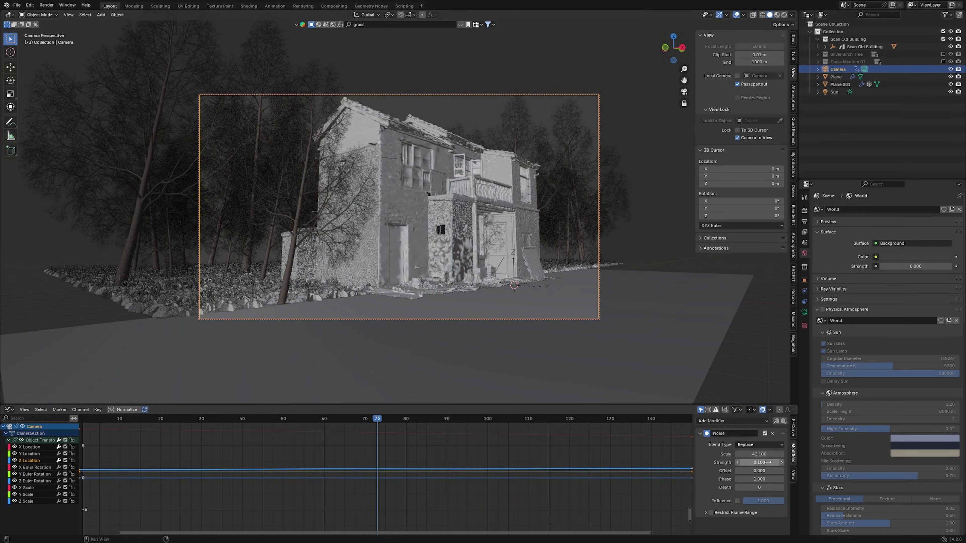
double_click(772, 463)
text(0.)
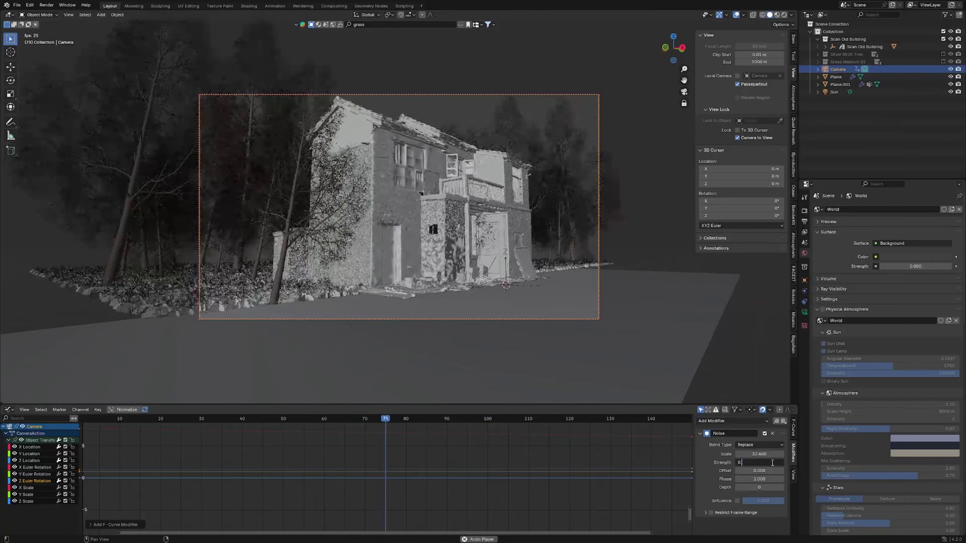
text(1)
key(Return)
Step: Add a Noise modifier to the camera's Y Euler Rotation curve with an increased scale and a strength of 0.01
click(34, 474)
click(732, 421)
click(718, 462)
drag(760, 454, 905, 454)
double_click(760, 462)
text(0.1)
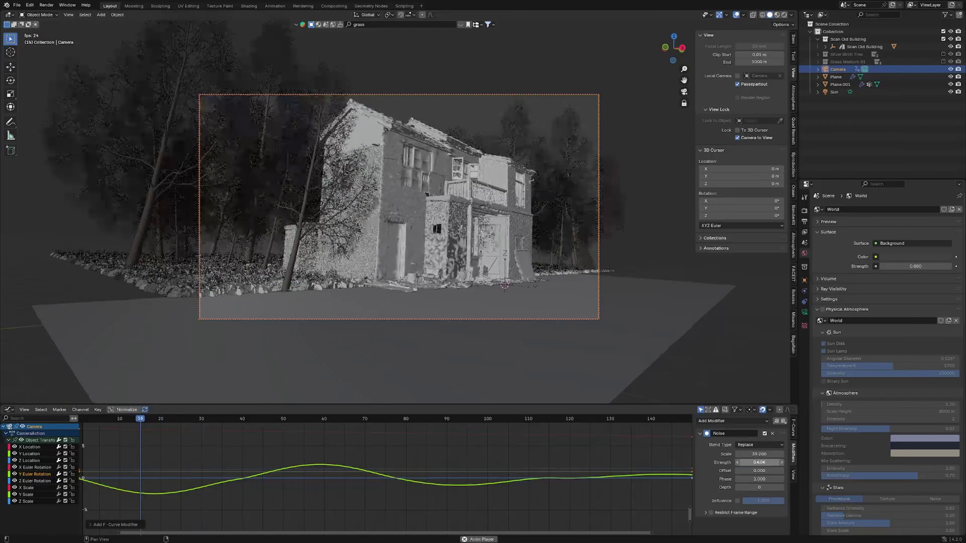
double_click(759, 463)
text(0.01)
key(Return)
Step: Add a Noise modifier to the camera's X Euler Rotation curve with an increased scale and a strength of 0.01
click(35, 468)
click(733, 421)
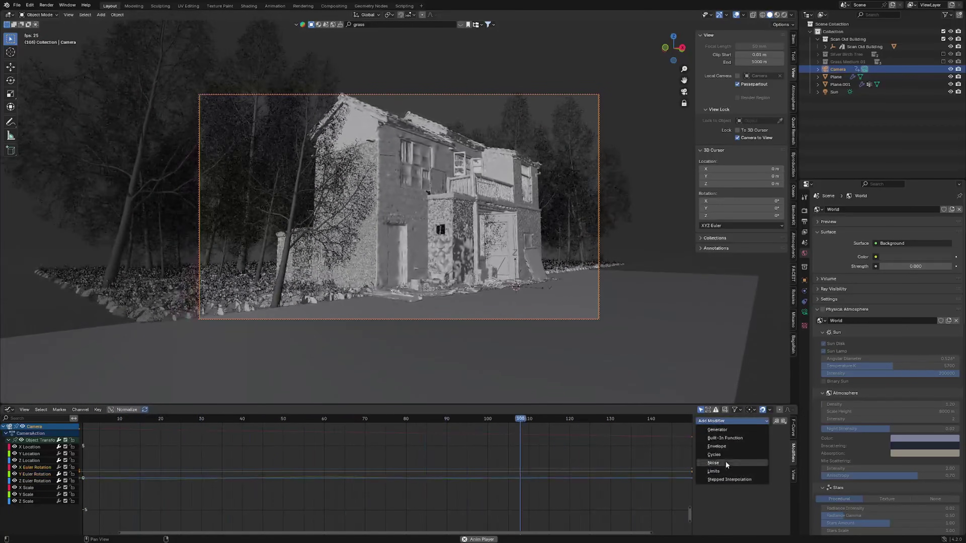
click(726, 464)
drag(760, 454, 905, 454)
double_click(760, 463)
text(0.01)
key(Return)
Step: Stop the playback and increase the noise offset on the camera's Y Euler Rotation curve
key(space)
click(35, 474)
drag(752, 470, 920, 470)
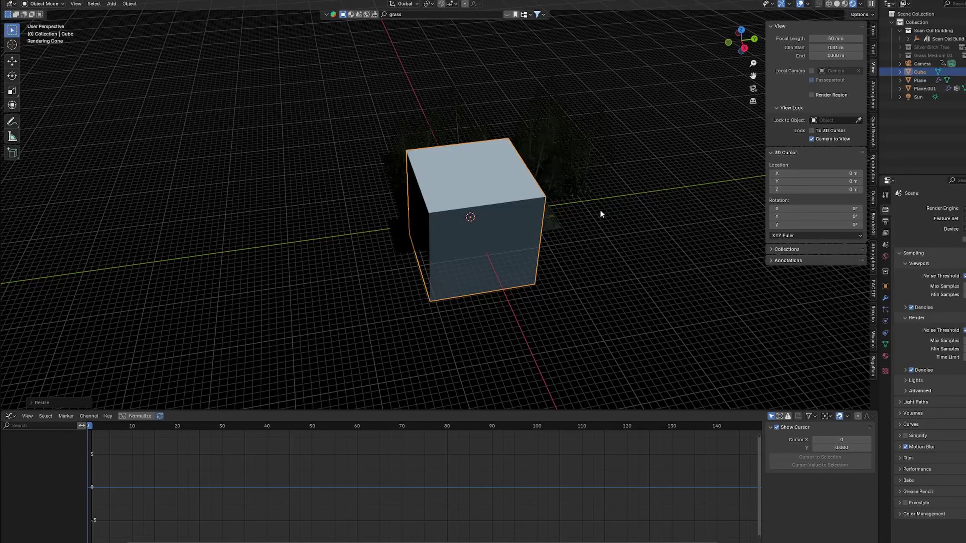
Step: Scale the large cube enclosing the scene along the Y axis
key(s)
key(y)
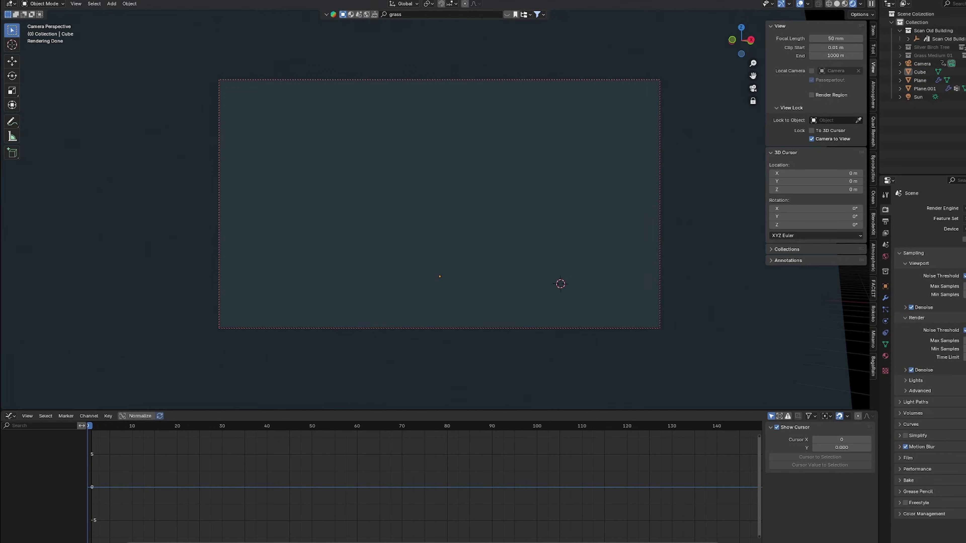
Step: Replace the Fog cube's Principled BSDF with a Principled Volume connected to the material output's Volume input
click(919, 64)
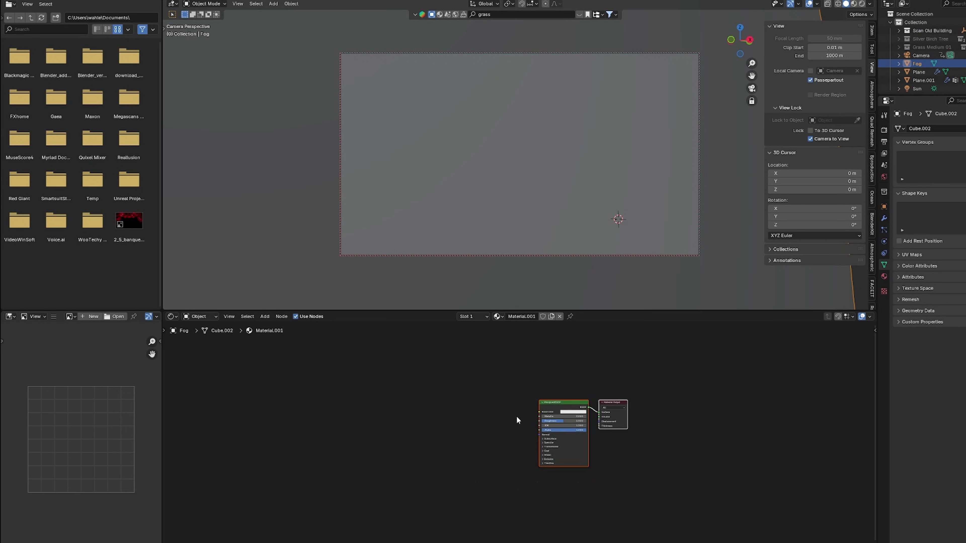
scroll(517, 420, up, 2)
click(559, 398)
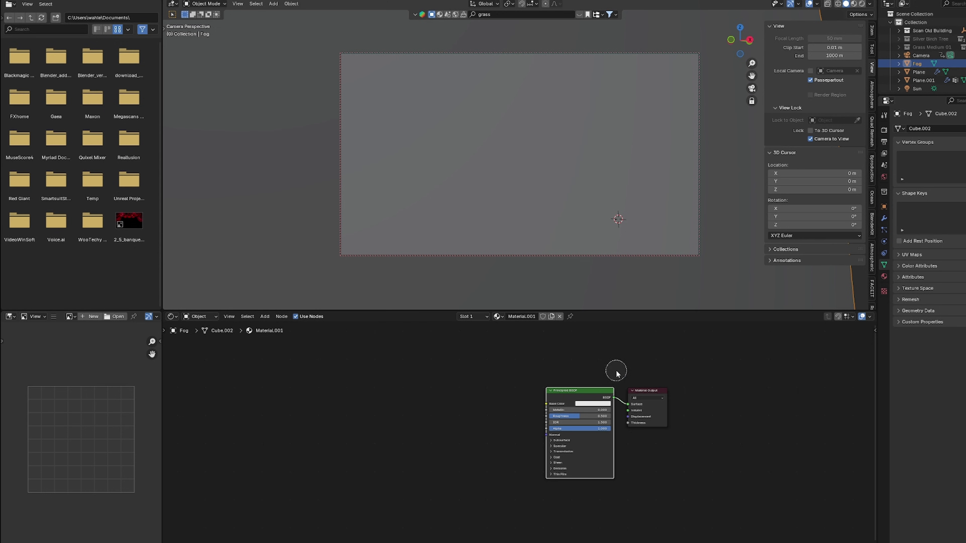
drag(569, 393, 635, 412)
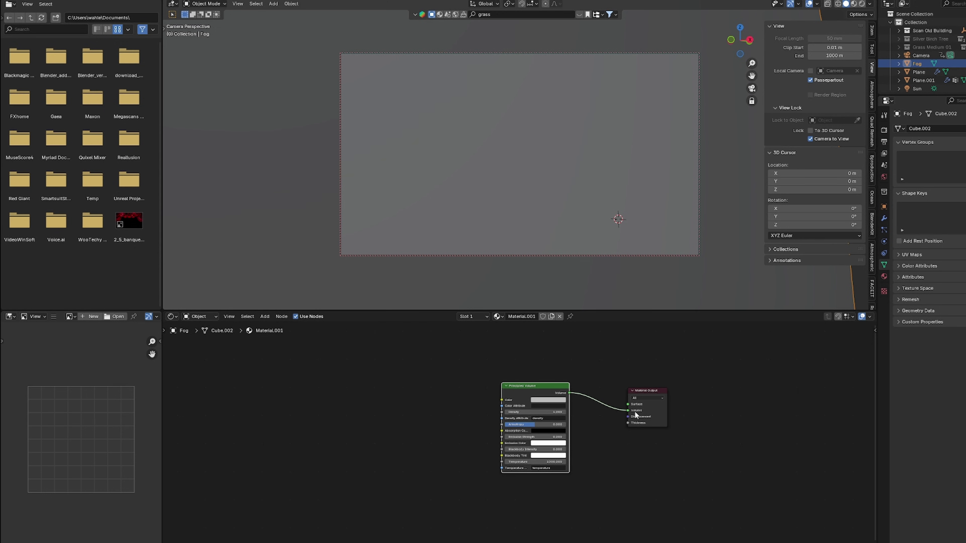
Step: Set the fog's Principled Volume density to 0.02
drag(555, 412, 554, 411)
text(.02)
key(Return)
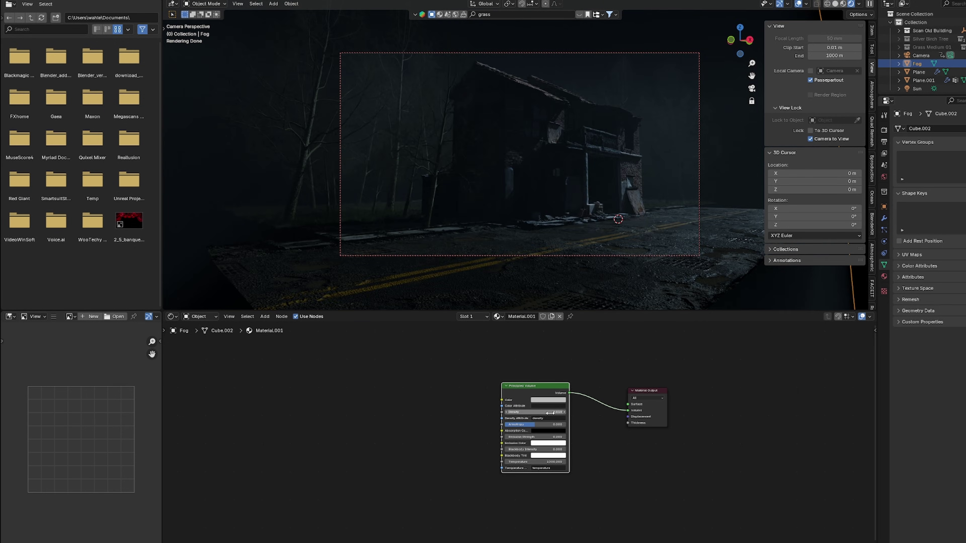
Step: Select the sun light and return to the Layout workspace with solid viewport shading
click(917, 88)
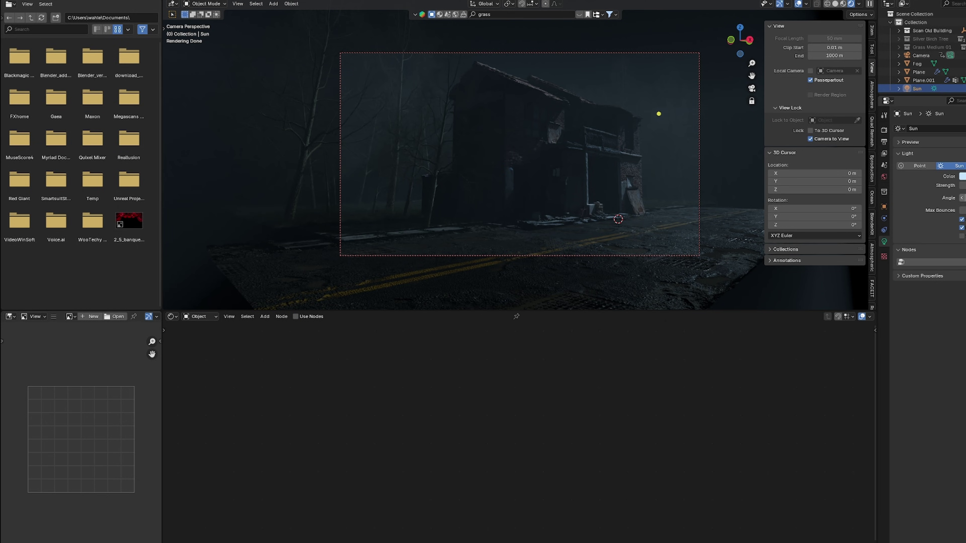
click(835, 4)
click(109, 11)
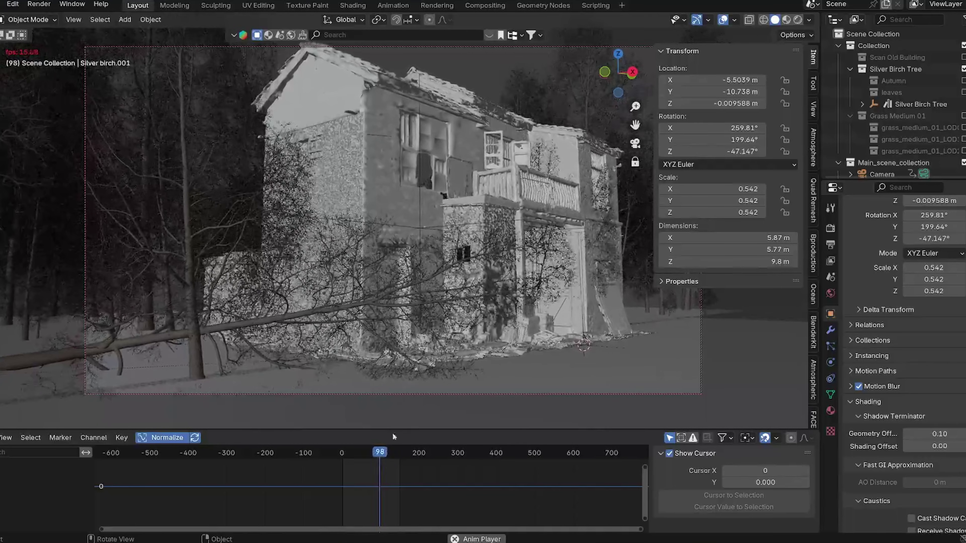
Step: Return the timeline to frame 0 and add the Ground_Fire_Front_Angle_16_1704_2K footage as a plane in front of the house
key(space)
drag(383, 453, 309, 418)
key(shift+a)
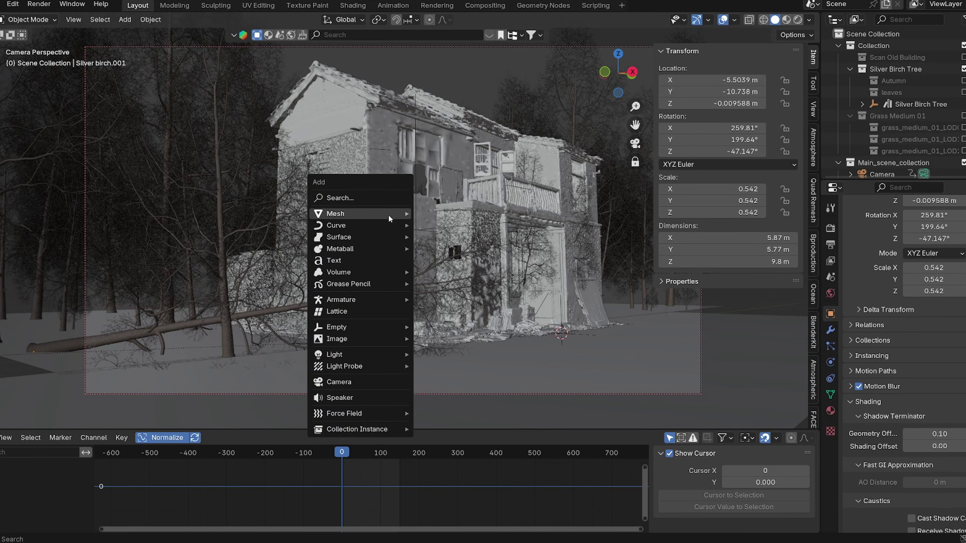
mouse_move(363, 340)
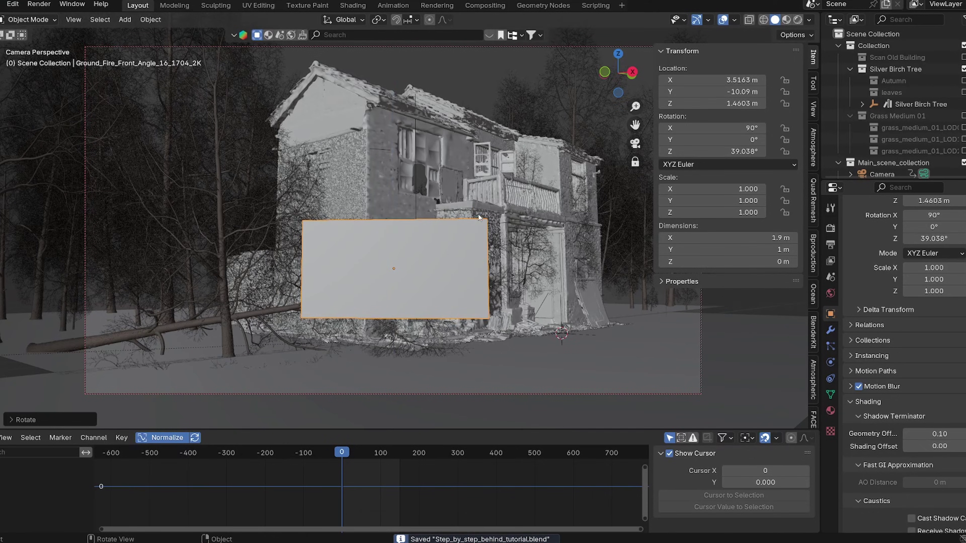
Step: Connect the fire texture's color to the Principled BSDF's emission color and raise the emission strength to 4.2
click(348, 5)
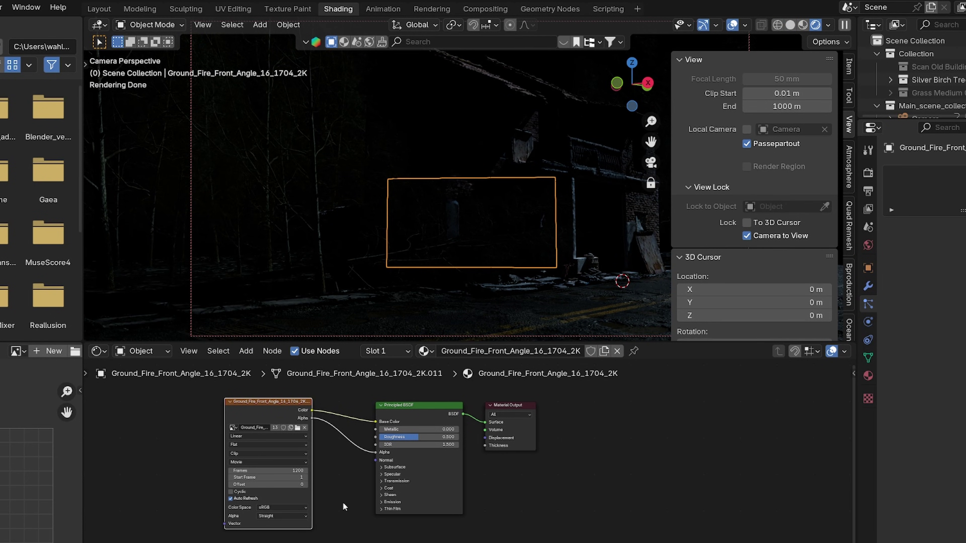
drag(279, 400, 358, 500)
click(381, 503)
drag(421, 507, 450, 507)
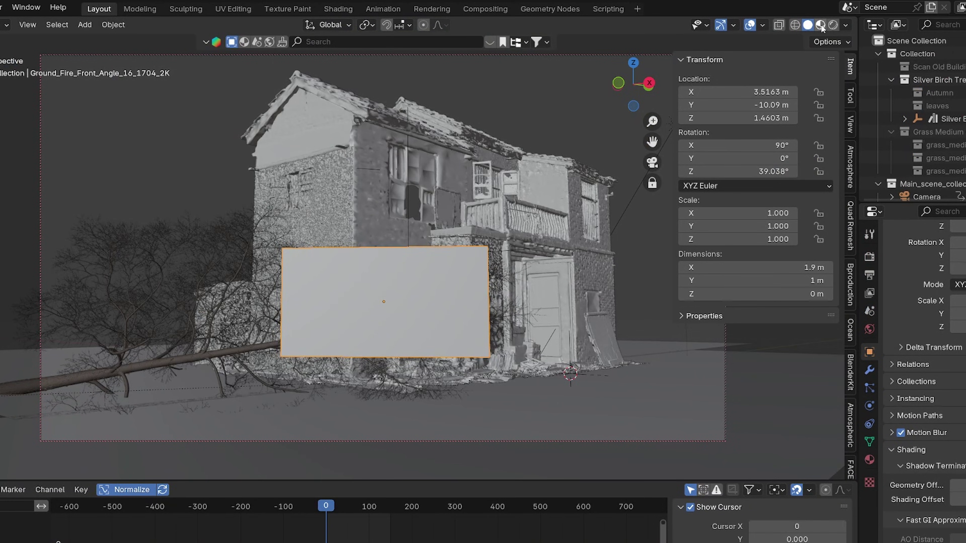
Step: Show the scene in material preview and leave the camera view to look around the fire plane and house
click(820, 25)
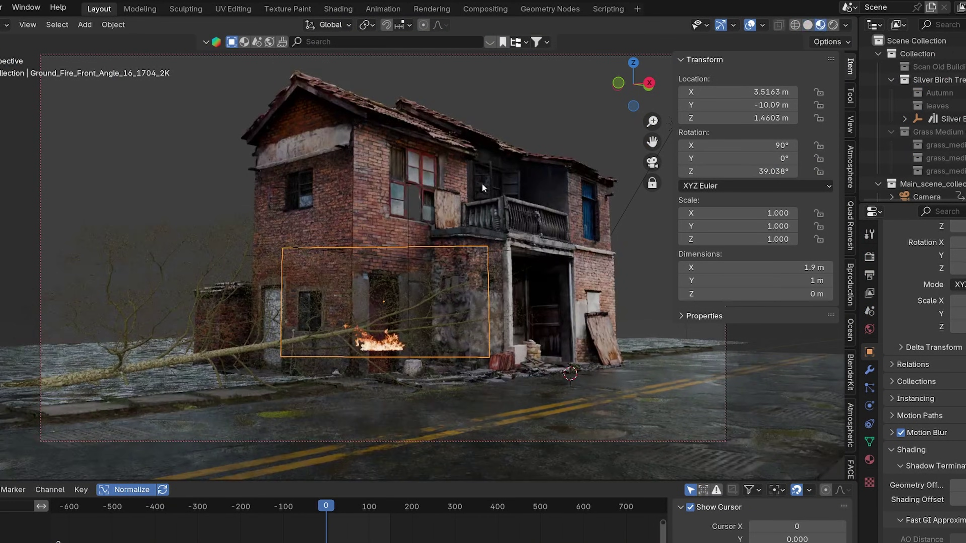
key(KP_0)
scroll(448, 201, up, 4)
middle_drag(438, 201, 220, 189)
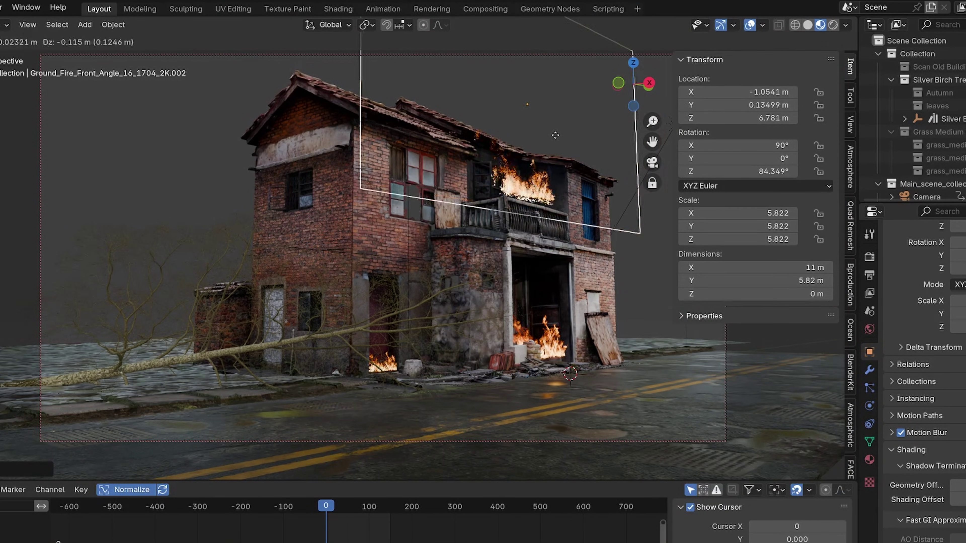
Step: Place the enlarged fire plane behind the upper balcony and duplicate it to the upper front window
click(555, 135)
key(shift+d)
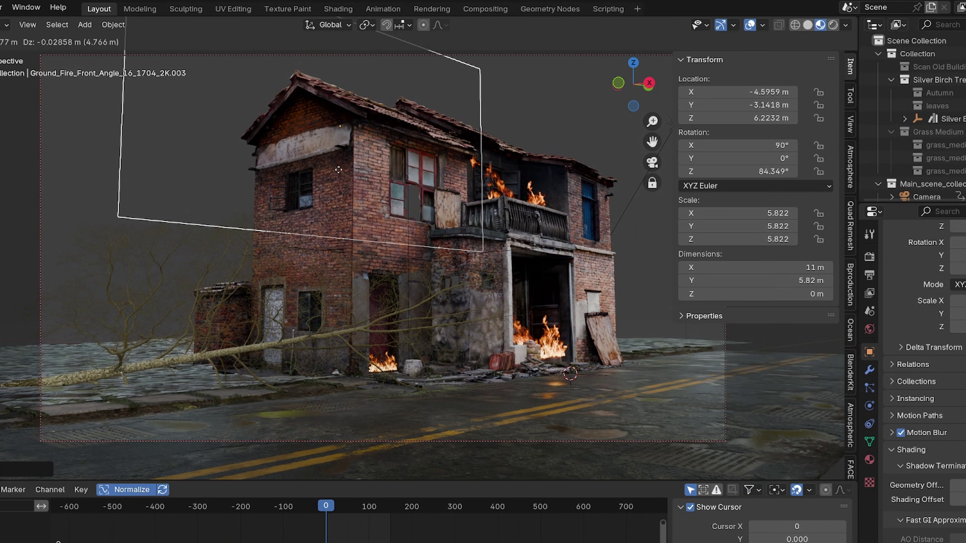
click(331, 167)
Step: Duplicate the fire plane, rotate it 90° about Z, scale it to about 3.18 and place it at the side wall's upper window
key(shift+d)
key(r)
key(z)
key(9)
key(0)
key(Return)
key(g)
click(419, 182)
key(s)
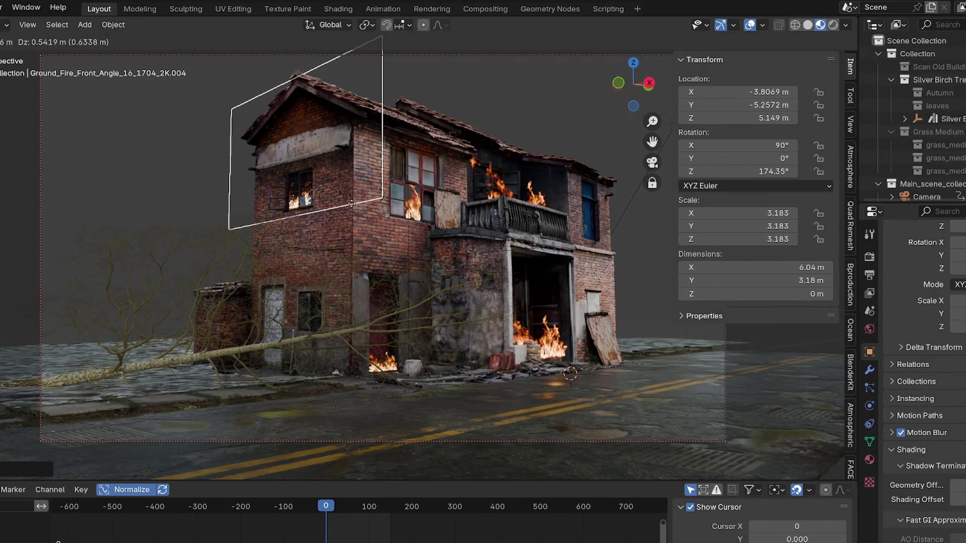
click(420, 271)
Step: Duplicate the fire plane once more, rotate it about Z, and resize and position it in the balcony opening
key(shift+d)
click(627, 260)
key(r)
key(z)
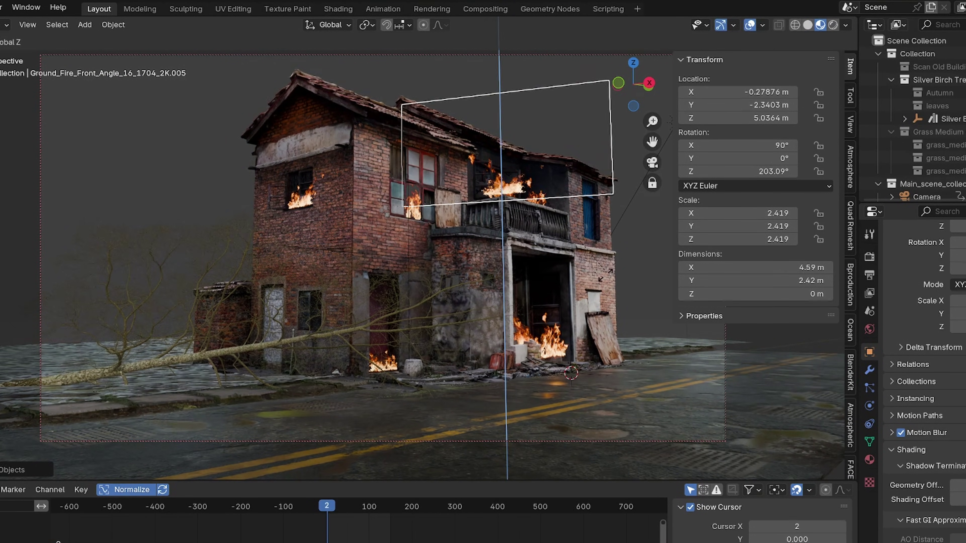
click(627, 262)
key(g)
key(s)
click(628, 261)
key(space)
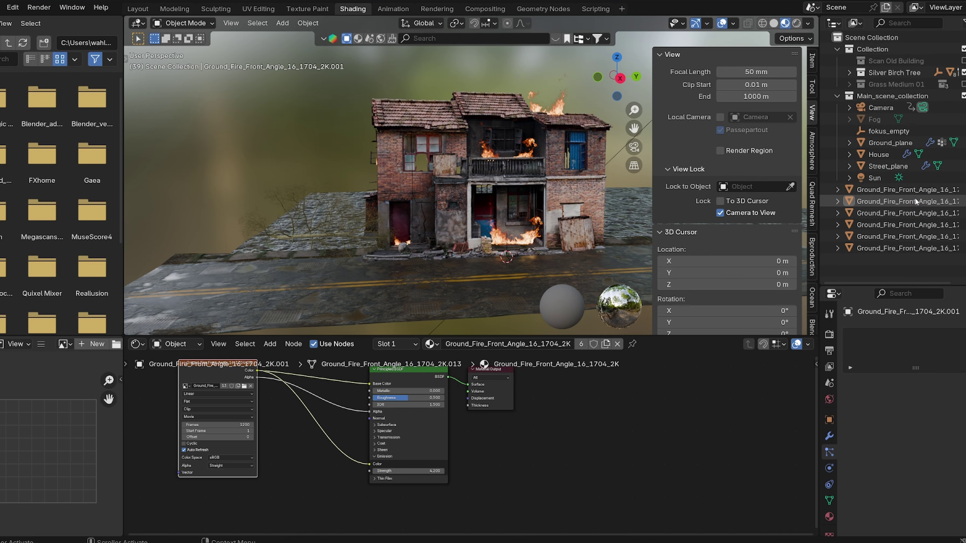
Step: Move all six ground fire planes into a new collection named Fire_planes
click(894, 189)
shift+click(886, 247)
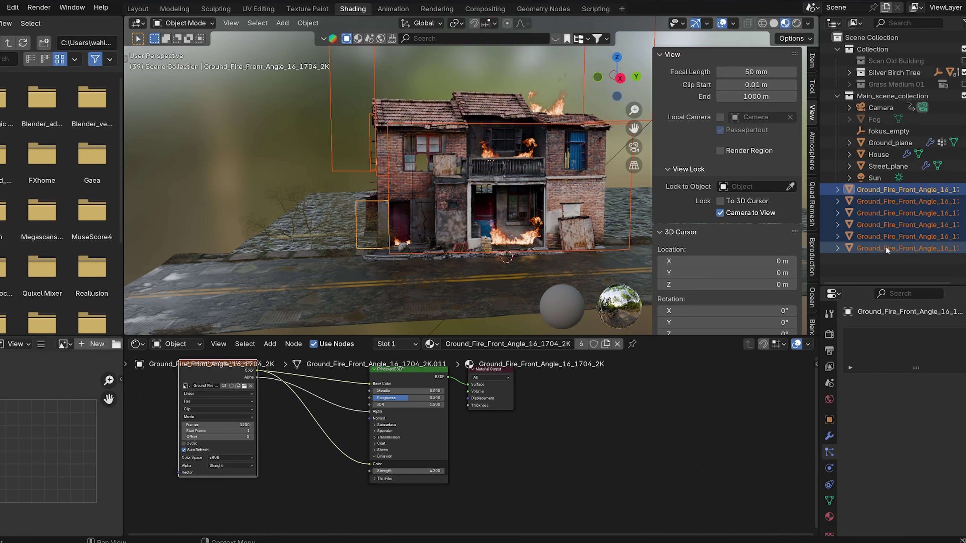
key(m)
click(886, 248)
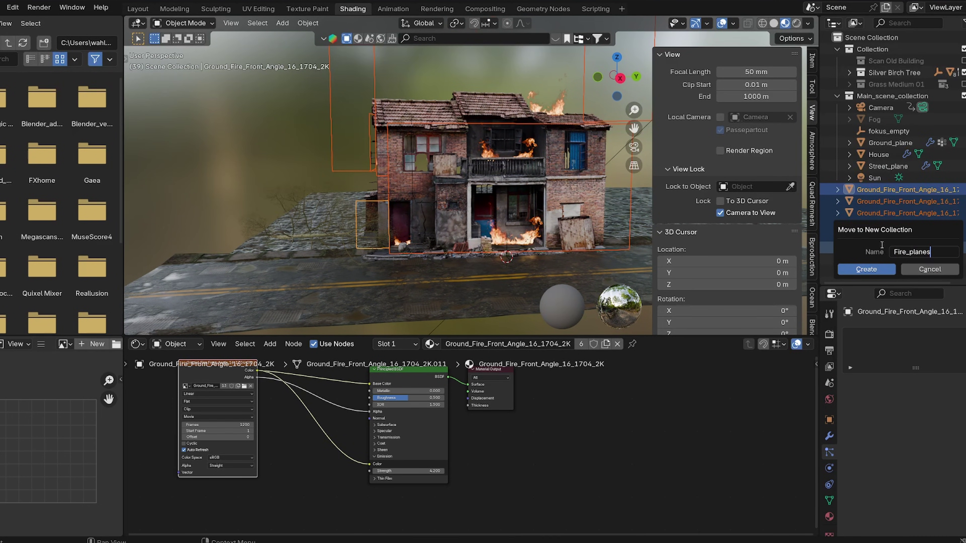
text(Fire_planes)
click(865, 269)
Step: Rename the shared fire material to Fire and give each of the five duplicated fire planes its own copy of it
click(902, 202)
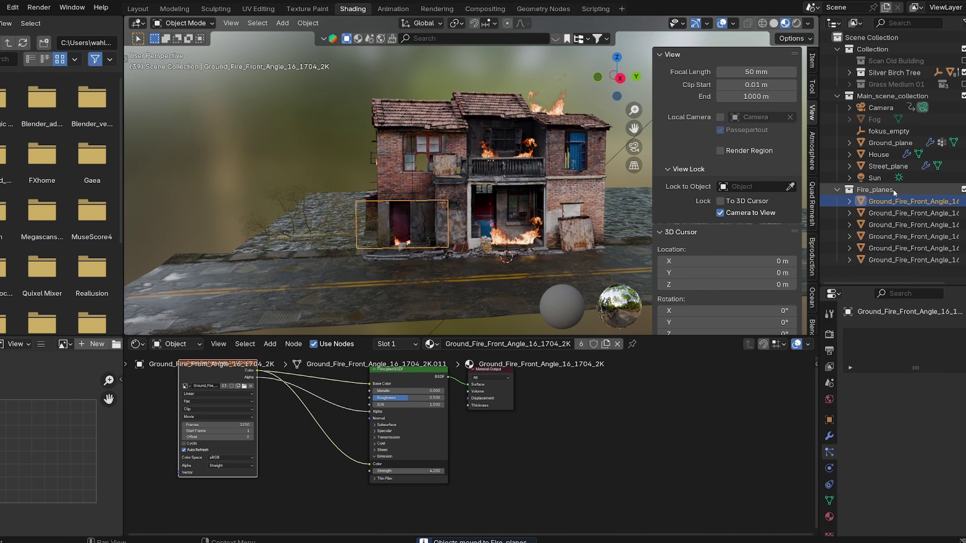
click(924, 213)
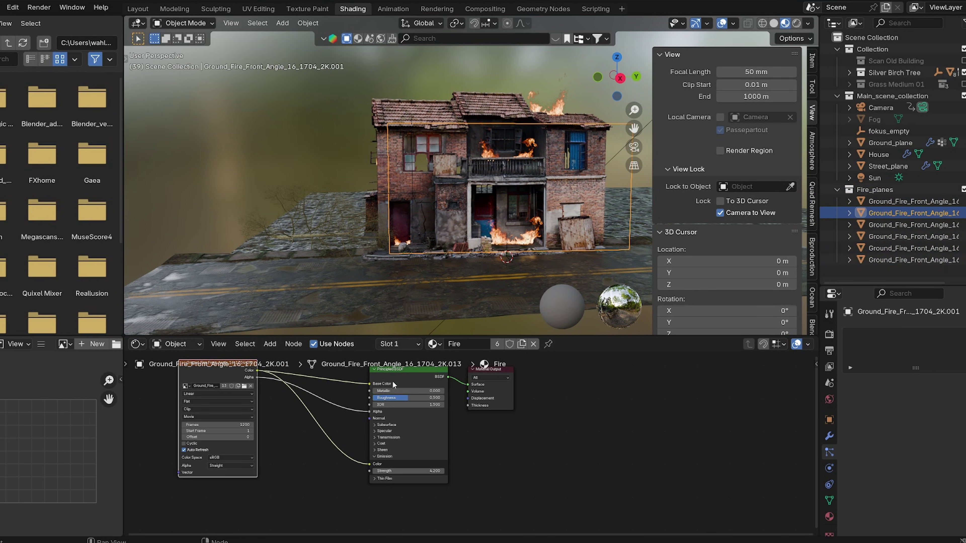
click(521, 344)
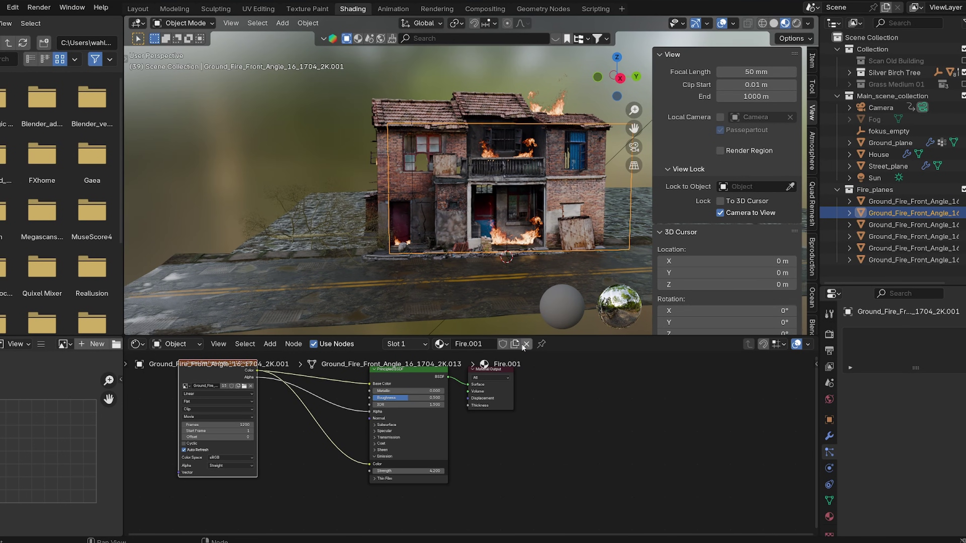
click(909, 224)
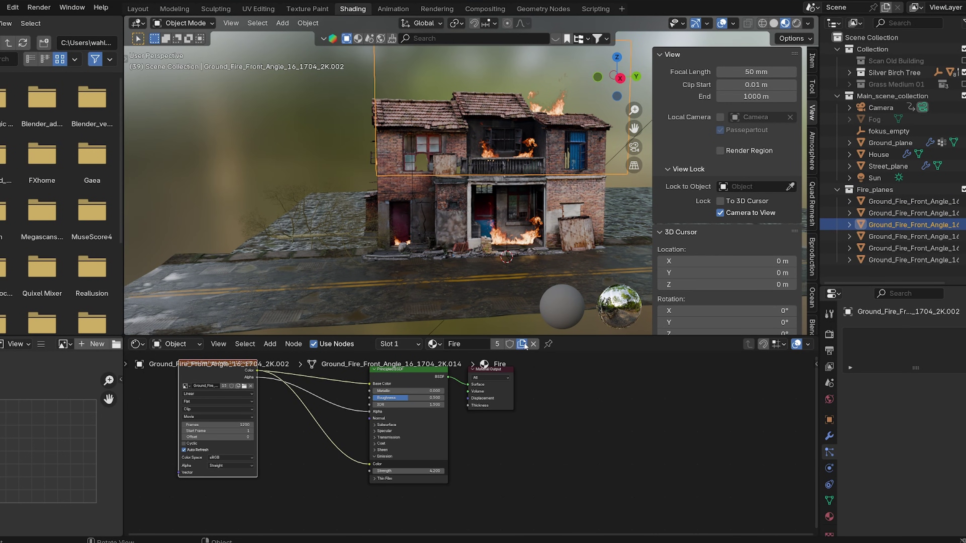
click(522, 345)
click(905, 236)
click(521, 344)
click(898, 250)
click(521, 345)
click(923, 259)
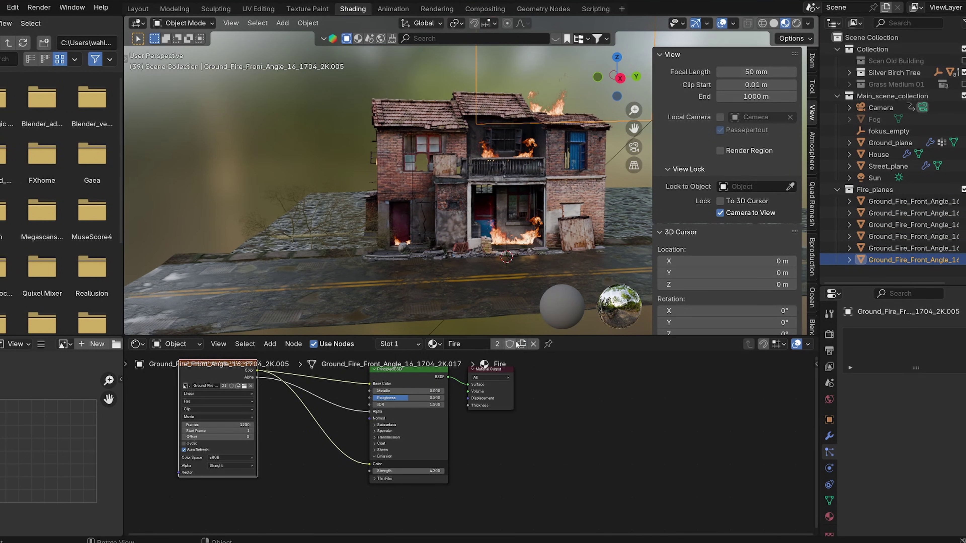
click(522, 344)
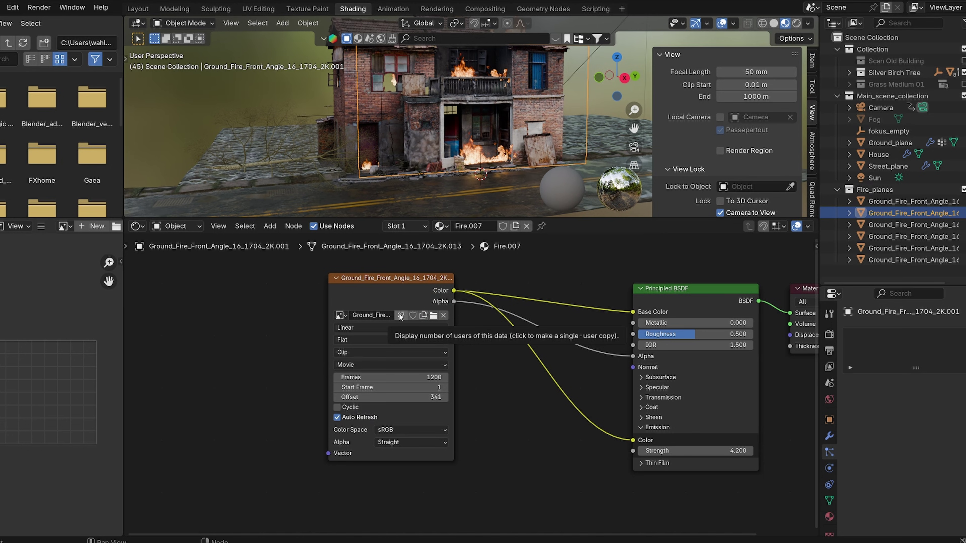
Step: Make the fire movie texture of the large ground-floor doorway plane a single-user copy and set its frame offset to 440
click(400, 315)
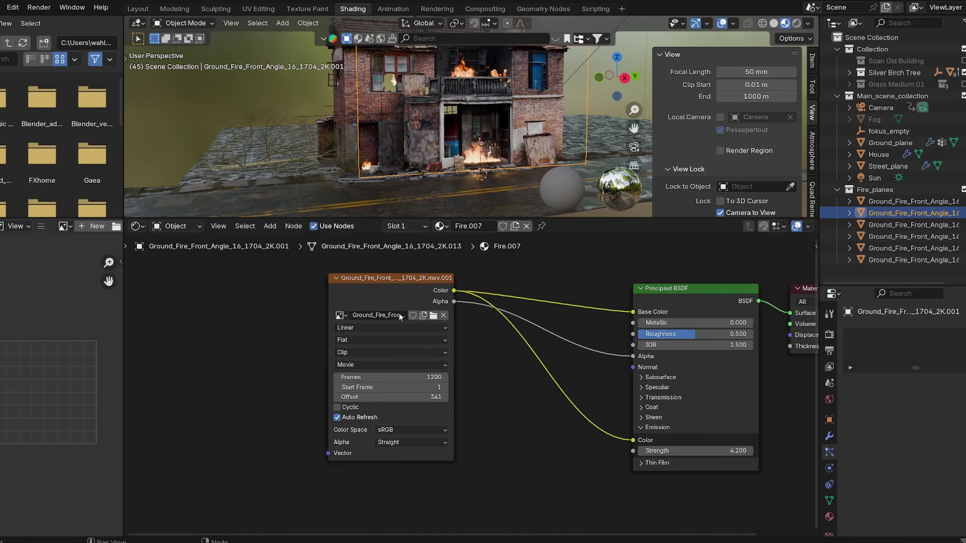
drag(430, 397, 468, 397)
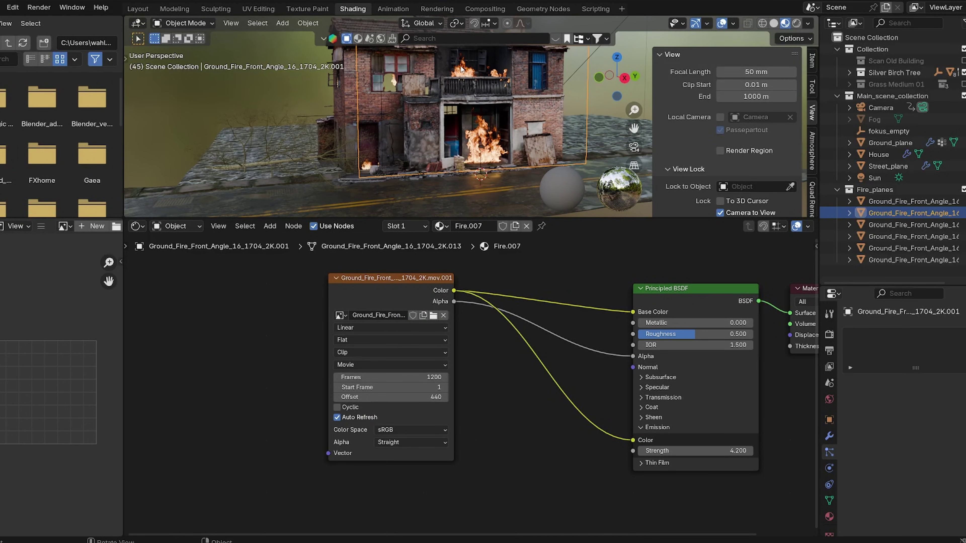
click(915, 224)
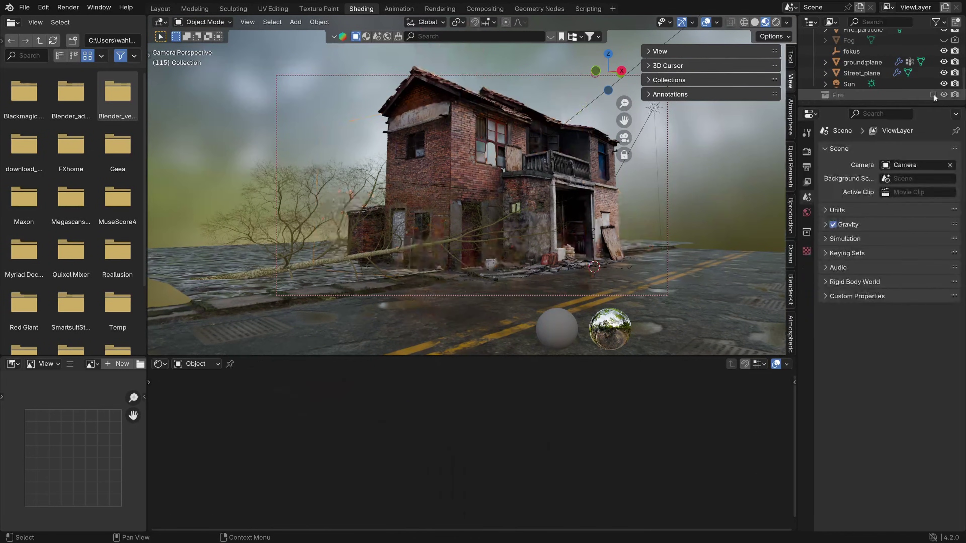
Step: Add a 2 m sphere as a trial smoke source and place it at the back of the house
click(471, 125)
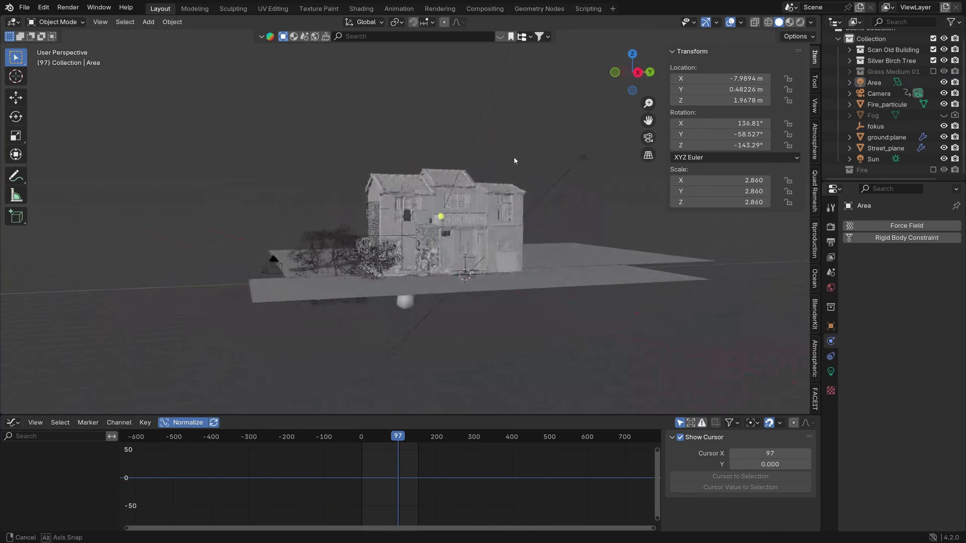
key(shift+a)
click(484, 258)
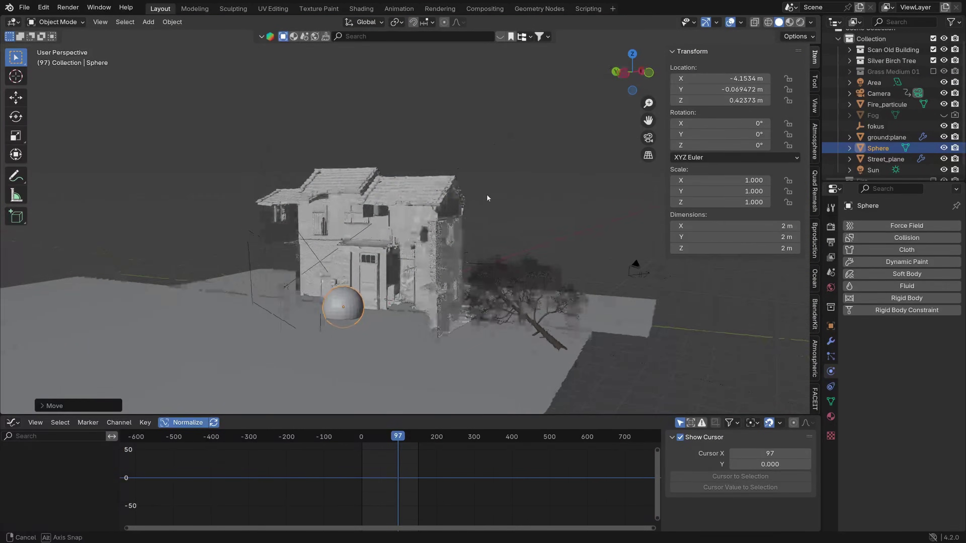
Step: Give the house fluid physics of type Effector and play the smoke simulation from the start, viewing it from around the house
click(463, 215)
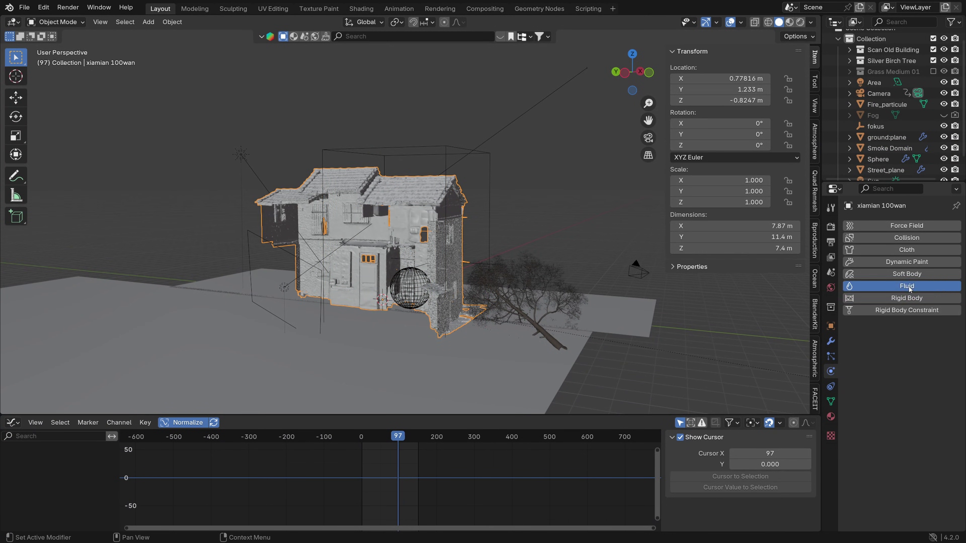
click(906, 285)
click(917, 344)
click(916, 393)
click(361, 437)
key(space)
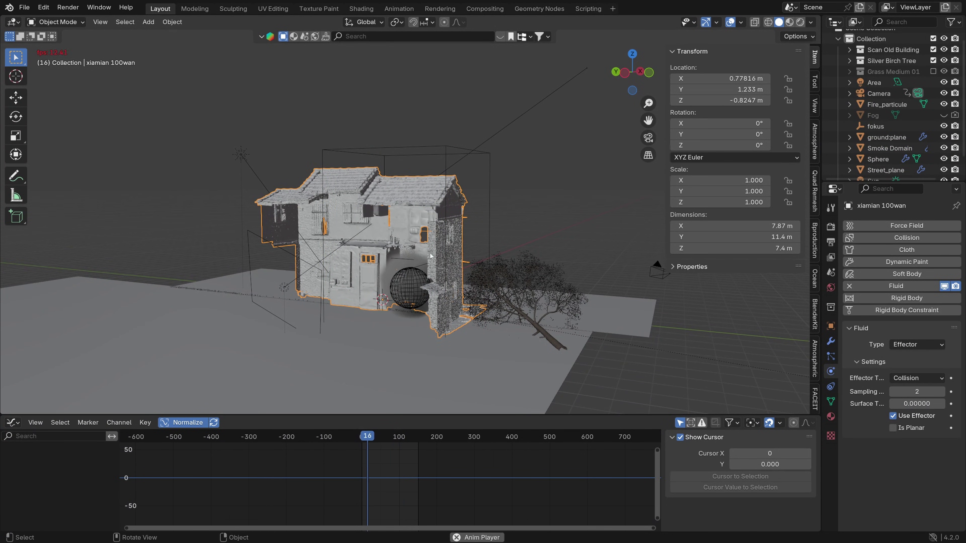
middle_drag(506, 209, 359, 214)
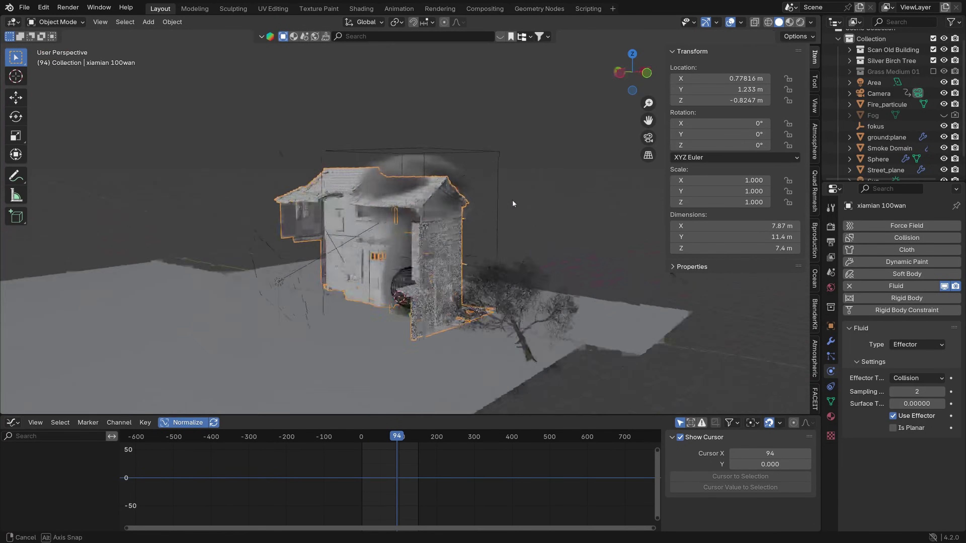
Step: Delete the trial smoke sphere and its smoke domain
click(409, 281)
key(x)
click(410, 350)
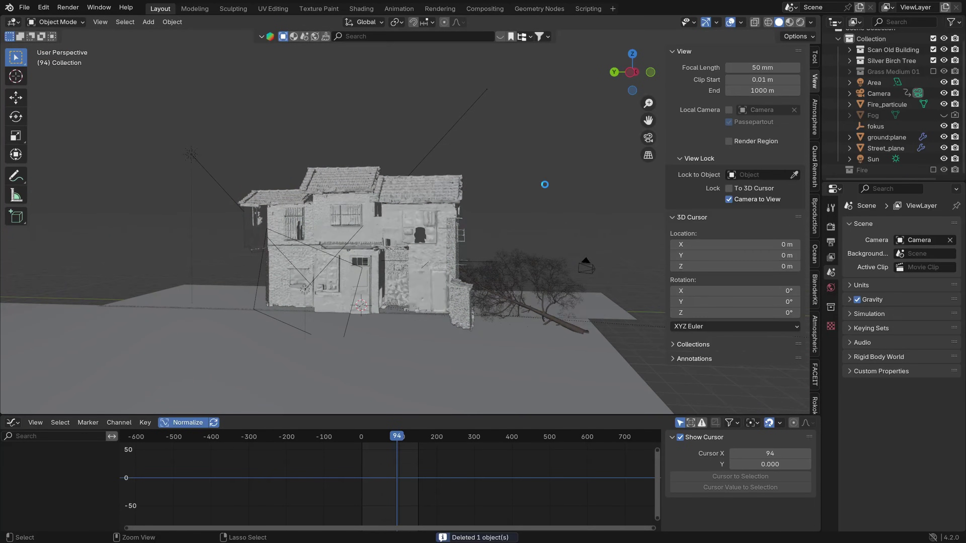
Step: Apply Quick Smoke to the whole house model so that it emits smoke
middle_drag(545, 185, 475, 183)
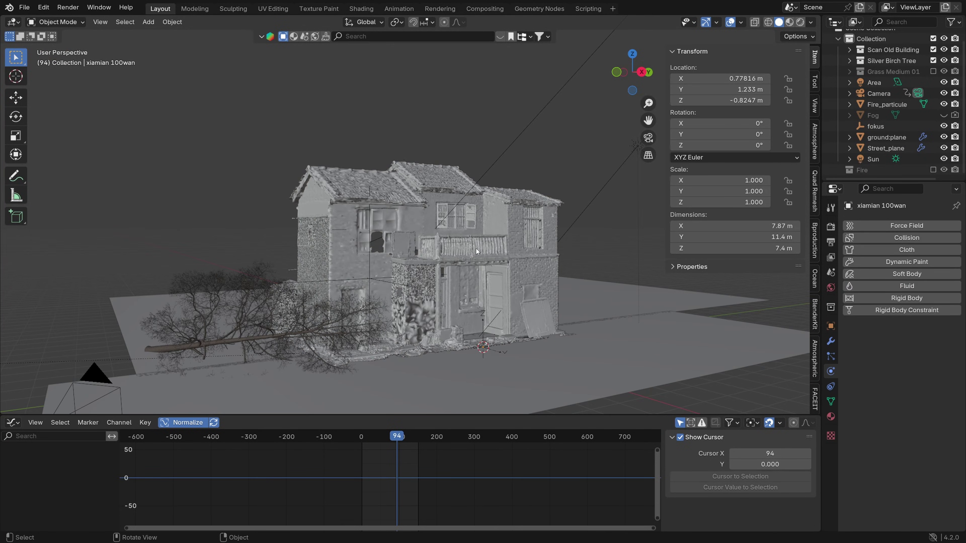
click(477, 261)
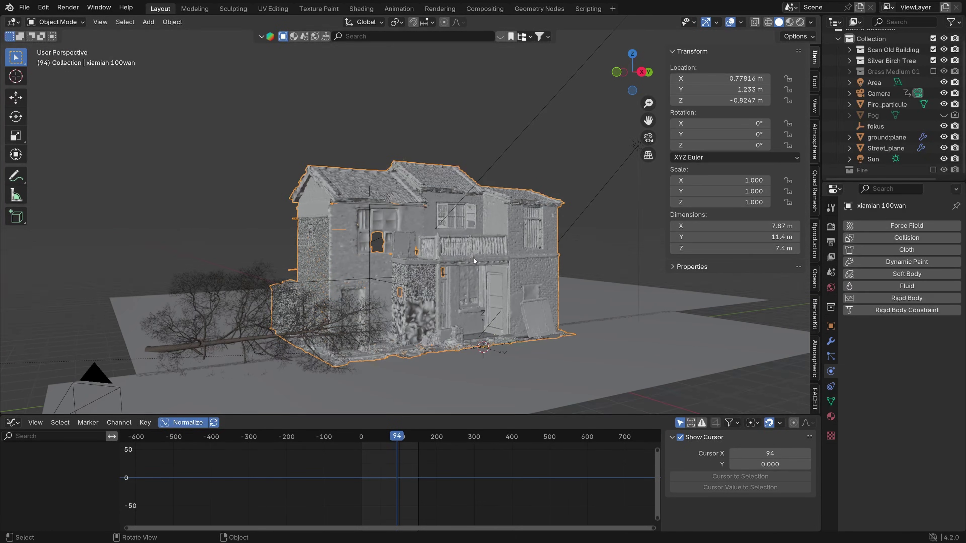
key(F3)
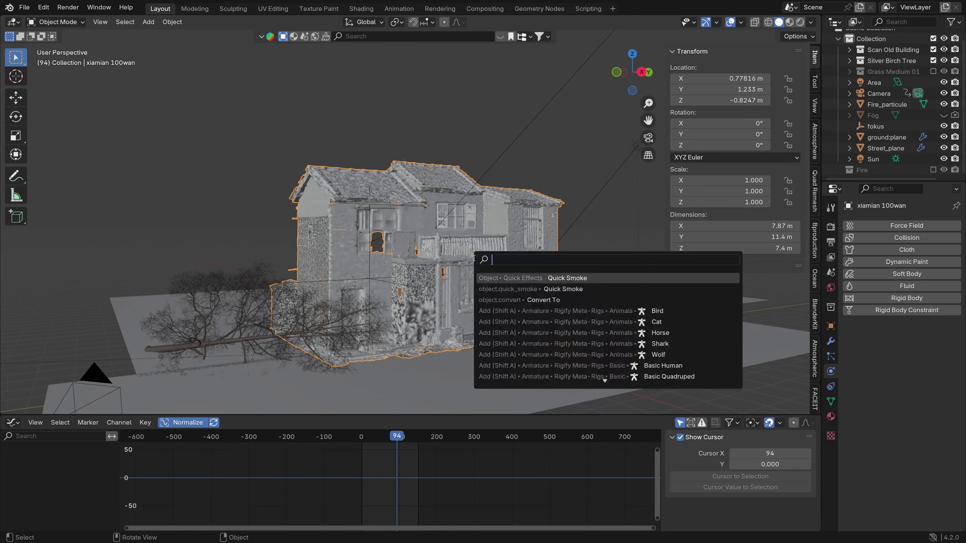
click(571, 278)
scroll(464, 209, down, 3)
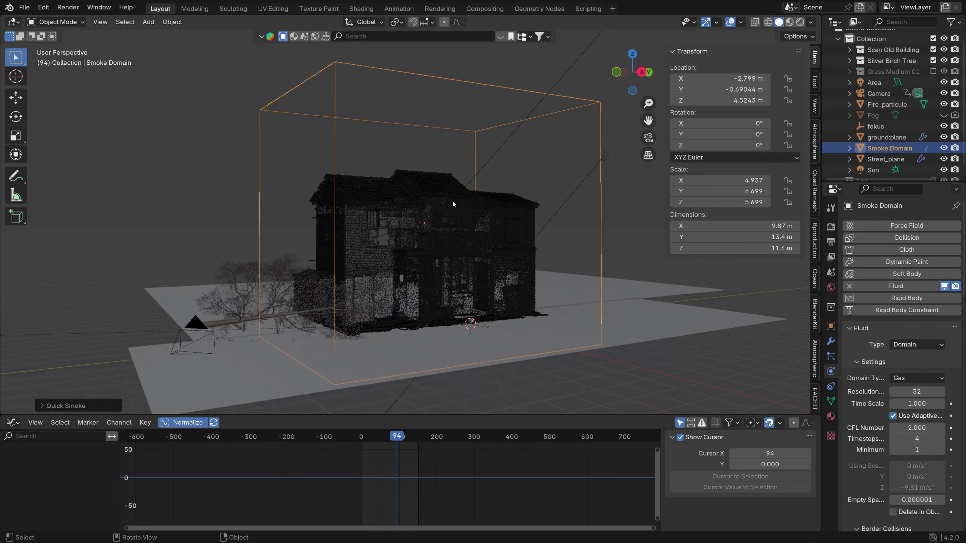
Step: Play the house's smoke simulation from the beginning of the timeline to examine how the smoke rises
key(shift+Left)
key(space)
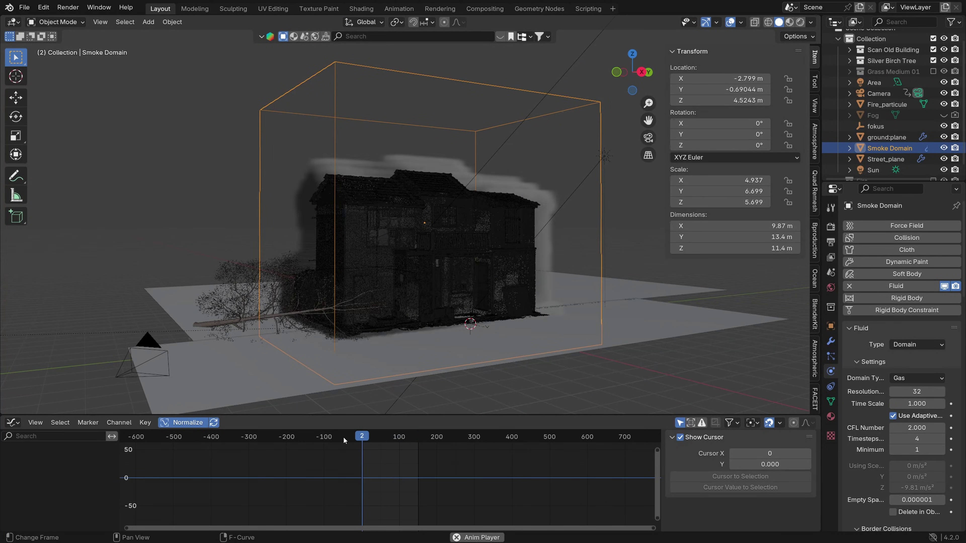
middle_drag(354, 281, 375, 283)
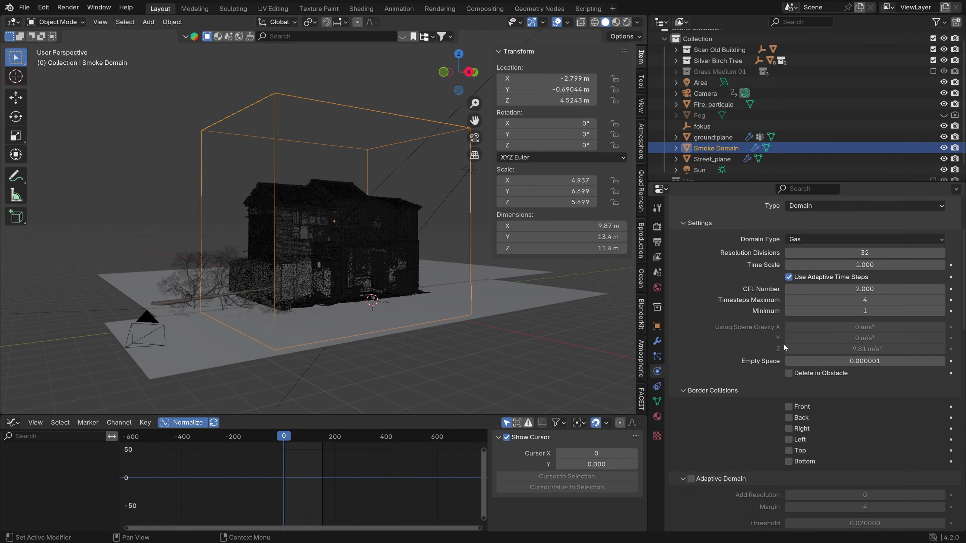
Step: Set the smoke domain's resolution divisions to 128
scroll(783, 343, up, 3)
scroll(789, 346, up, 2)
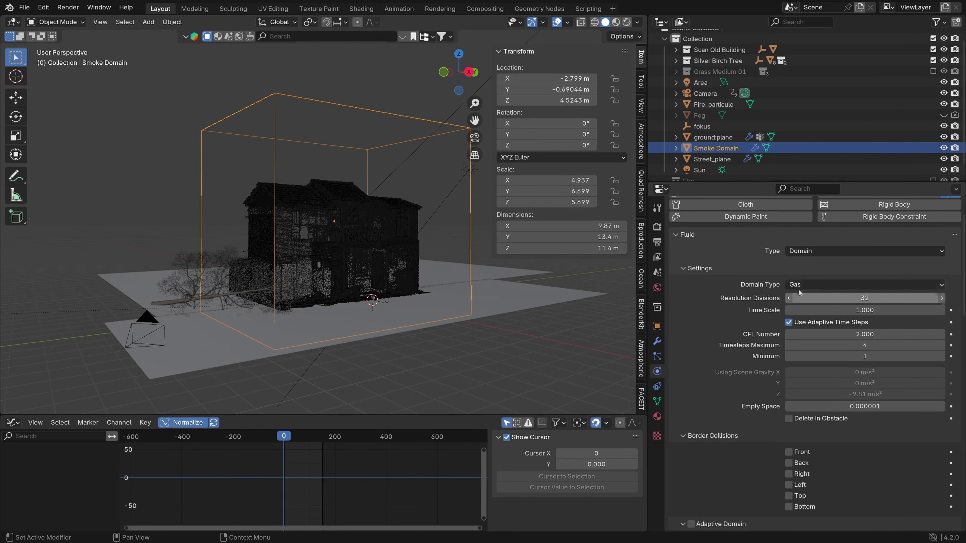
click(860, 297)
text(12)
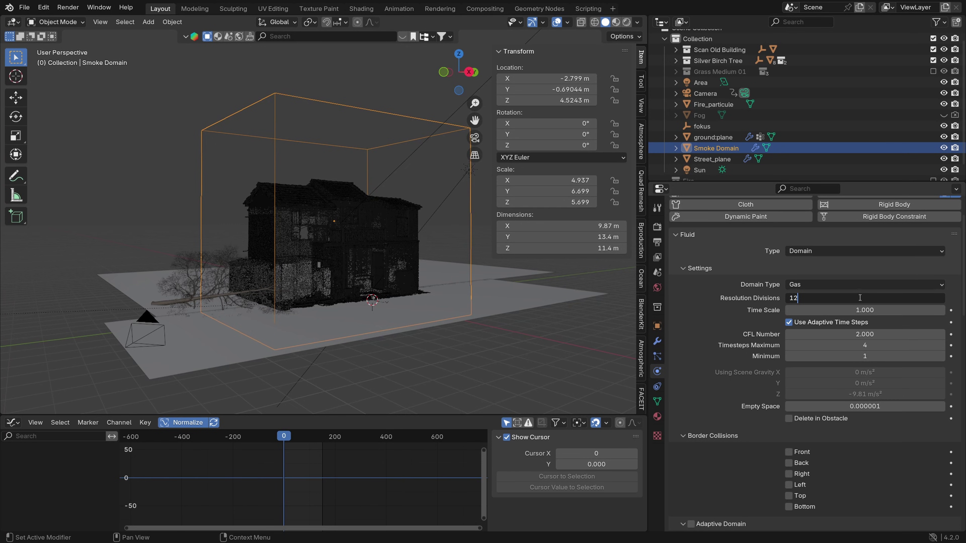
text(8)
key(Return)
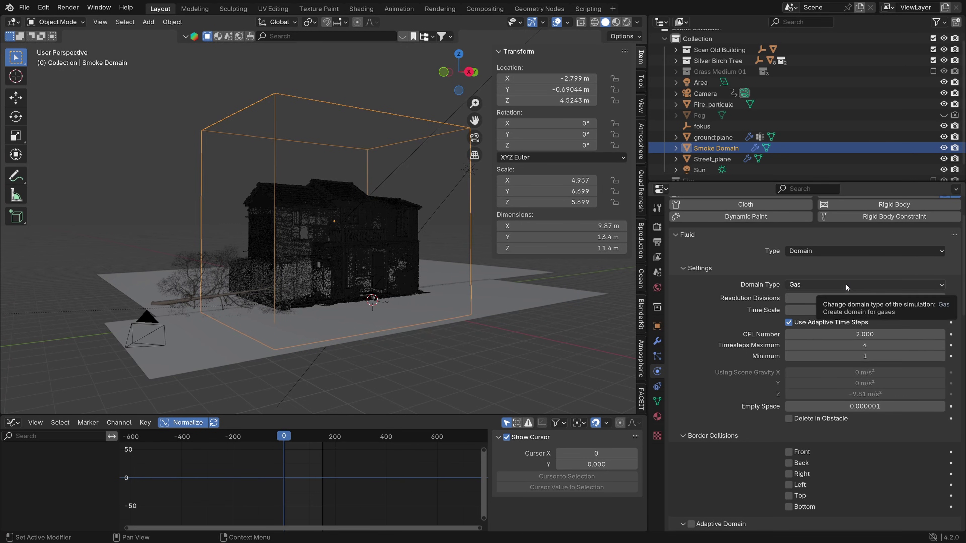
Step: Enable Adaptive Domain and Noise for the smoke domain
scroll(860, 330, down, 6)
scroll(860, 329, down, 12)
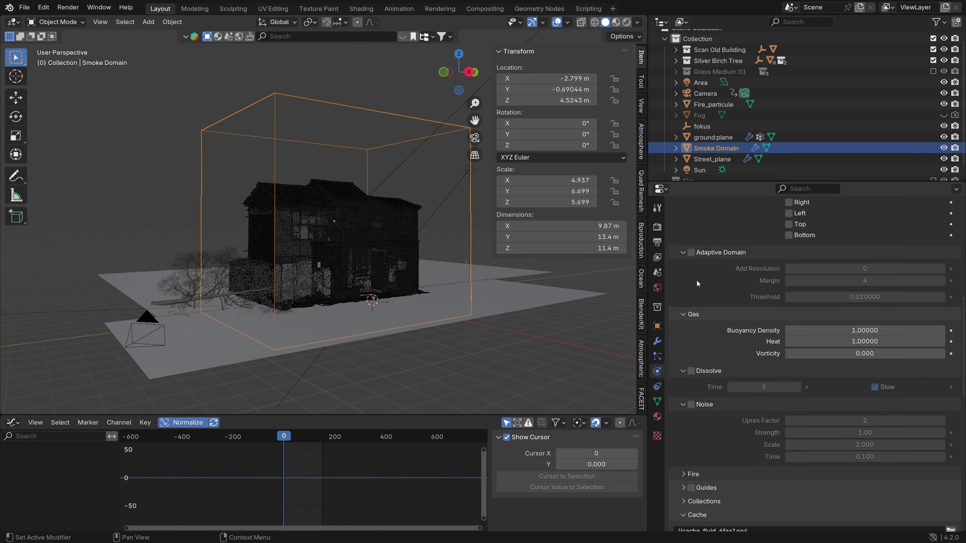
click(691, 253)
scroll(692, 304, down, 6)
click(690, 312)
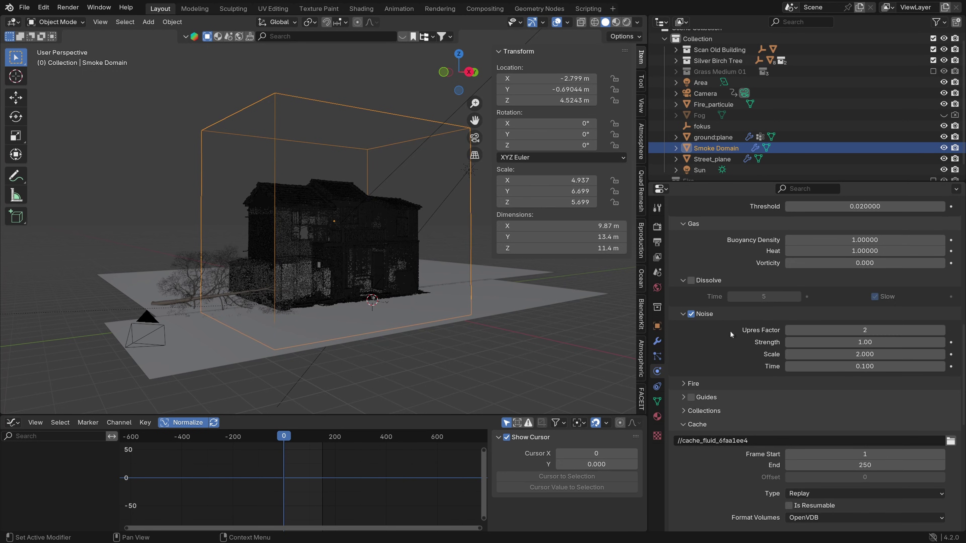
Step: Set the smoke cache type to Modular, make it resumable and use Uni Cache as the volume format
scroll(760, 305, down, 15)
click(801, 268)
click(803, 292)
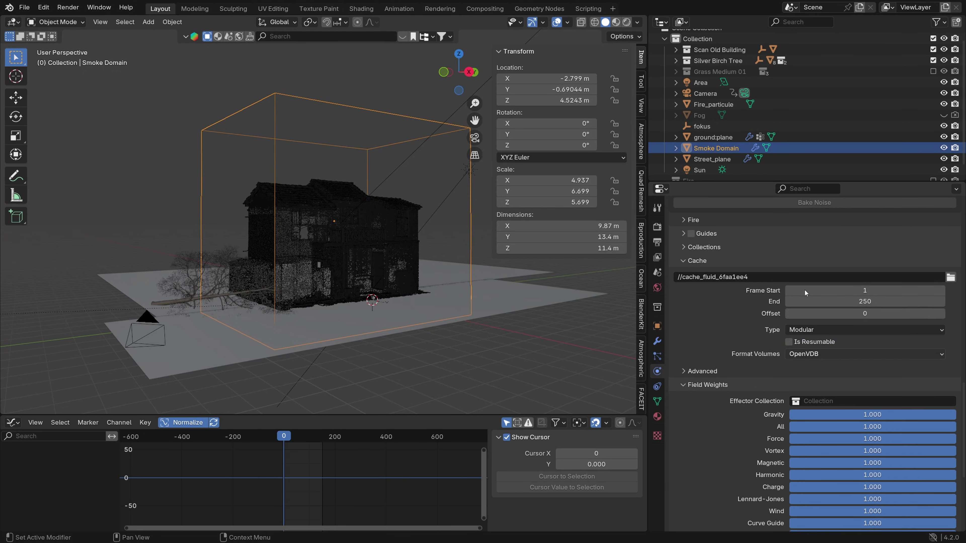
scroll(789, 341, down, 1)
click(794, 341)
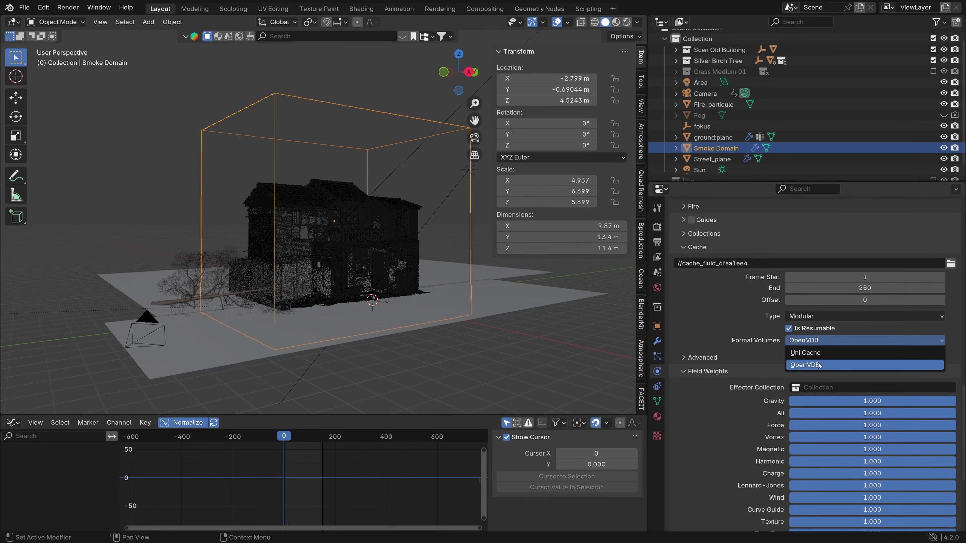
click(795, 354)
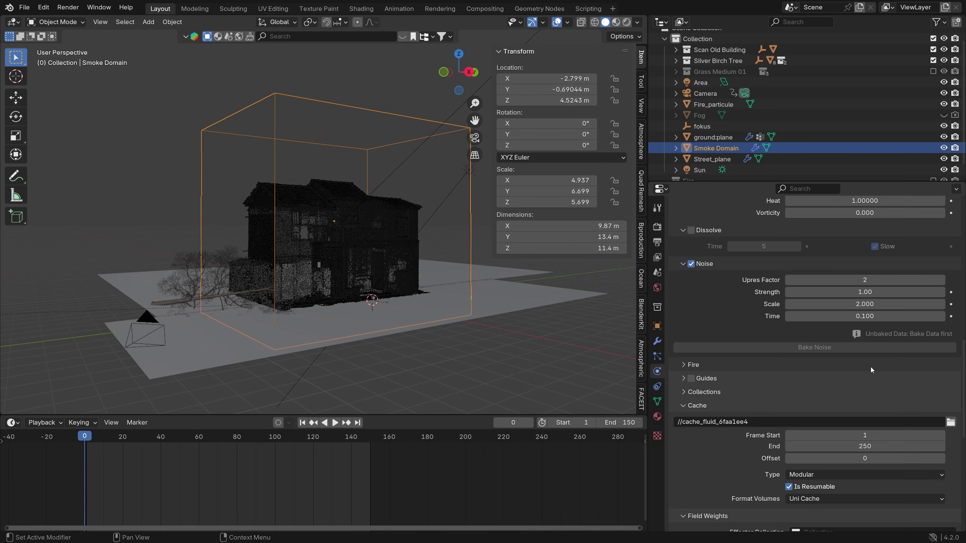
Step: Set the smoke cache to start at frame -50 and end at frame 150
scroll(870, 366, down, 3)
click(854, 366)
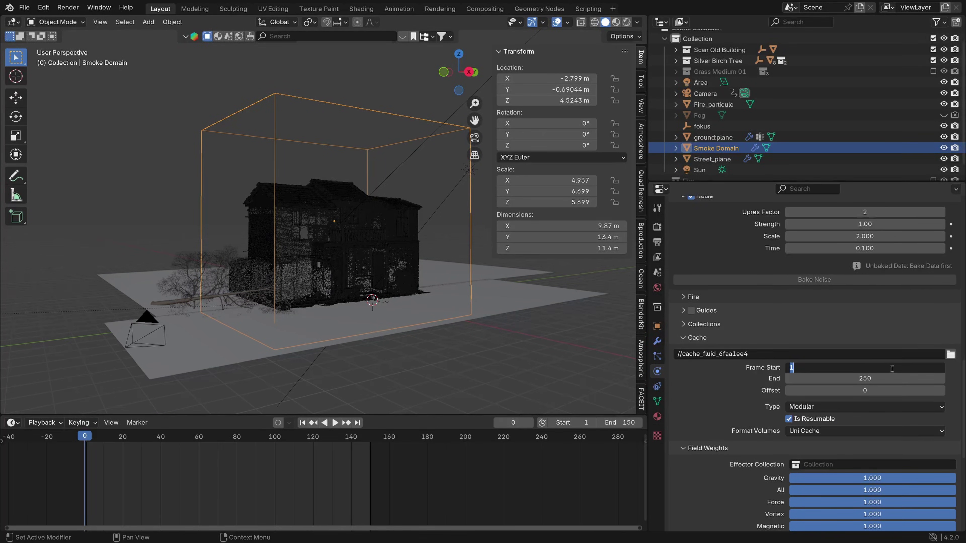
text(-50)
key(Return)
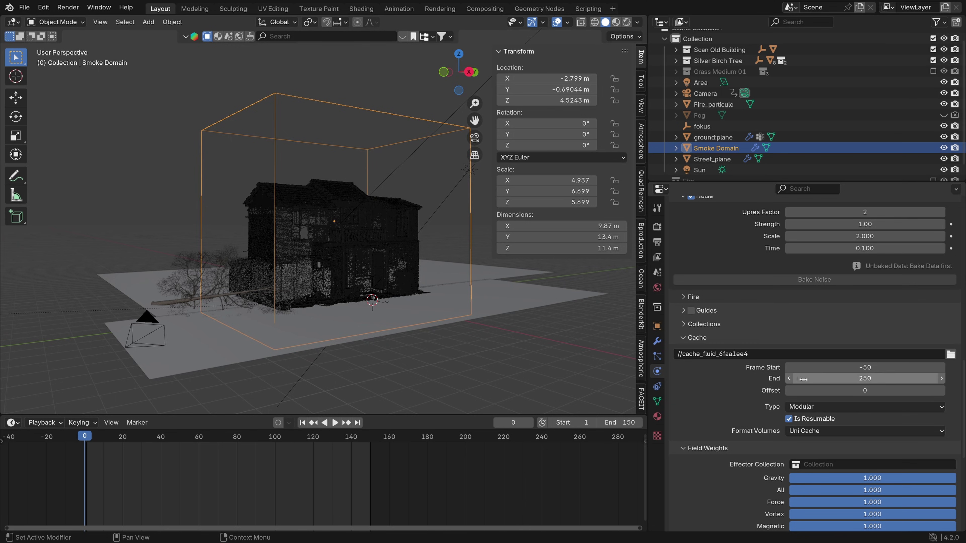
click(851, 378)
text(150)
key(Return)
Step: Save the project file and bake the smoke domain's simulation data
key(ctrl+s)
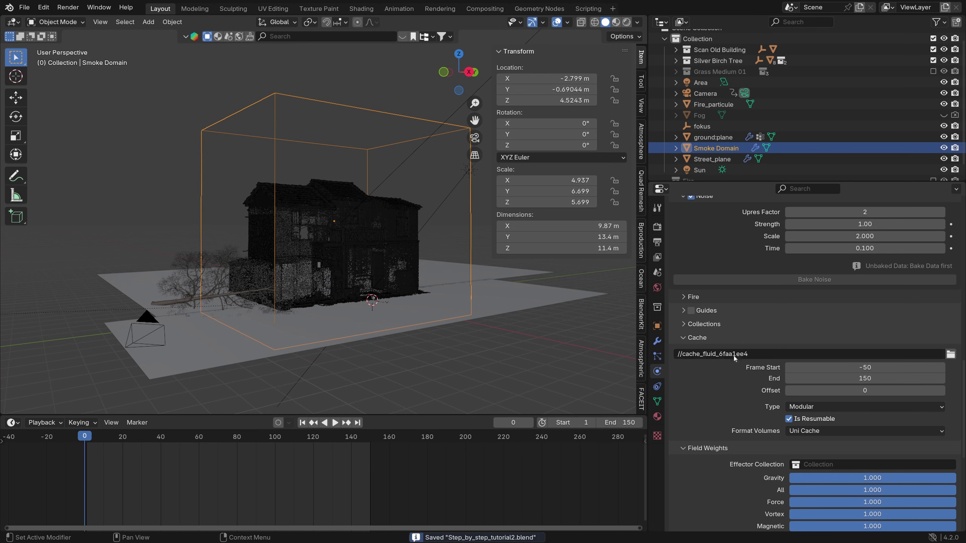
scroll(813, 309, up, 15)
click(815, 301)
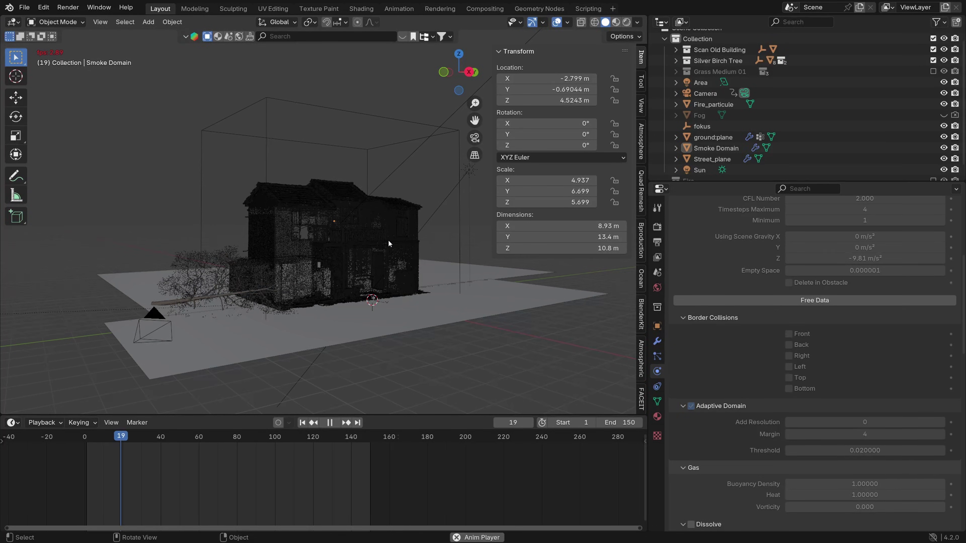
Step: Stop the animation playback and bake the smoke domain's noise
key(space)
scroll(832, 379, down, 10)
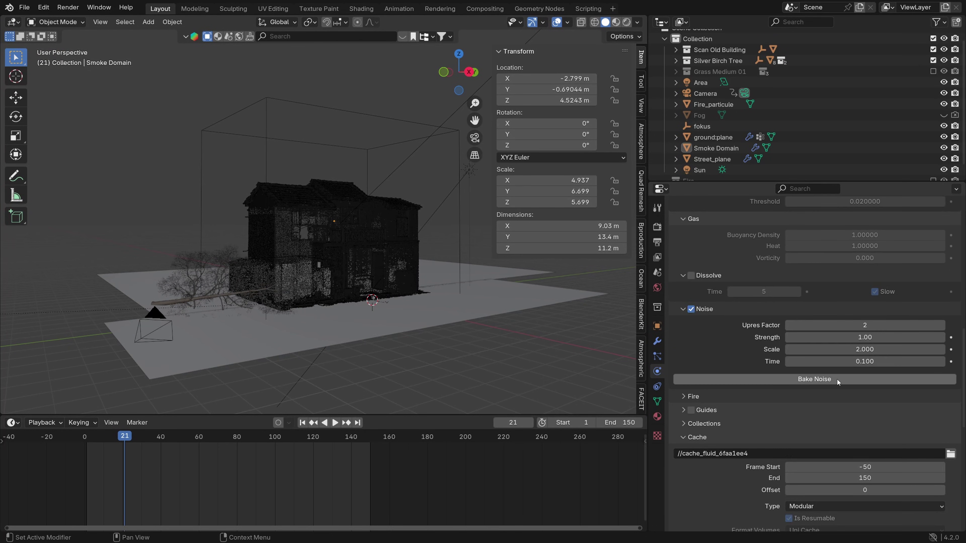
click(837, 379)
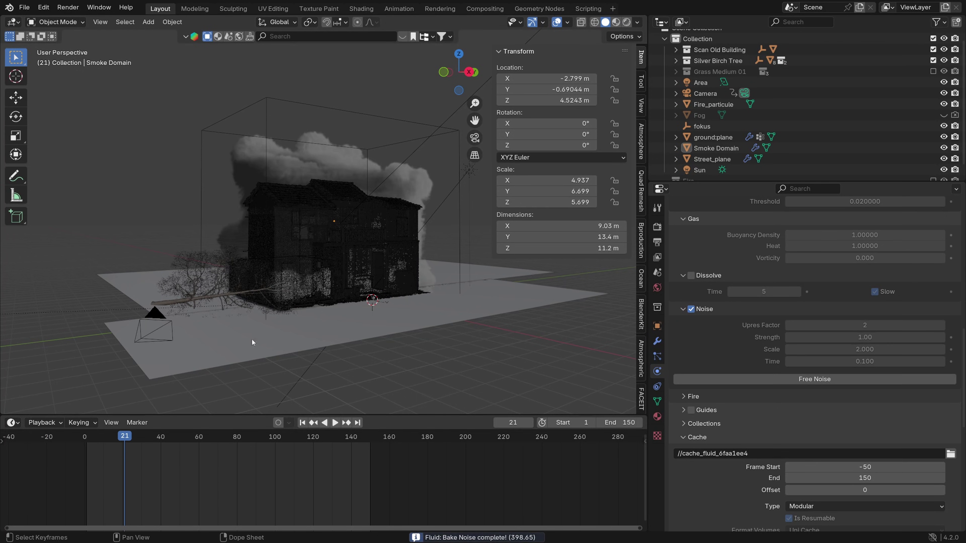
middle_drag(348, 190, 284, 188)
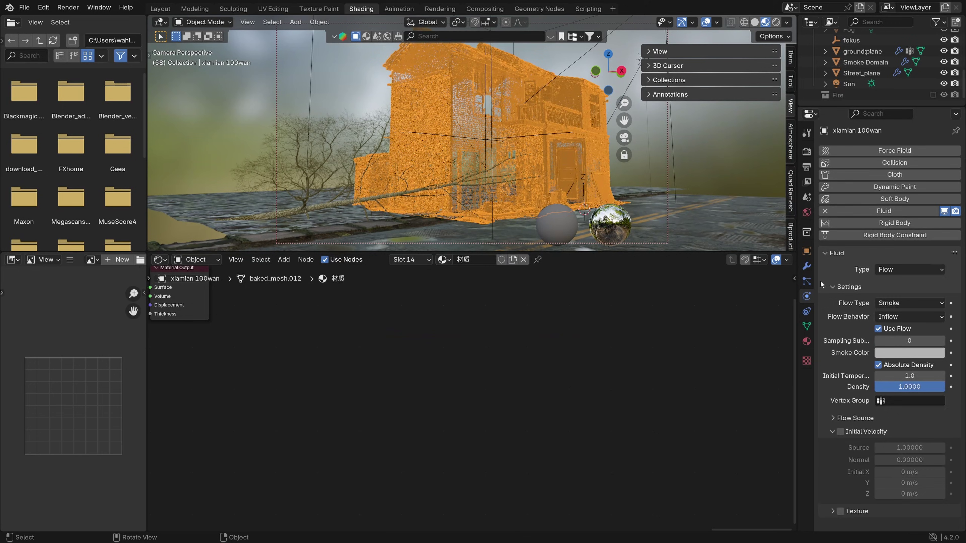
Step: Set the scanned building's viewport display to Solid, clear the selection and save the project file
click(807, 251)
scroll(871, 419, down, 2)
click(892, 480)
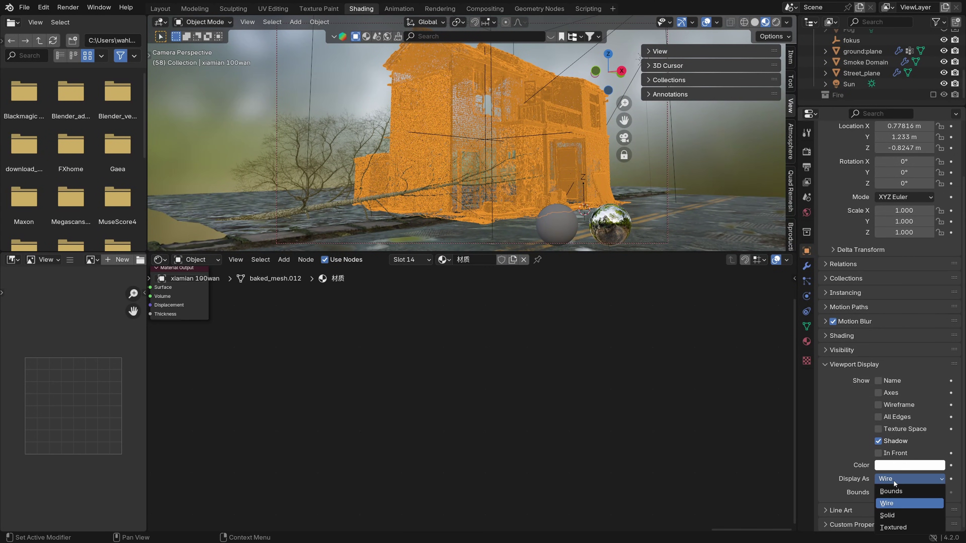
click(894, 515)
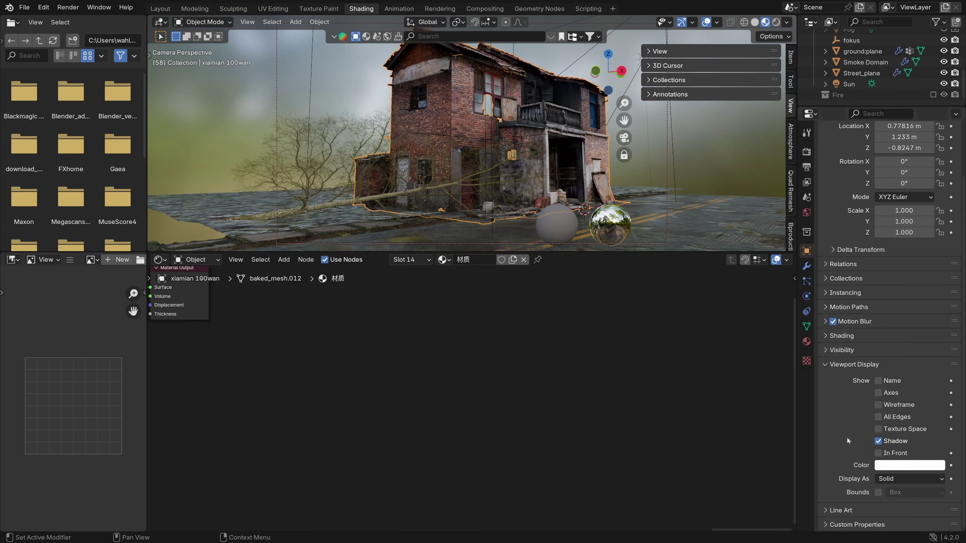
click(654, 170)
key(alt+a)
key(ctrl+s)
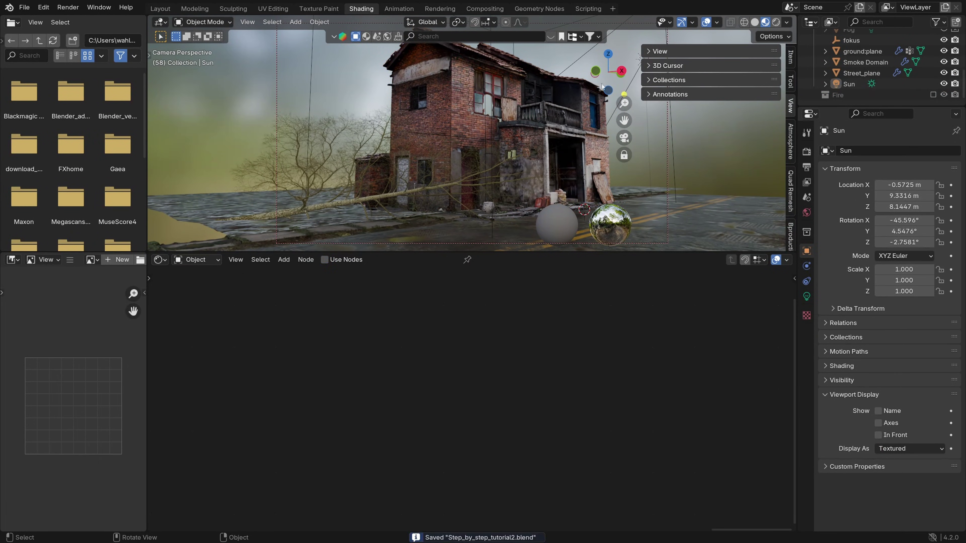
Step: Switch the viewport to rendered shading and set the world background strength to 1.3
key(z)
click(307, 92)
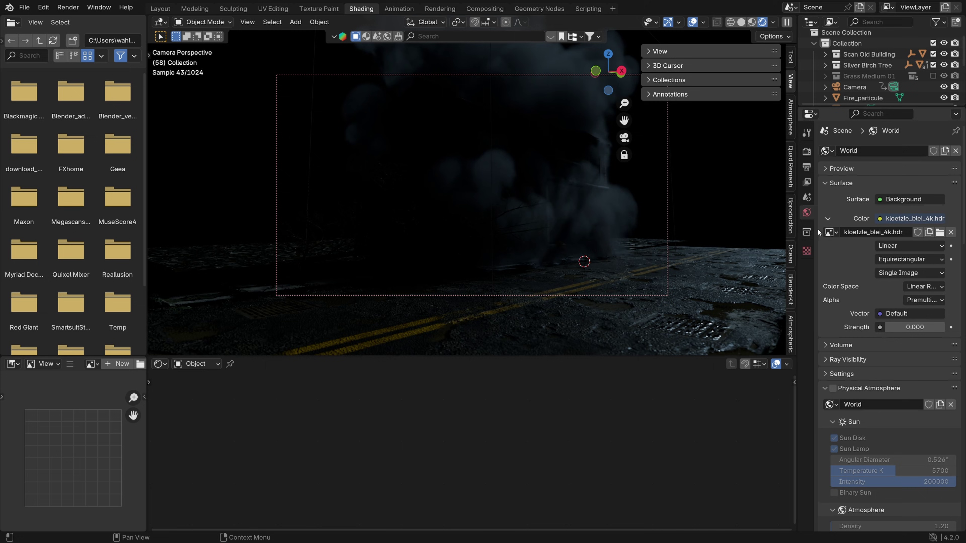
mouse_move(903, 327)
mouse_down()
mouse_move(938, 327)
mouse_move(915, 325)
mouse_up()
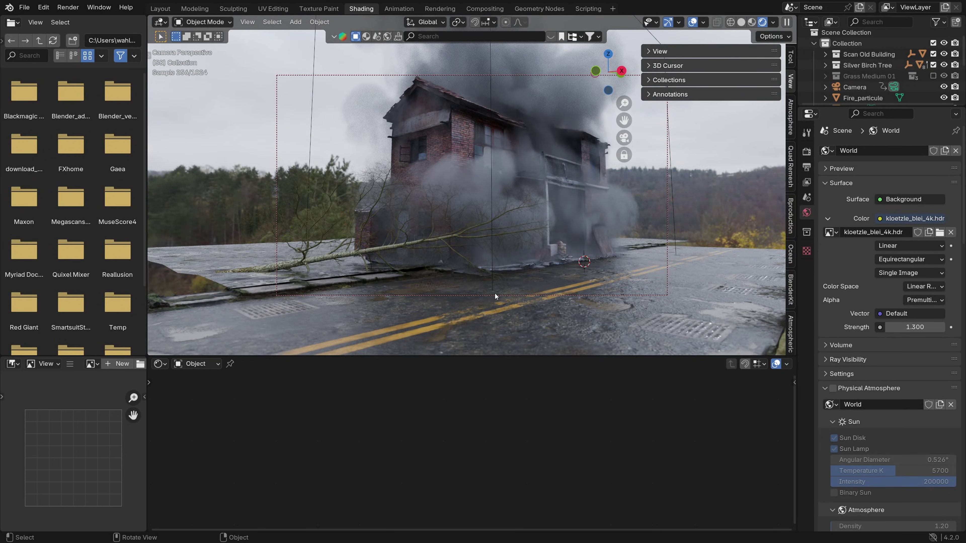
Step: Set the smoke domain material's volume density to 0.5 and save the project file
click(508, 232)
click(443, 421)
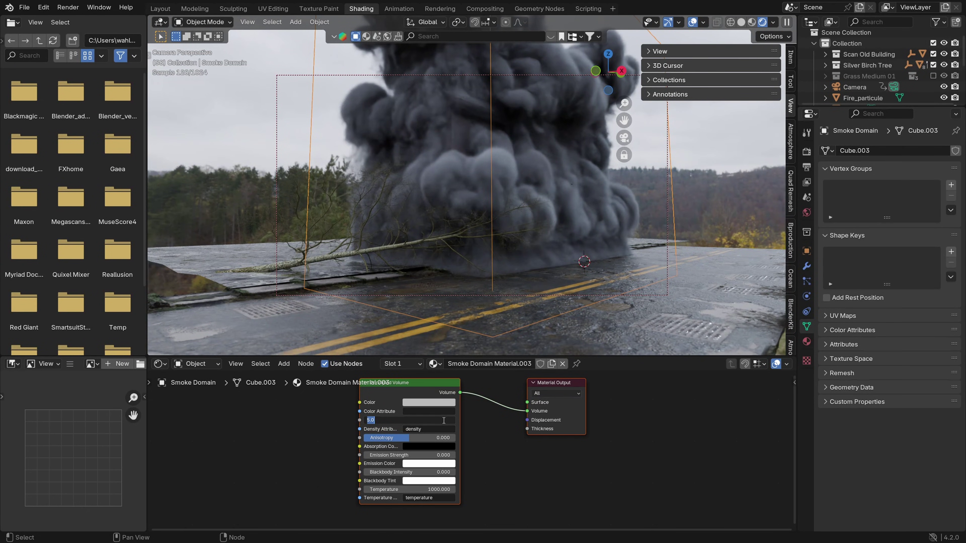
text(0.5)
key(Return)
key(ctrl+s)
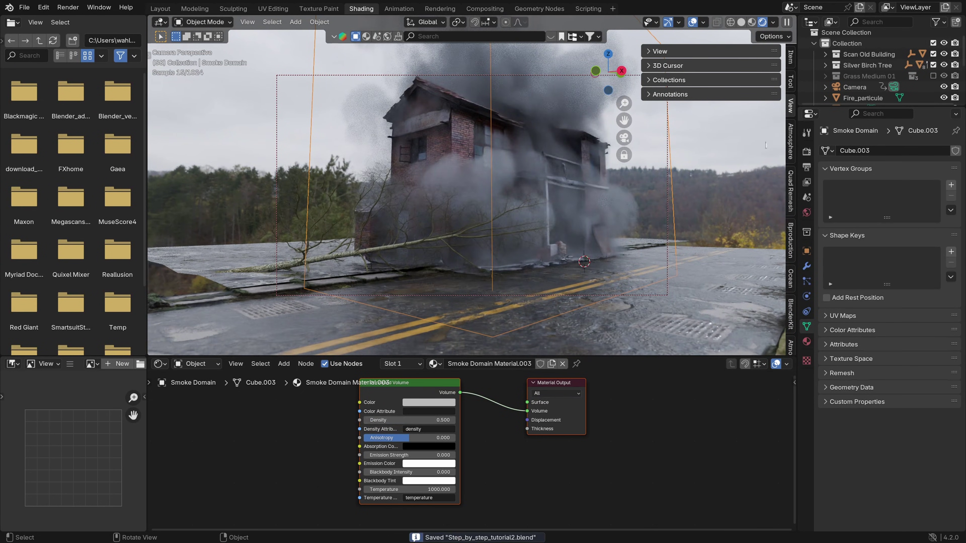
Step: Show the Fog object and rename its material as fog
scroll(927, 76, down, 8)
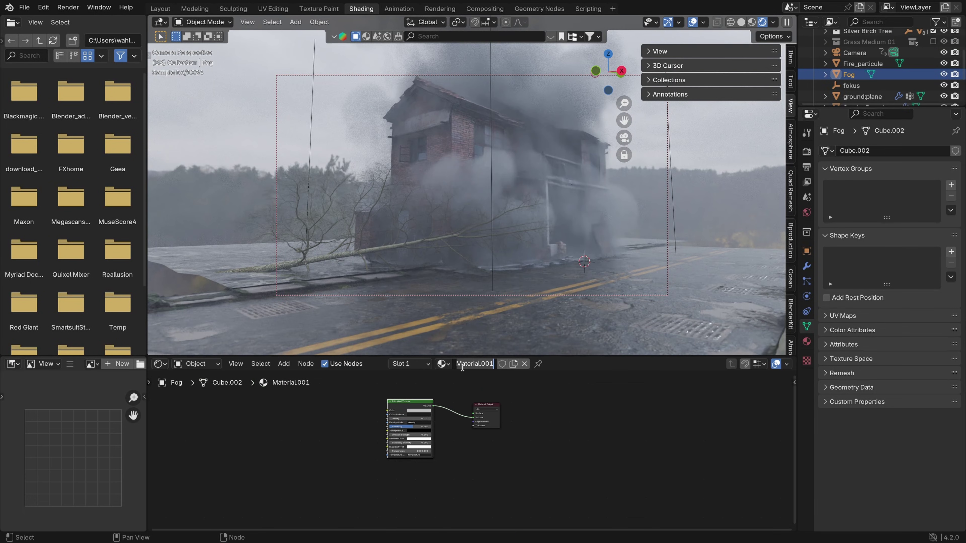
click(462, 364)
text(fog)
key(Return)
Step: Set the fog material's volume density to 0.05
scroll(442, 422, up, 5)
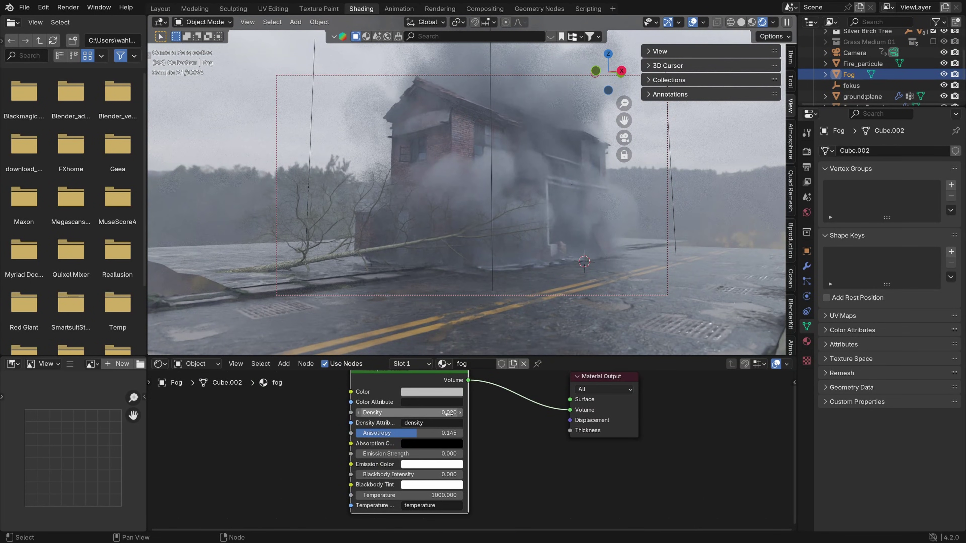
double_click(456, 412)
text(0.1)
key(Return)
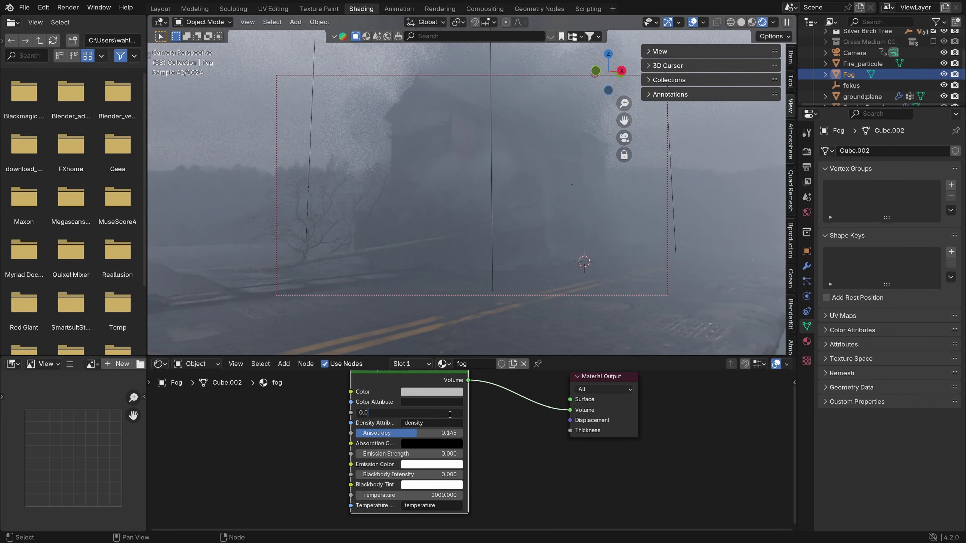
key(Return)
Step: Enable the Fire collection and set the world background strength to 0
scroll(932, 94, down, 3)
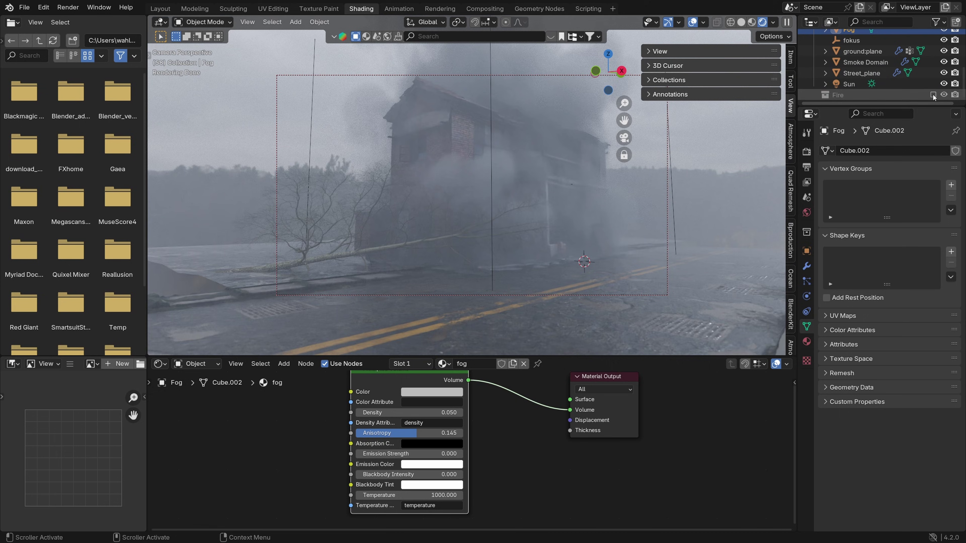
click(932, 95)
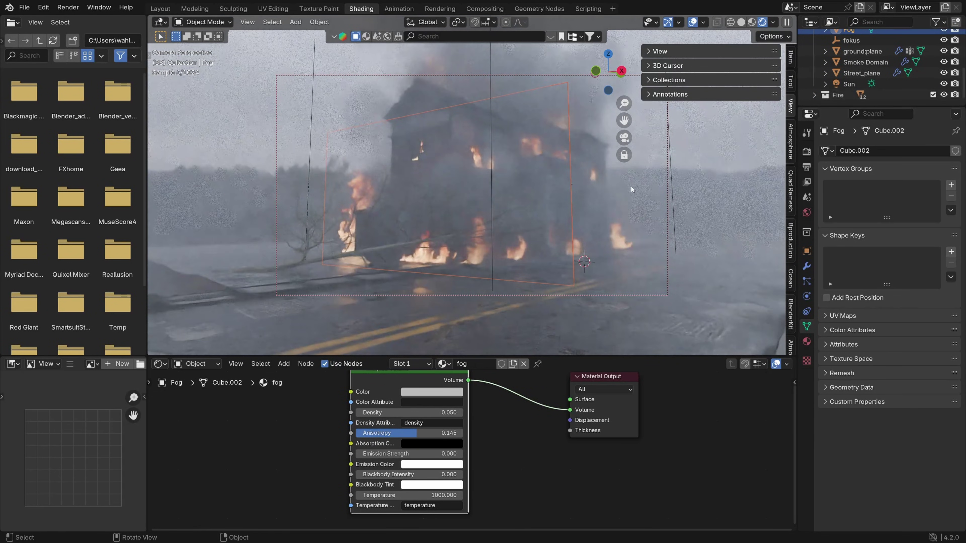
click(806, 213)
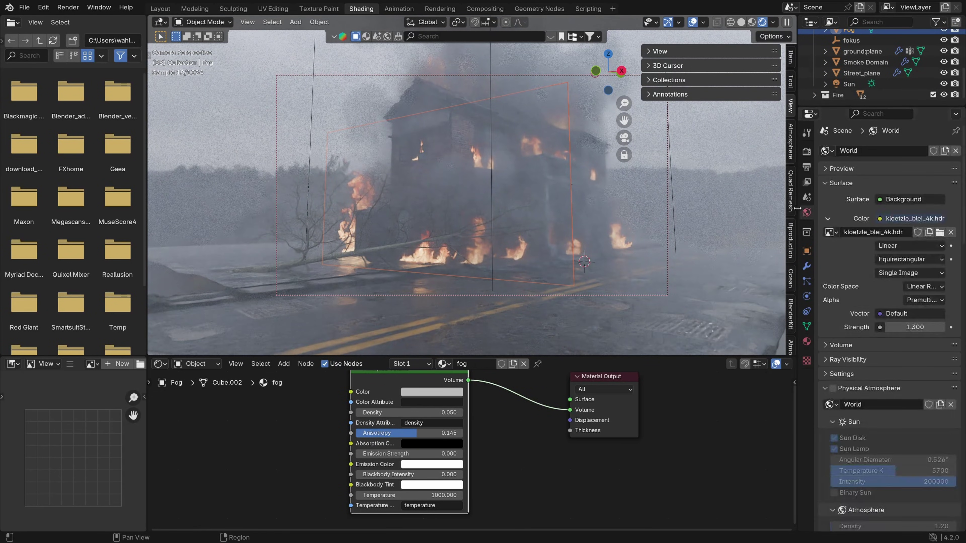
click(903, 328)
text(0)
key(Return)
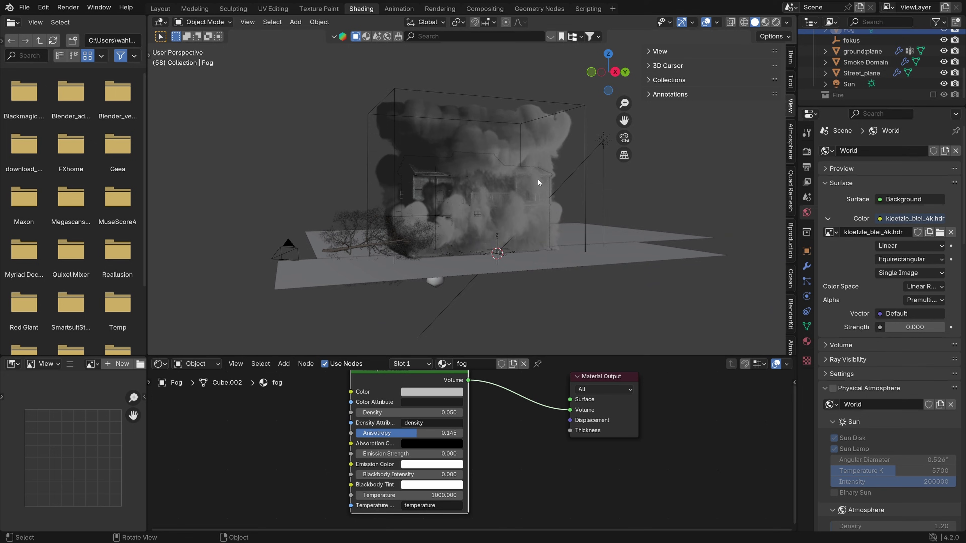
Step: Add an area light, move it behind the house and rotate it by about -115° to face the smoke
key(shift+a)
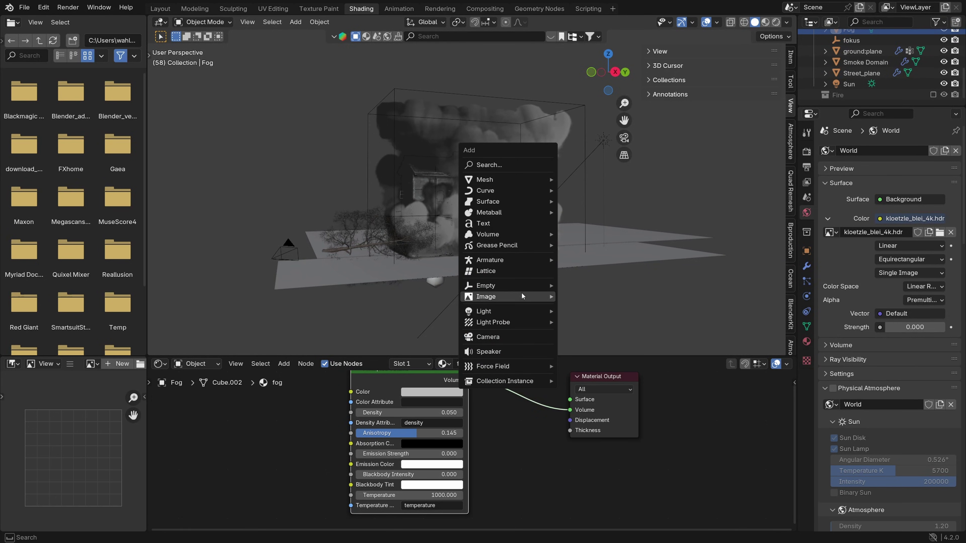
mouse_move(520, 310)
click(588, 347)
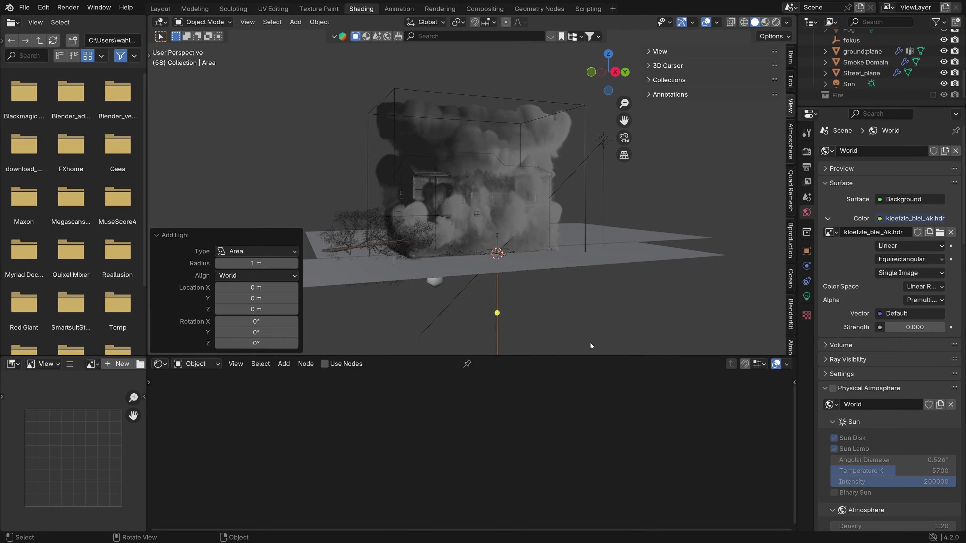
key(g)
click(416, 166)
middle_drag(416, 166, 610, 173)
key(g)
click(467, 193)
middle_drag(467, 193, 396, 191)
key(r)
click(406, 111)
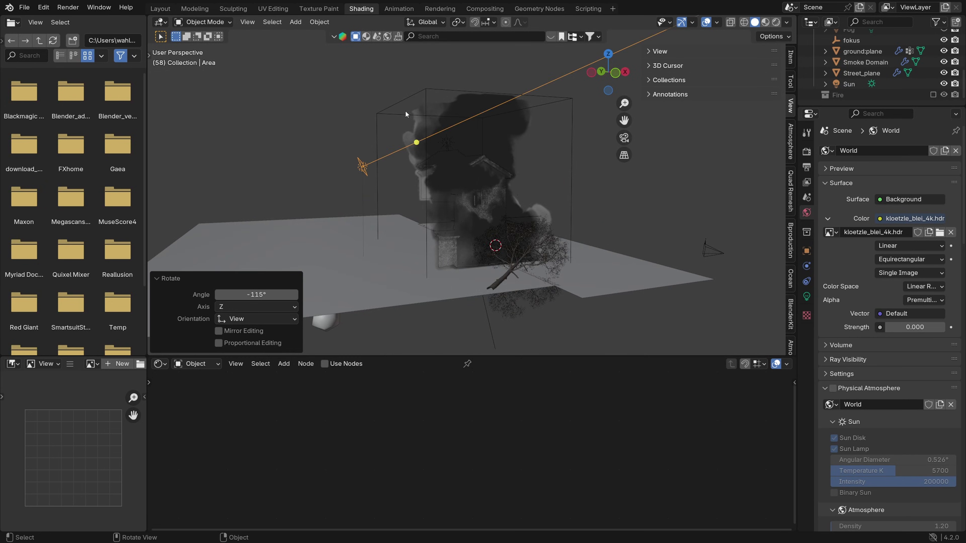
Step: Refine the area light's position and tilt so it shines upward through the smoke from behind the house
key(g)
click(418, 202)
key(r)
click(527, 148)
middle_drag(527, 148, 462, 160)
key(g)
click(562, 164)
key(g)
click(598, 164)
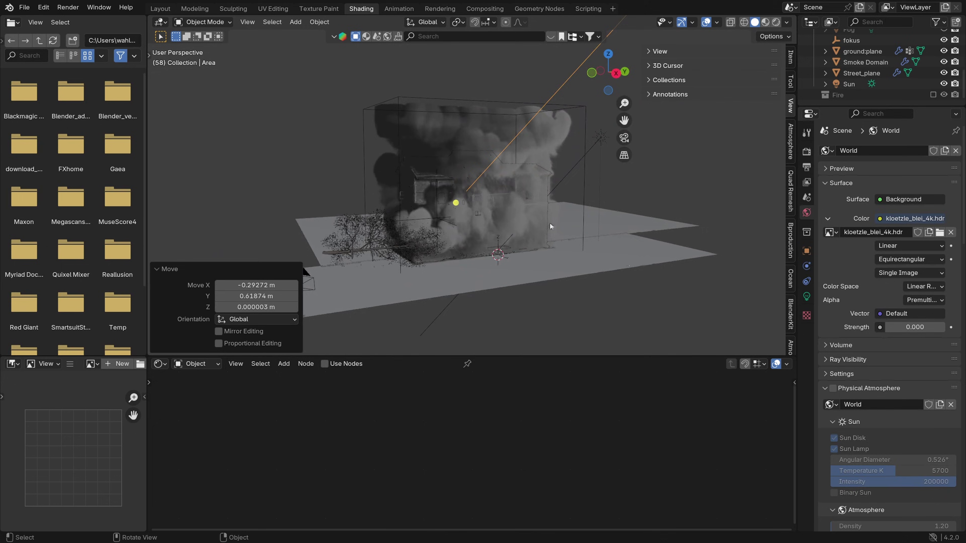
Step: Give the area light 5000 W of power and an orange color, save the file and preview the rendered camera view
click(807, 297)
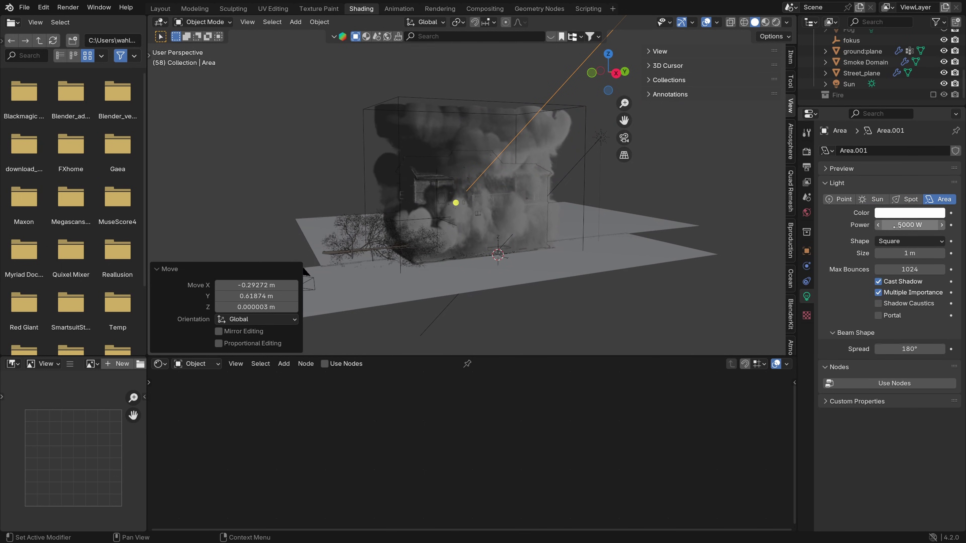
click(894, 214)
click(863, 132)
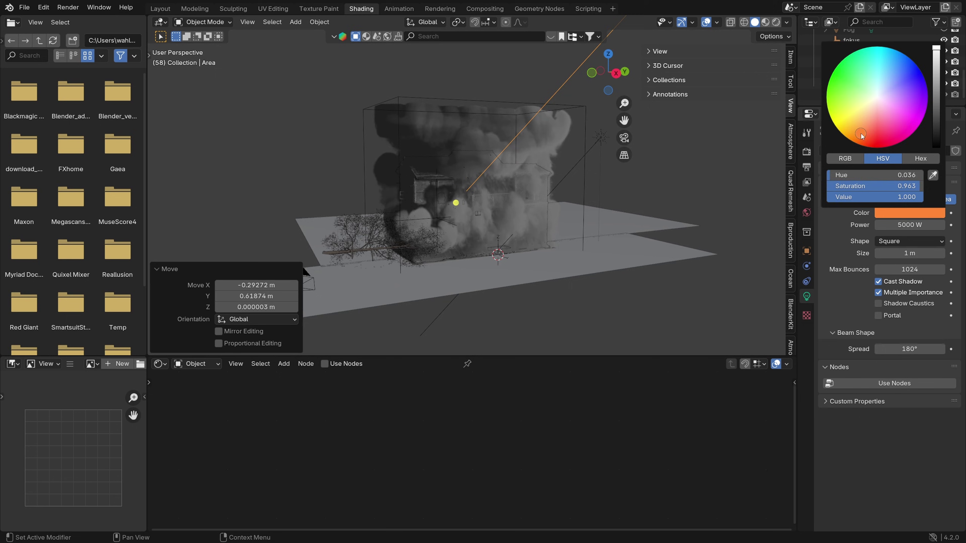
key(ctrl+s)
key(KP_0)
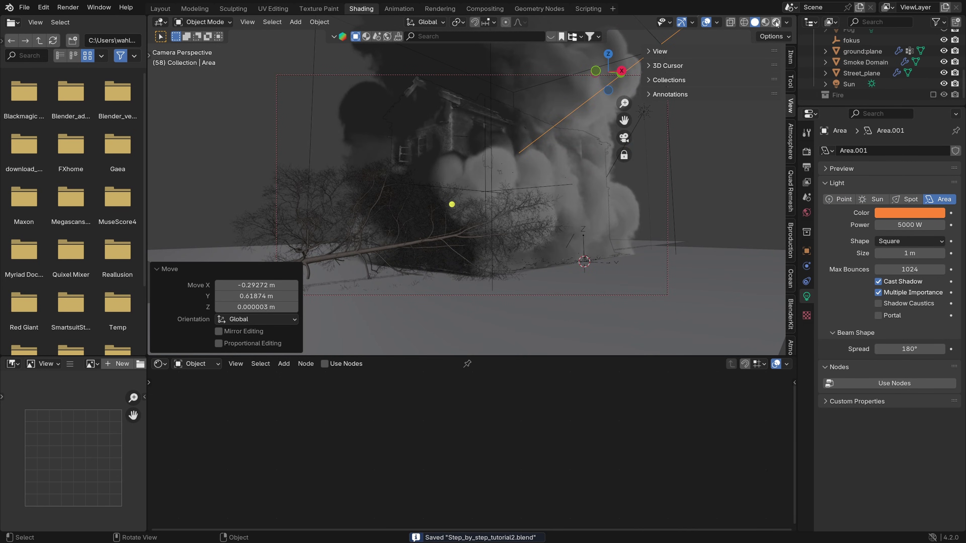
key(z)
key(8)
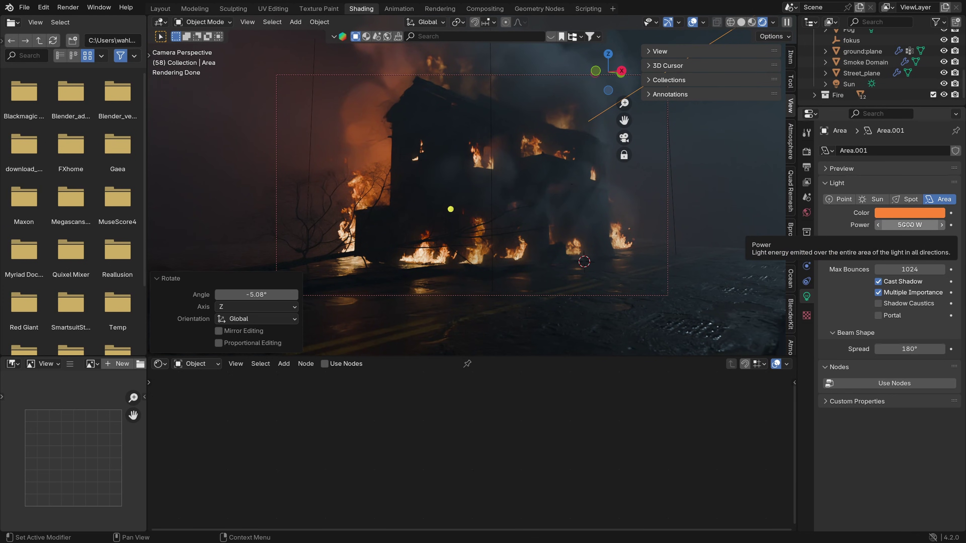
Step: Keyframe the area light's power at frame 58 and select its Power channel in an enlarged Graph Editor
key(i)
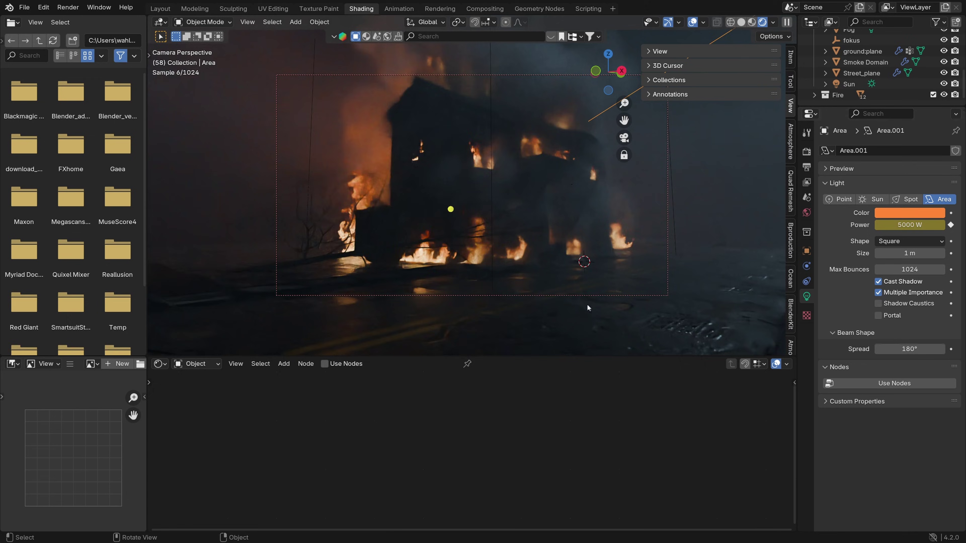
drag(145, 403, 490, 423)
click(13, 364)
click(175, 417)
click(488, 426)
click(47, 399)
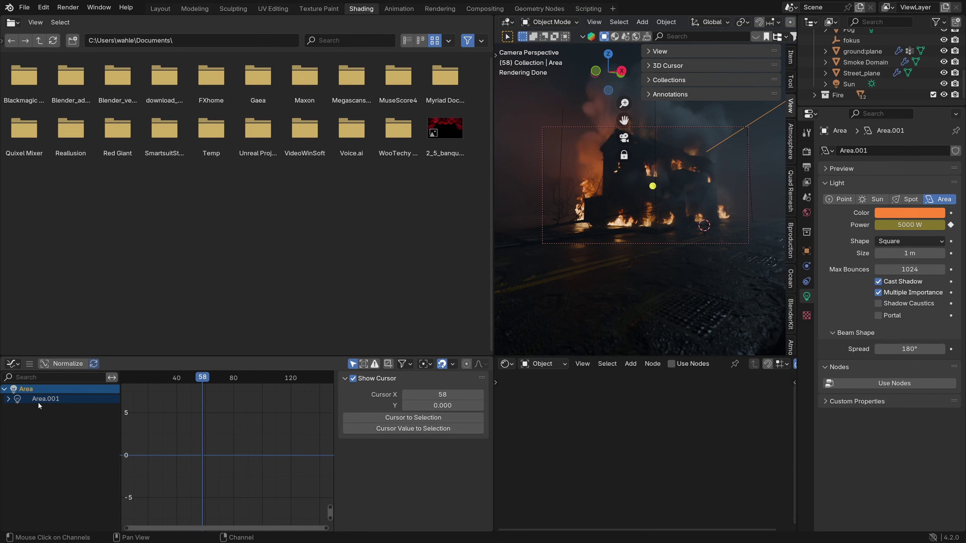
click(35, 409)
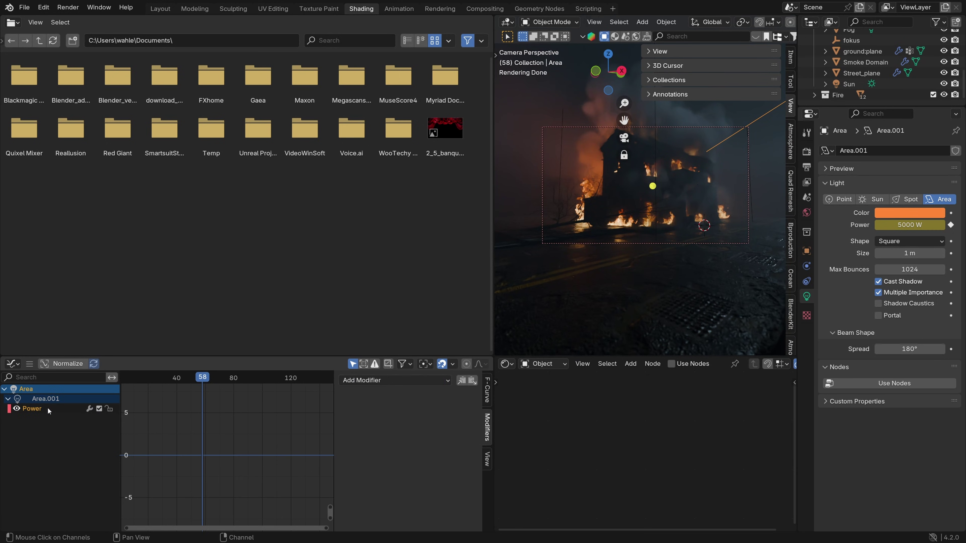
Step: Add a Noise modifier to the light's power curve with scale 10 and strength 50
click(385, 380)
click(365, 442)
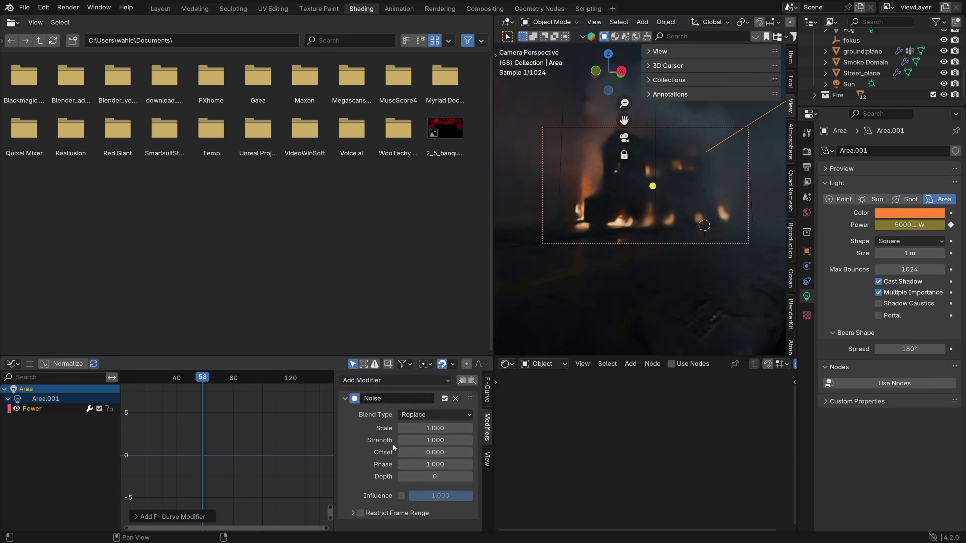
drag(435, 428, 478, 428)
click(434, 428)
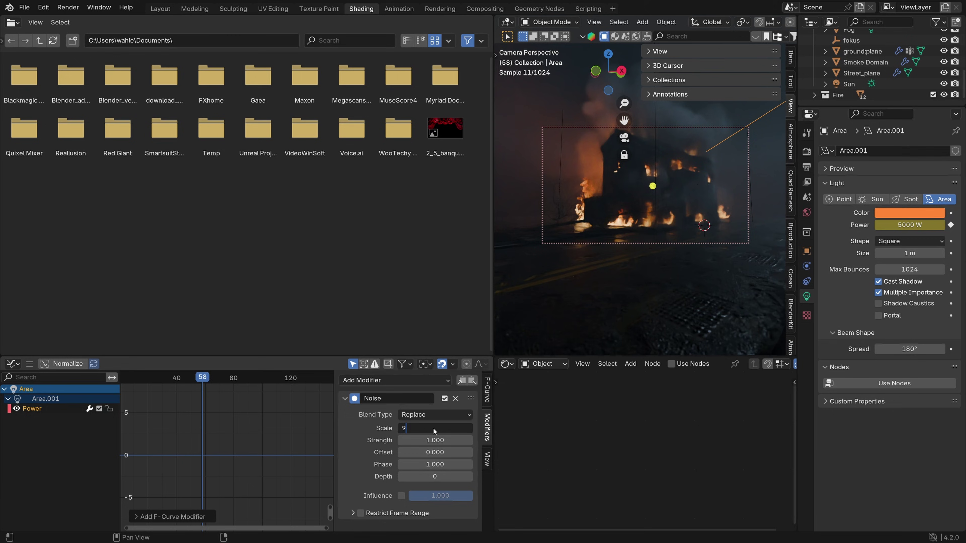
key(Return)
text(10)
key(Return)
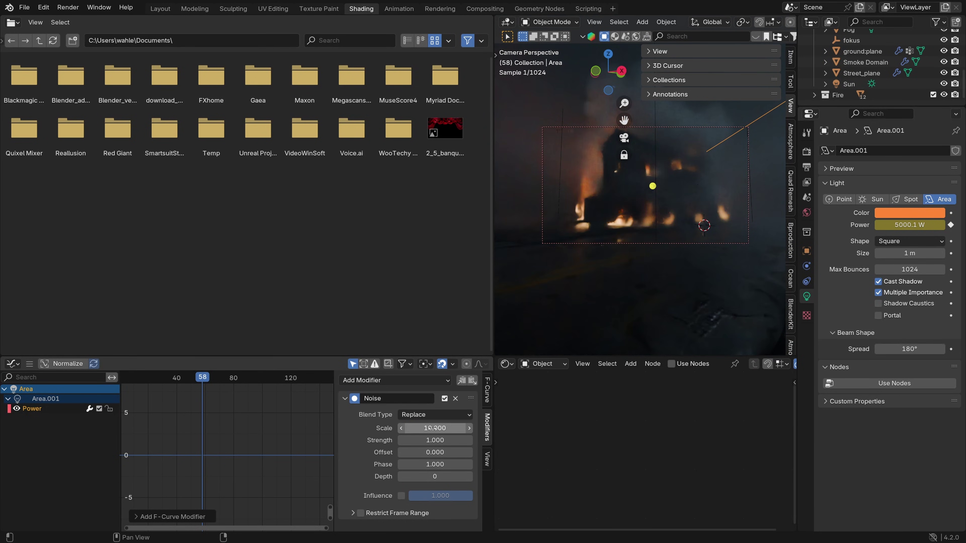
click(438, 440)
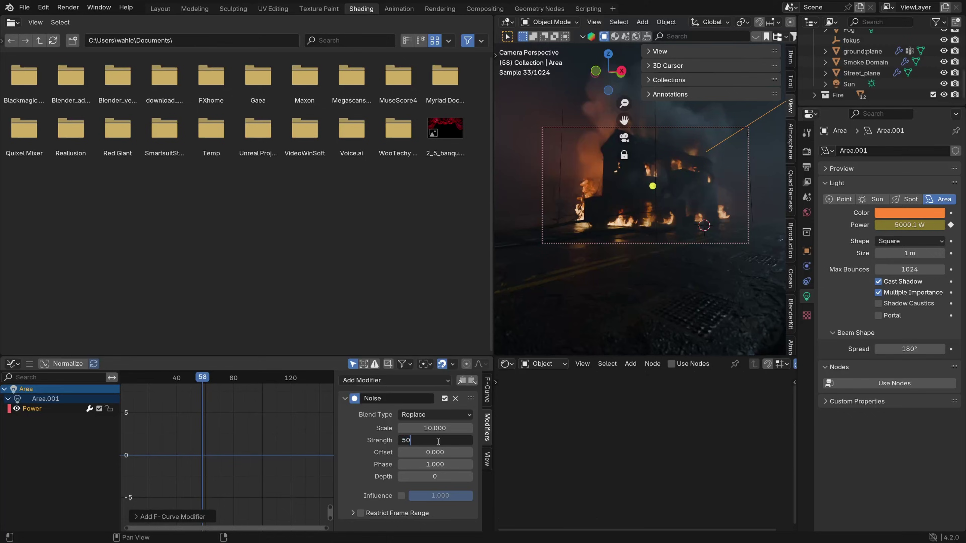
key(Return)
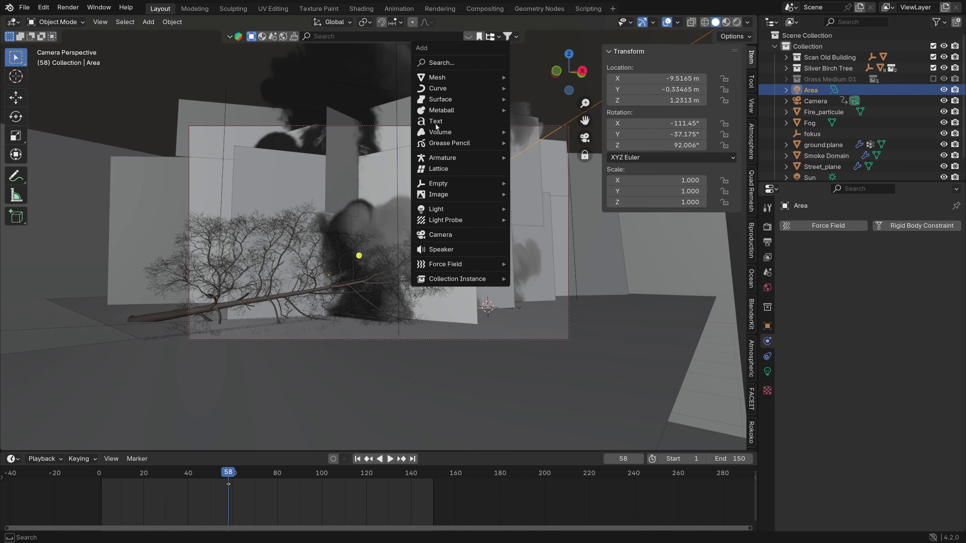
Step: Add a mesh plane and move it in front of the camera, at about X 3.77 m, Y -10.51 m, Z 2.65 m
mouse_move(449, 77)
click(532, 78)
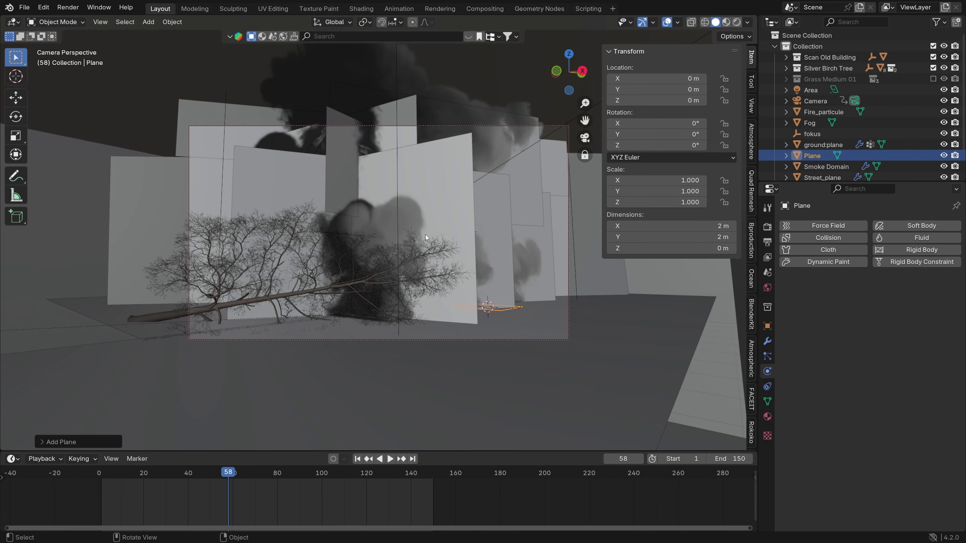
key(g)
click(521, 181)
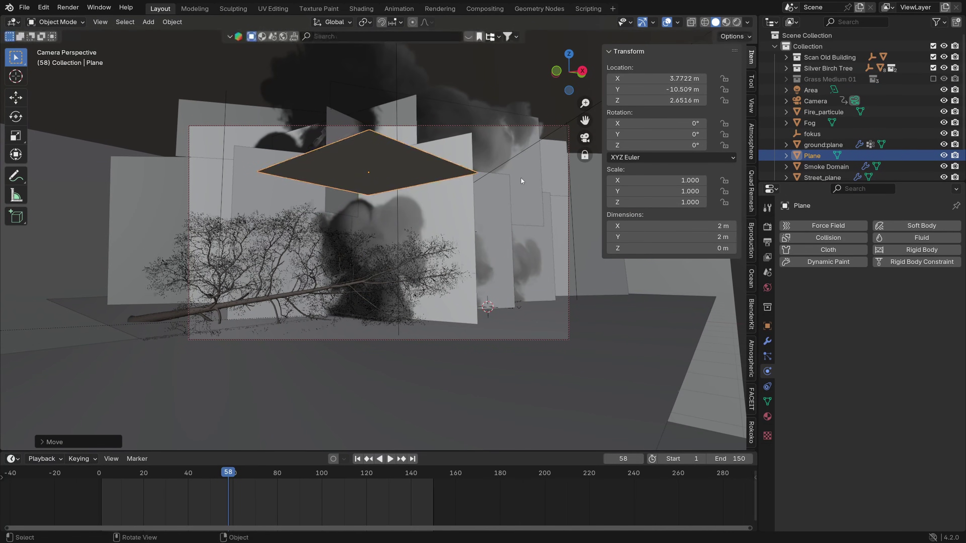
Step: Add a particle system to the new plane
click(767, 356)
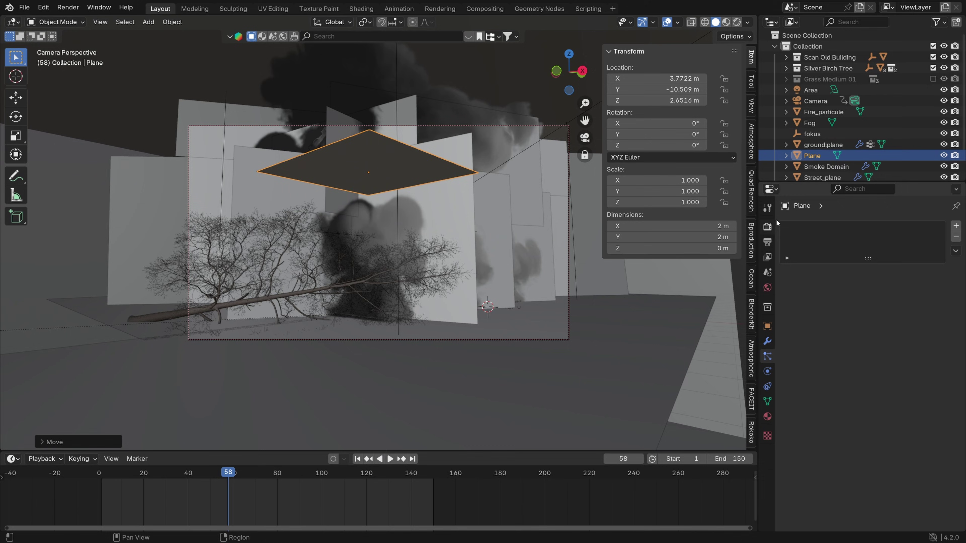
click(956, 225)
click(825, 167)
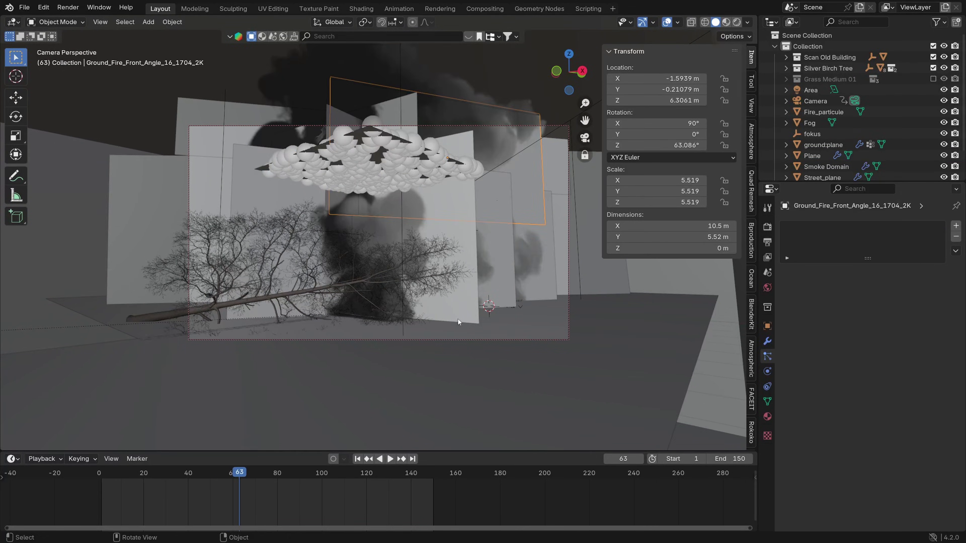
Step: Show the viewport-disable toggles in the outliner, then disable the Smoke Domain in viewports and renders
scroll(828, 152, down, 2)
click(936, 21)
click(889, 58)
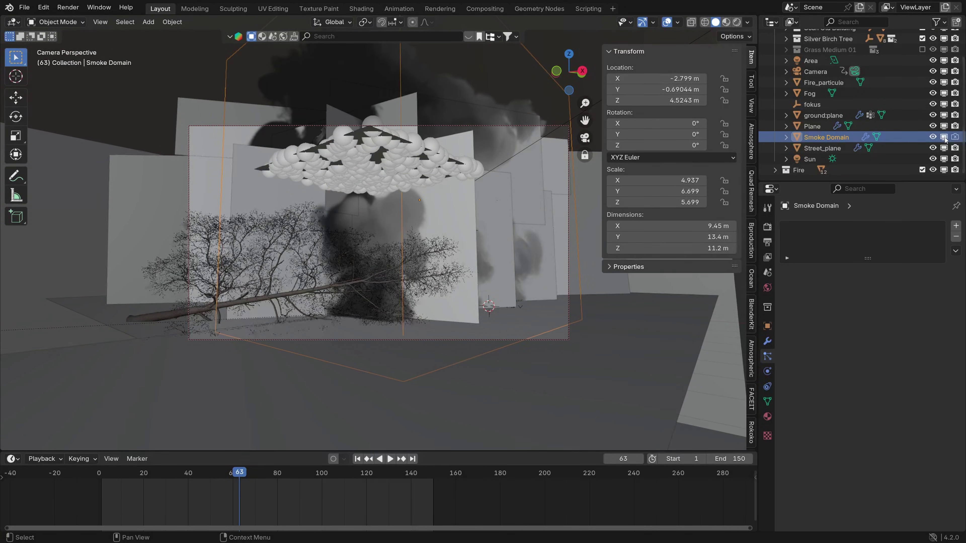
click(944, 137)
click(955, 137)
key(space)
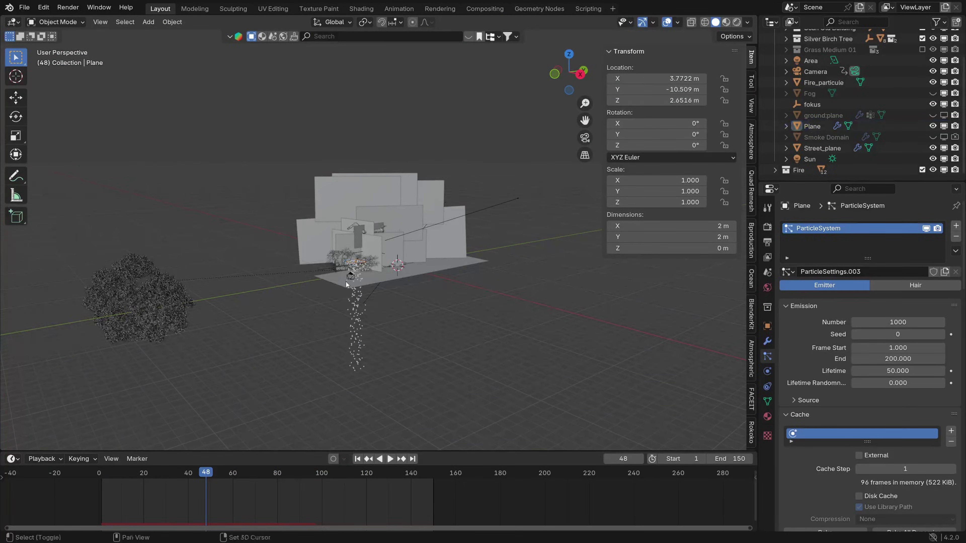
Step: Add an ico sphere with 1 subdivision, scaled to about 0.584 and placed below the ground, and rename it Fire_particle
key(shift+a)
mouse_move(339, 280)
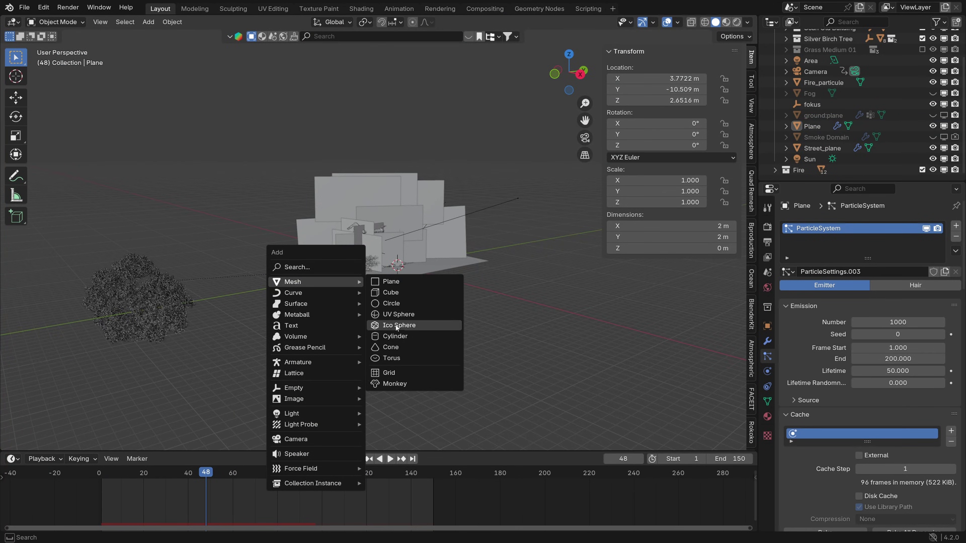
click(401, 323)
click(41, 440)
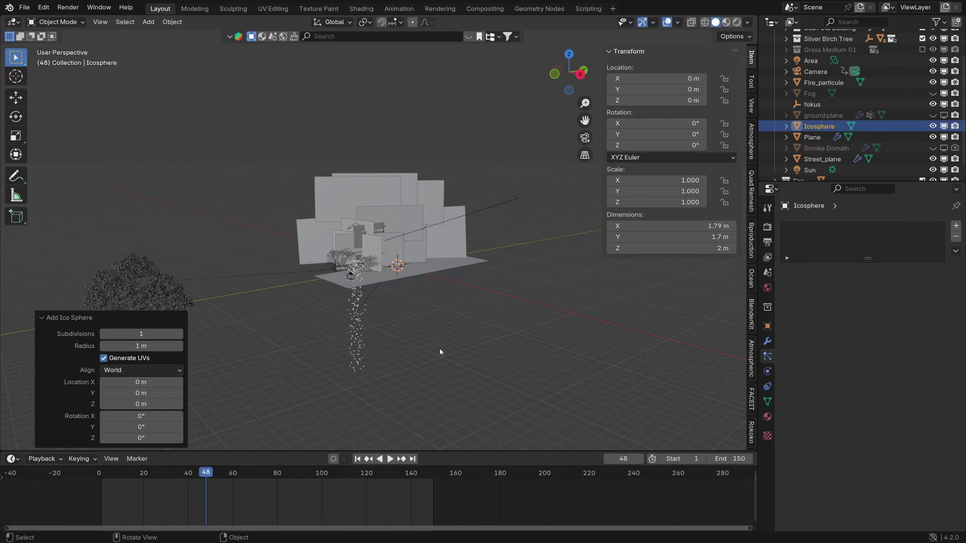
click(447, 290)
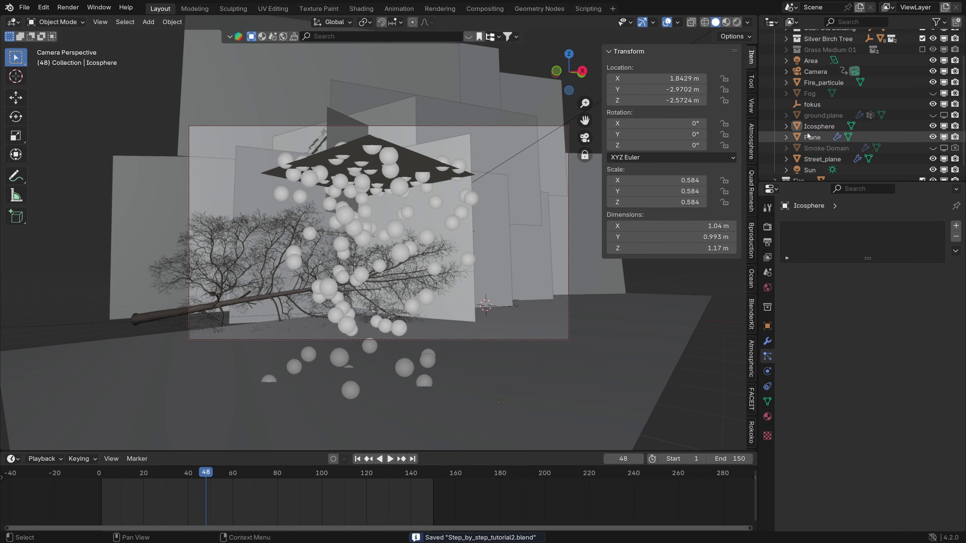
double_click(820, 124)
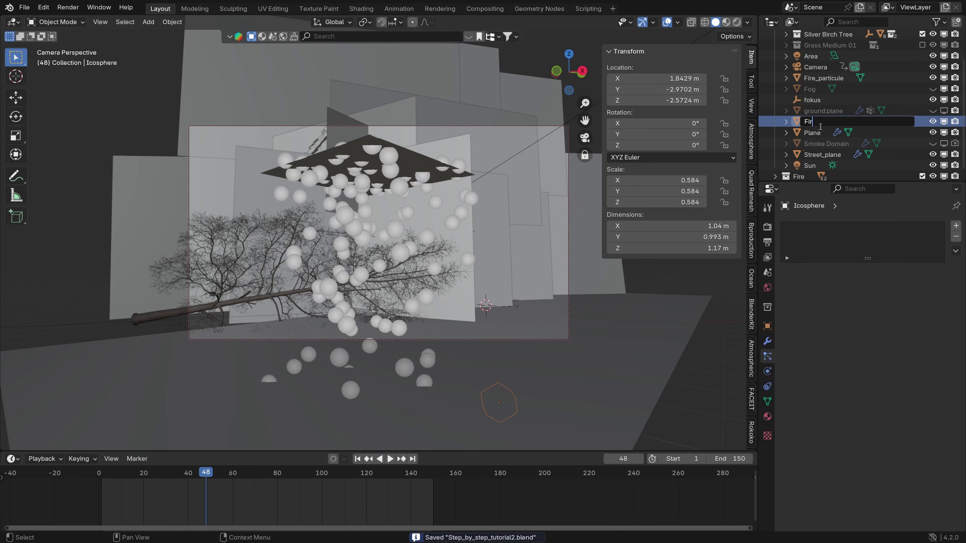
key(Return)
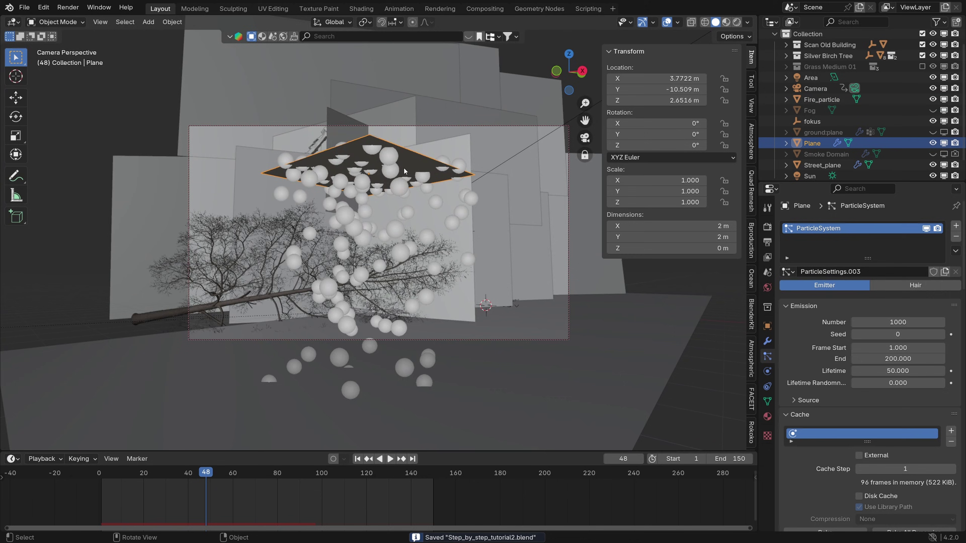
Step: Render the plane's particles as Object, with Fire_particle as the instance object
scroll(865, 328, down, 15)
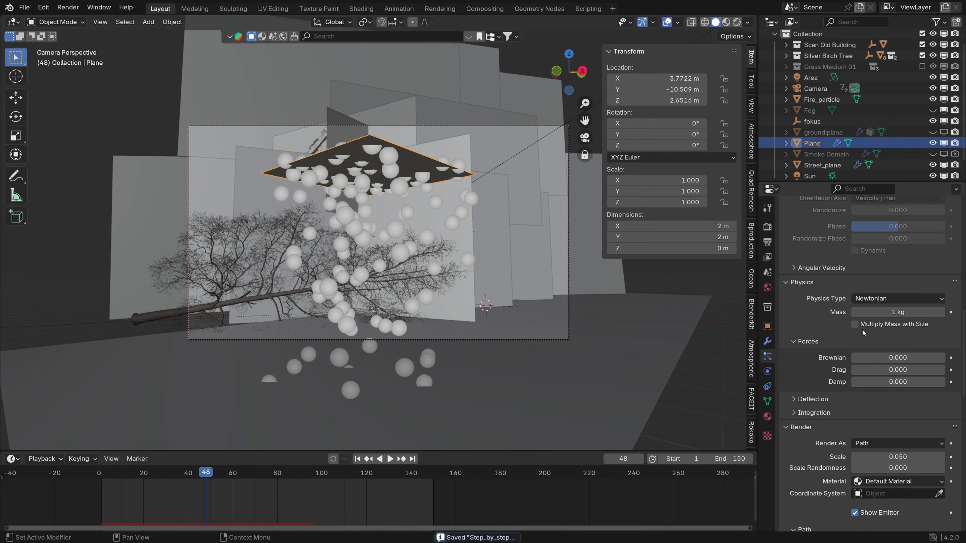
click(877, 352)
click(869, 413)
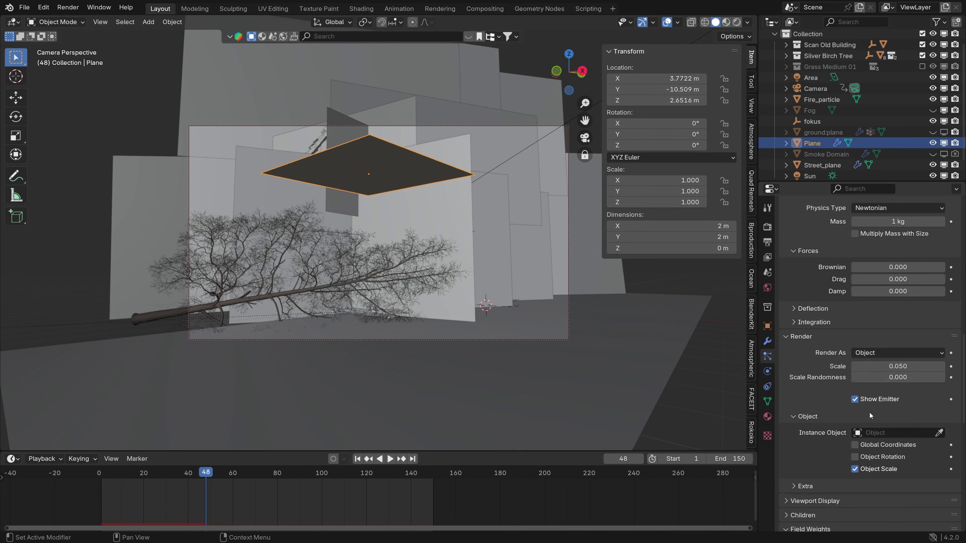
click(894, 433)
text(fire)
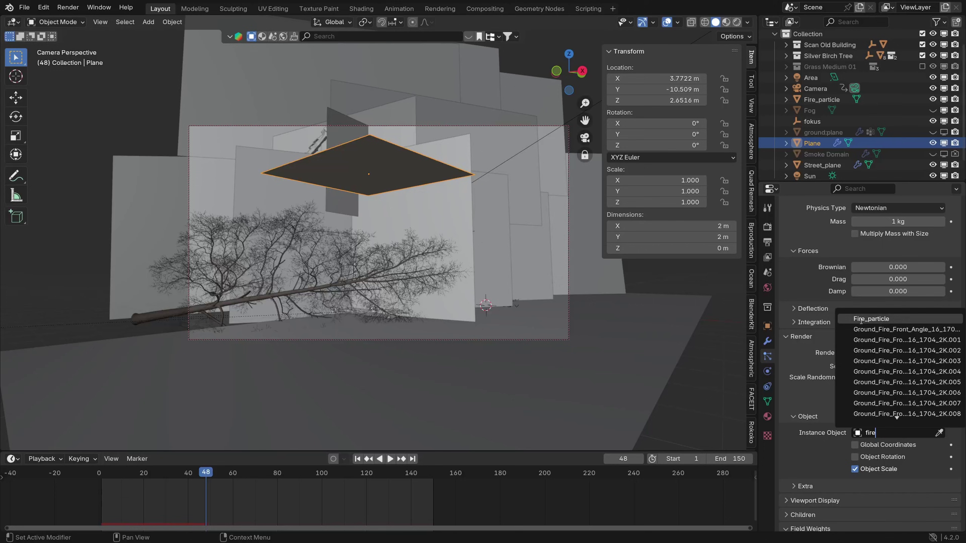
click(882, 319)
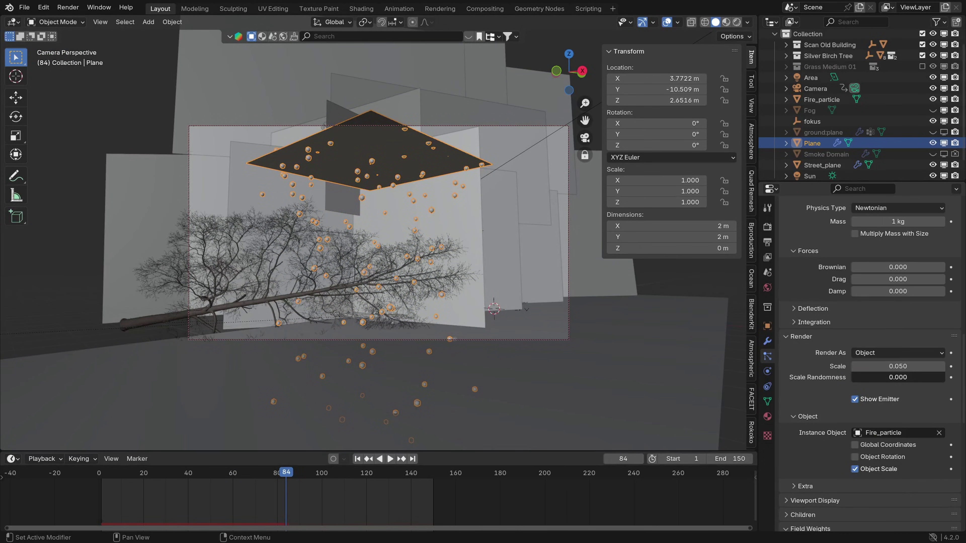
Step: Set the rendered particles' scale randomness to 1.000 and scale to 0.010, and play the animation
drag(905, 377, 946, 378)
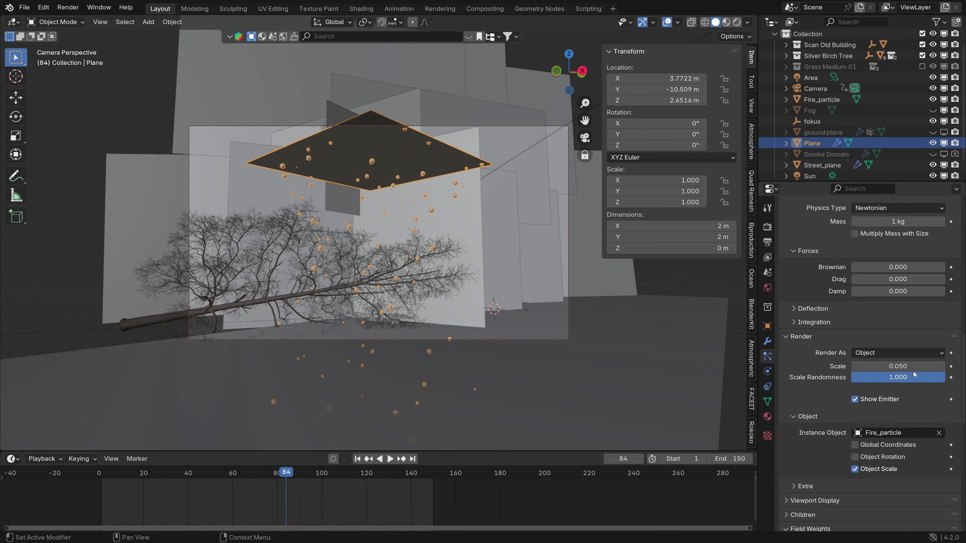
click(855, 367)
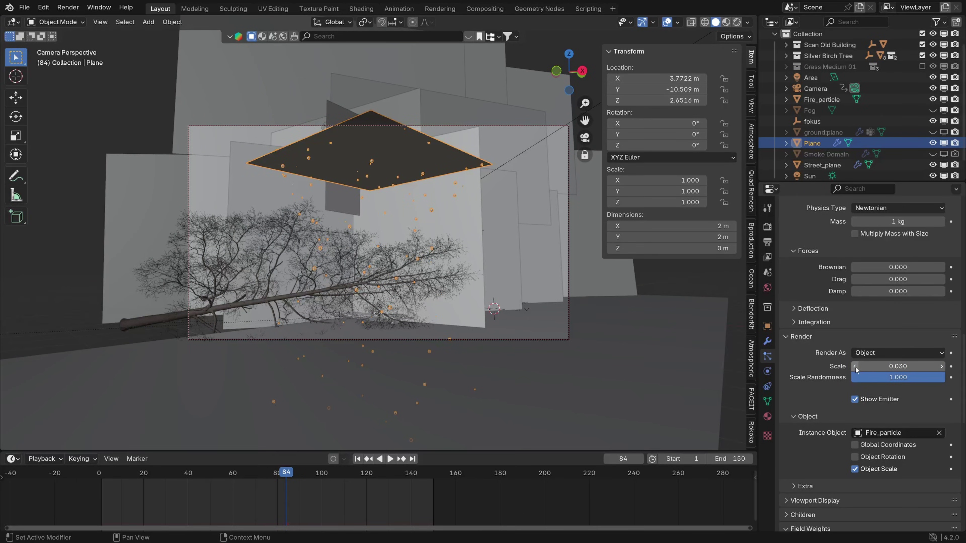
click(855, 366)
click(52, 95)
click(327, 168)
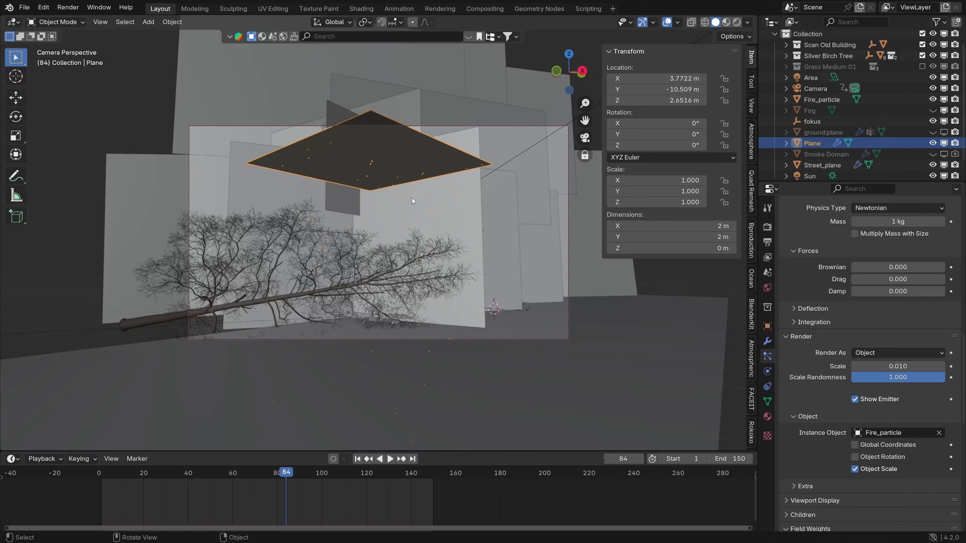
key(space)
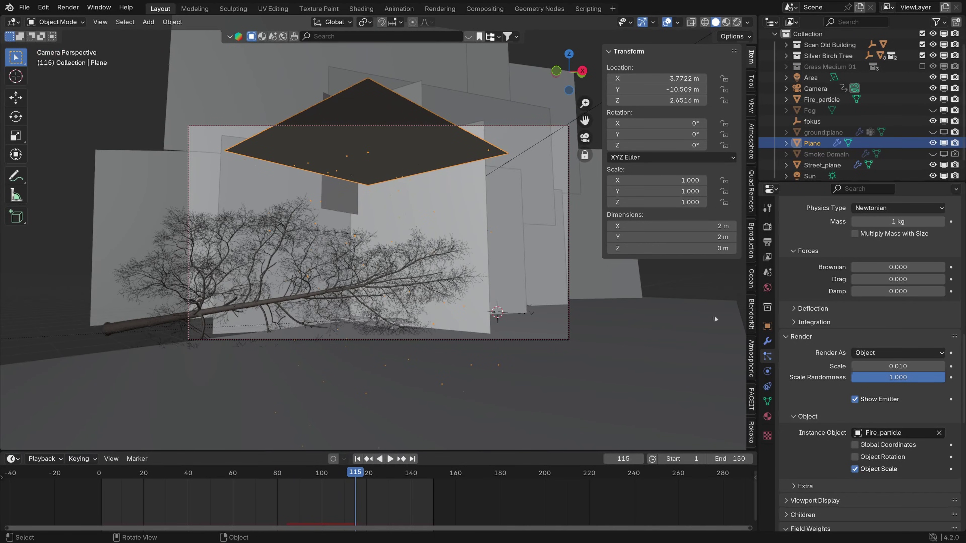
Step: Increase the rendered particle scale to 0.060 and preview the animation
mouse_move(872, 364)
mouse_down()
mouse_move(915, 364)
mouse_move(892, 364)
mouse_up()
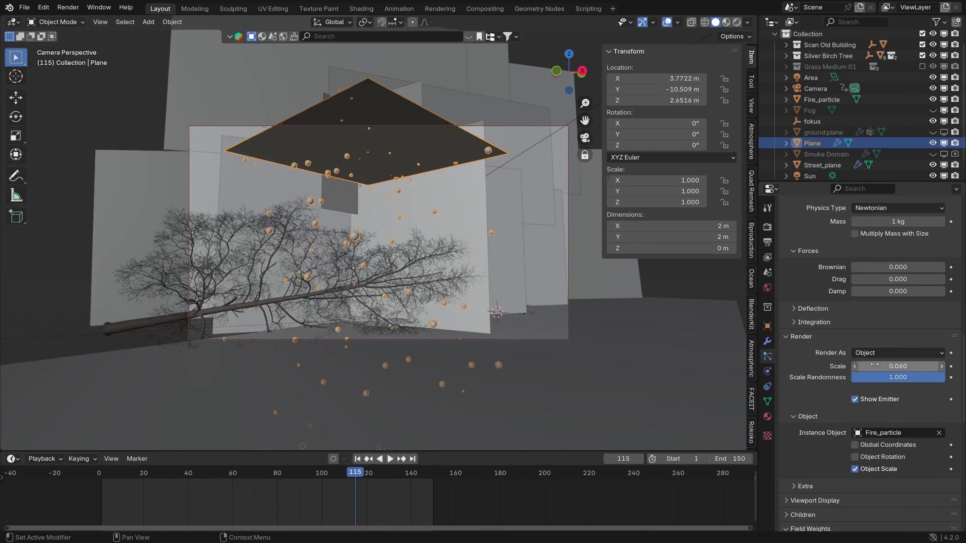
key(space)
key(space)
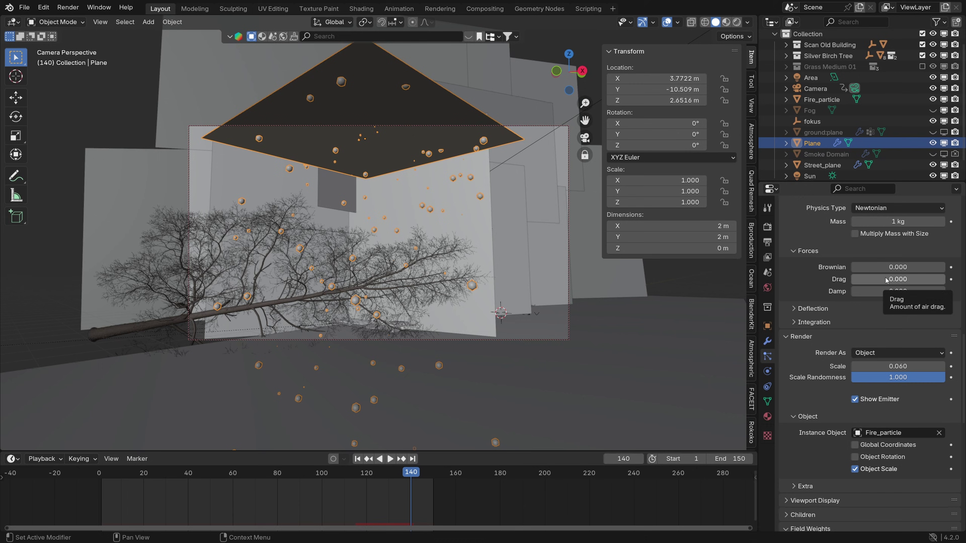
Step: Set the particle forces to drag 0.610 and damp 0.351, replaying the animation to check the fall
drag(871, 279, 902, 291)
click(108, 475)
key(space)
key(space)
key(space)
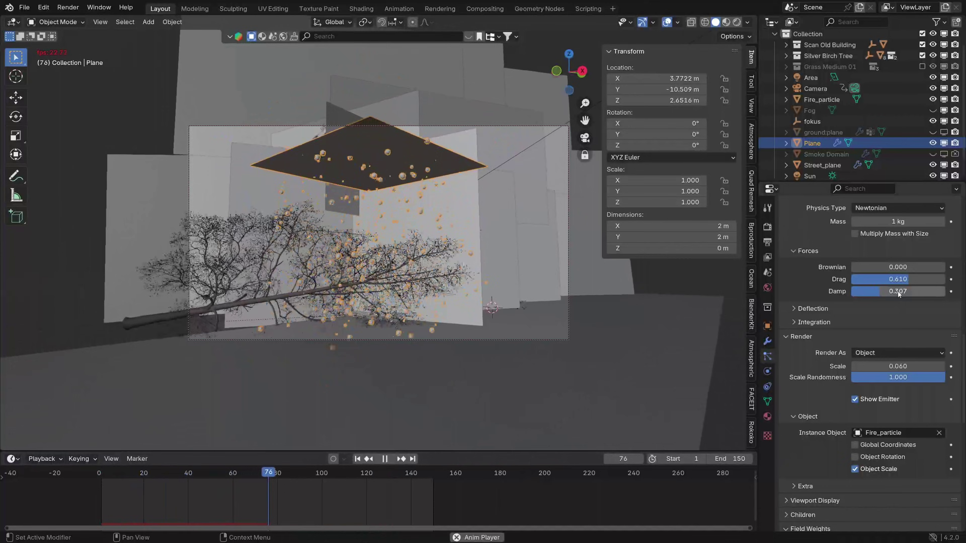
key(space)
Step: Rotate the emitter plane by about -1.91° in the camera view and stretch it along X to a scale of about 2.7
key(r)
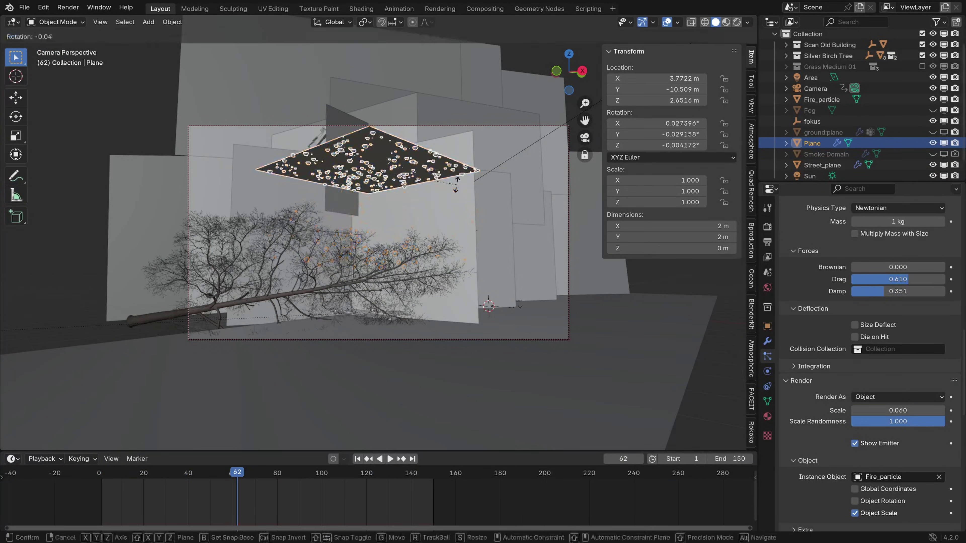
click(447, 192)
key(KP_0)
middle_drag(433, 174, 432, 361)
key(s)
key(x)
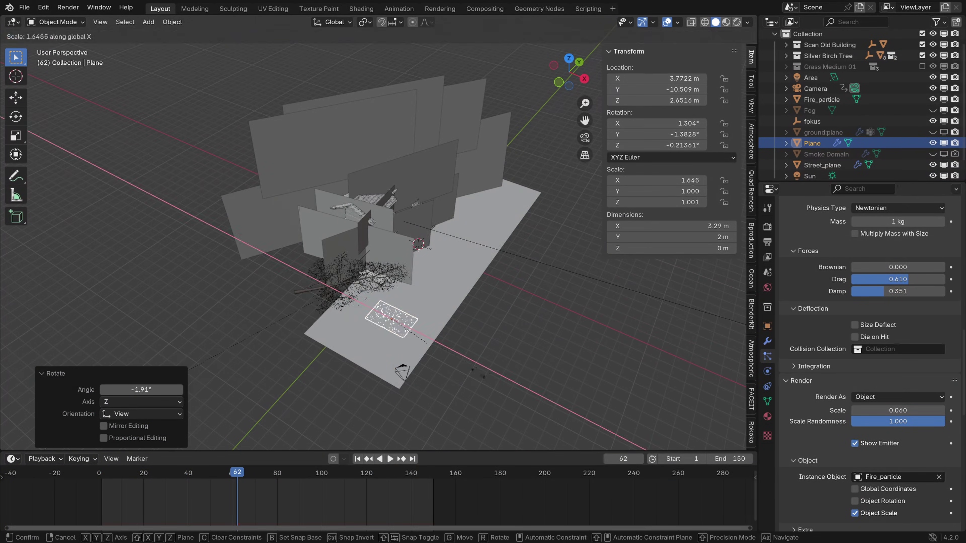
click(494, 422)
Step: Turn the emitter plane to about 41.7° around Z and raise it above the camera frame, to about X 3.66, Y -10.50, Z 3.98 m
key(r)
key(z)
click(510, 342)
middle_drag(494, 338, 407, 286)
key(g)
click(340, 214)
key(KP_0)
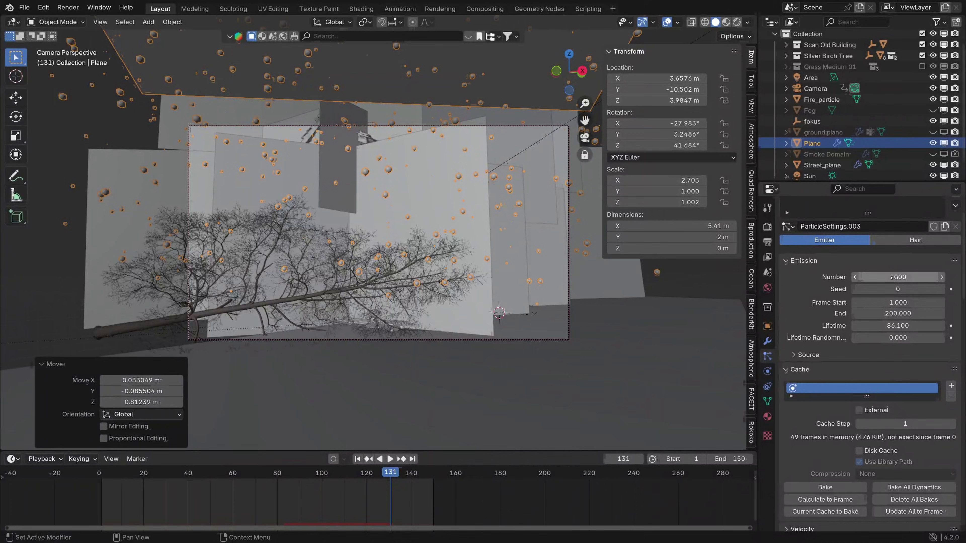
Step: Set the particle count to 150 and the emission frame start to -43.5, playing the animation in between
key(Return)
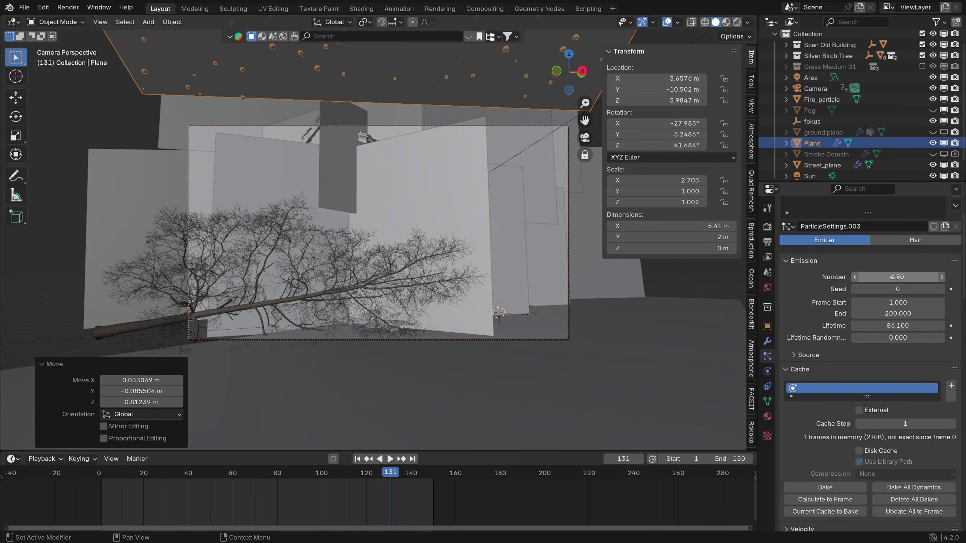
key(space)
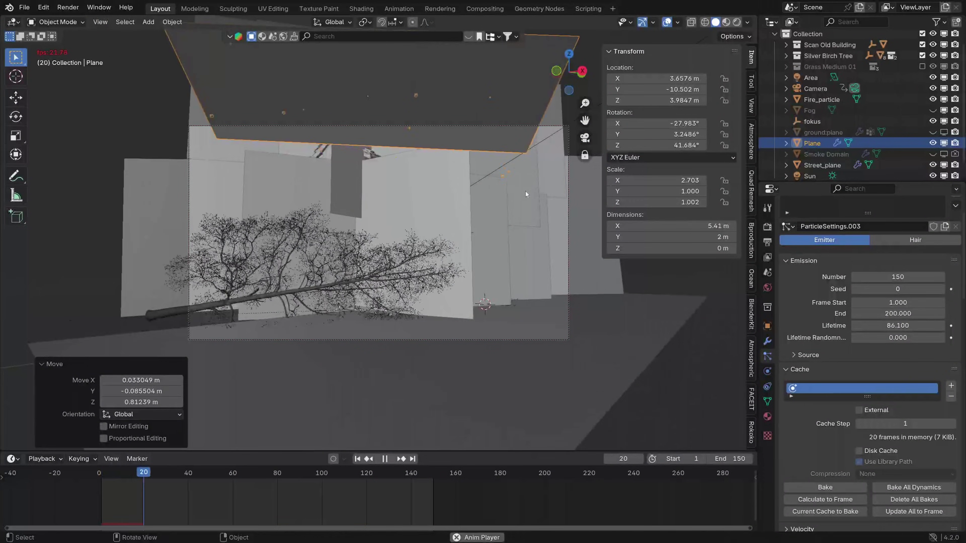
key(space)
scroll(883, 308, down, 3)
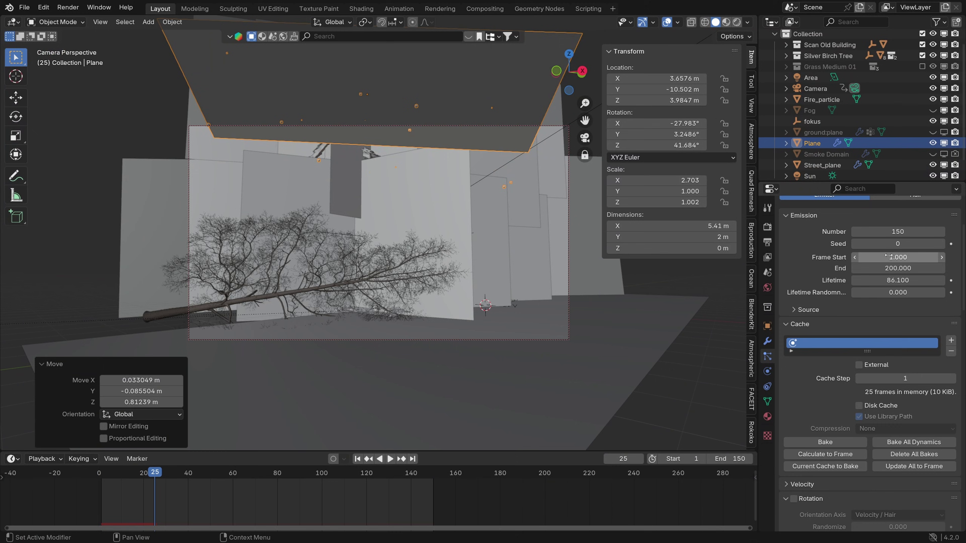
drag(897, 257, 836, 258)
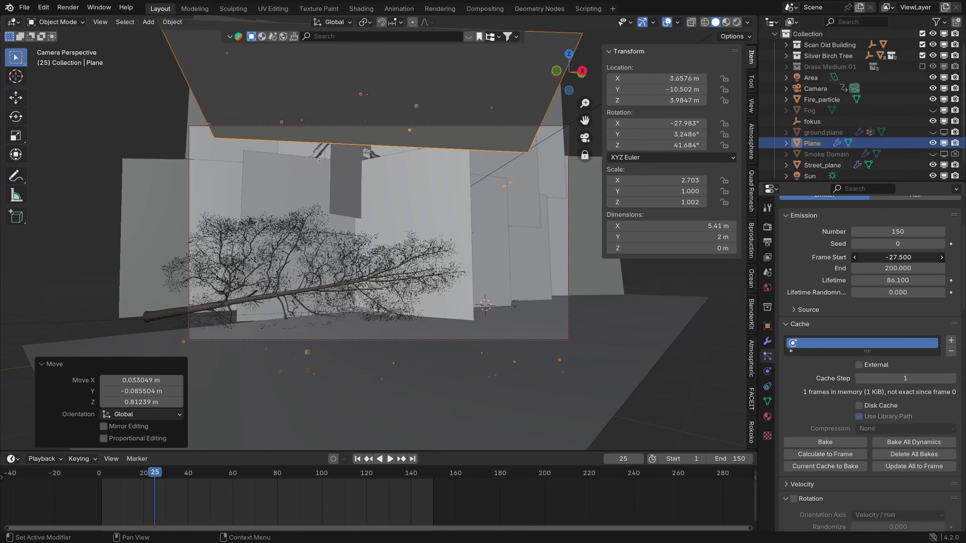
Step: Add a Turbulence force field and move it to about X -1.21 m, Y -11.83 m, Z 1.00 m
key(shift+a)
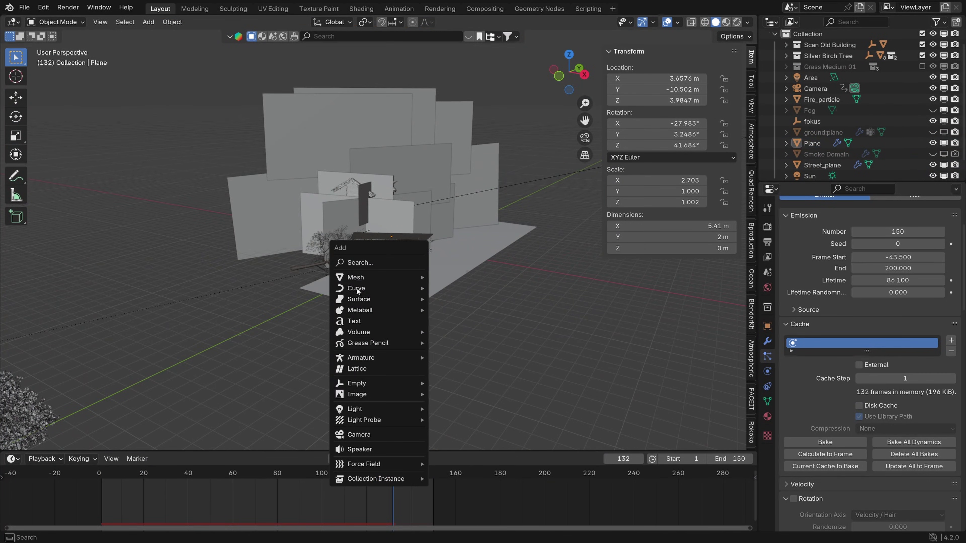
mouse_move(364, 401)
mouse_move(381, 463)
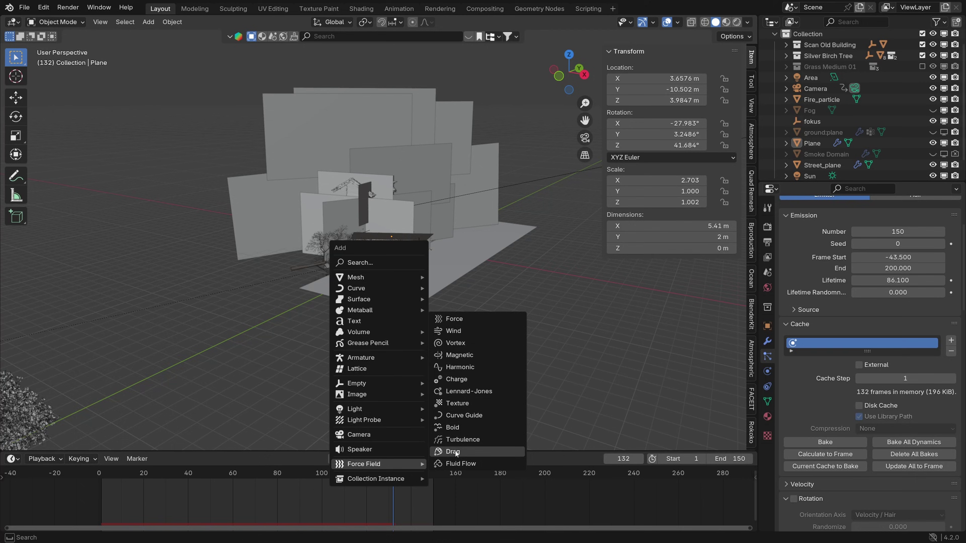
click(463, 441)
middle_drag(463, 388, 422, 243)
key(g)
click(343, 213)
Step: Move the turbulence field in front of the camera, to about X 4.15 m, Y -10.83 m, Z 2.25 m, and save the file
middle_drag(343, 213, 410, 211)
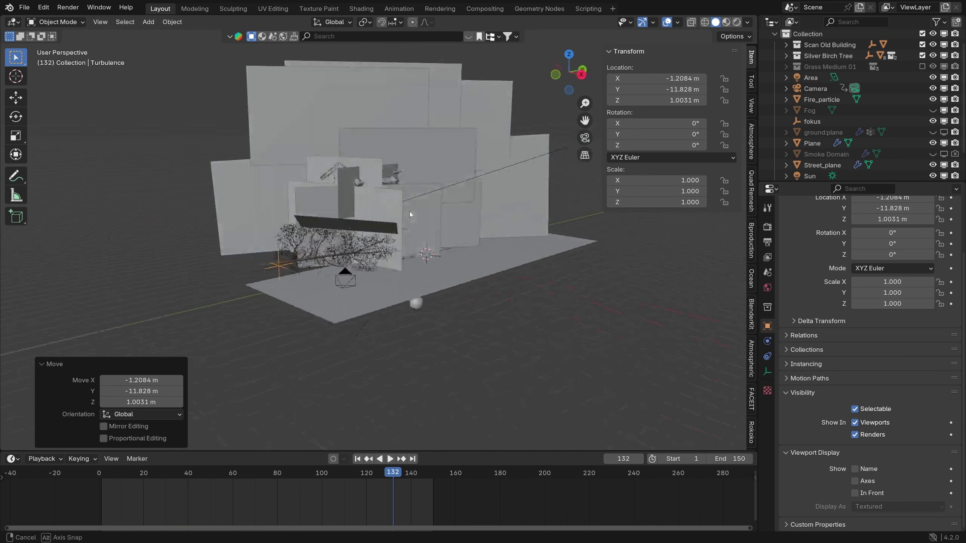
key(g)
click(558, 179)
middle_drag(560, 179, 479, 200)
key(g)
click(481, 201)
key(KP_0)
key(ctrl+s)
Step: Lower the turbulence field to about Z 1.90 m and adjust its strength while the animation plays
key(space)
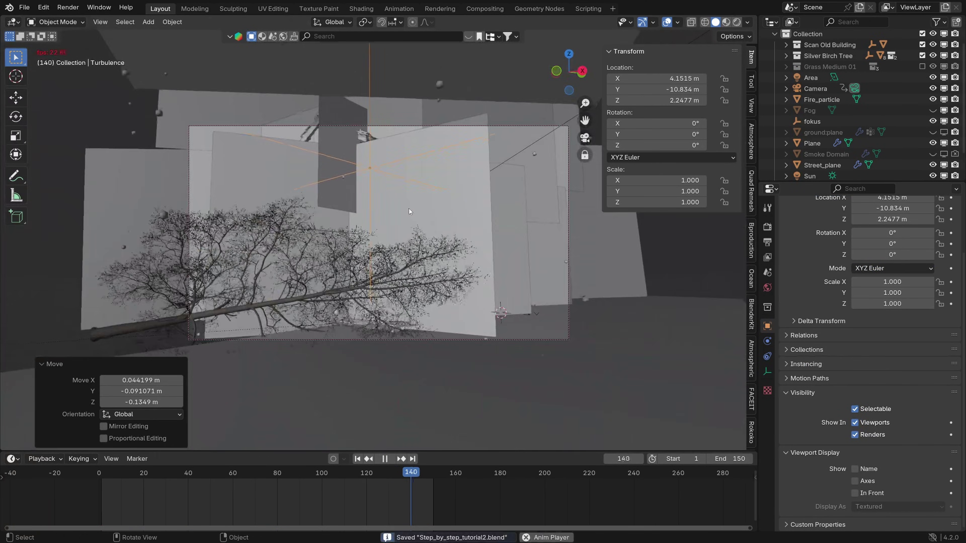
key(space)
key(g)
click(583, 319)
key(space)
click(768, 341)
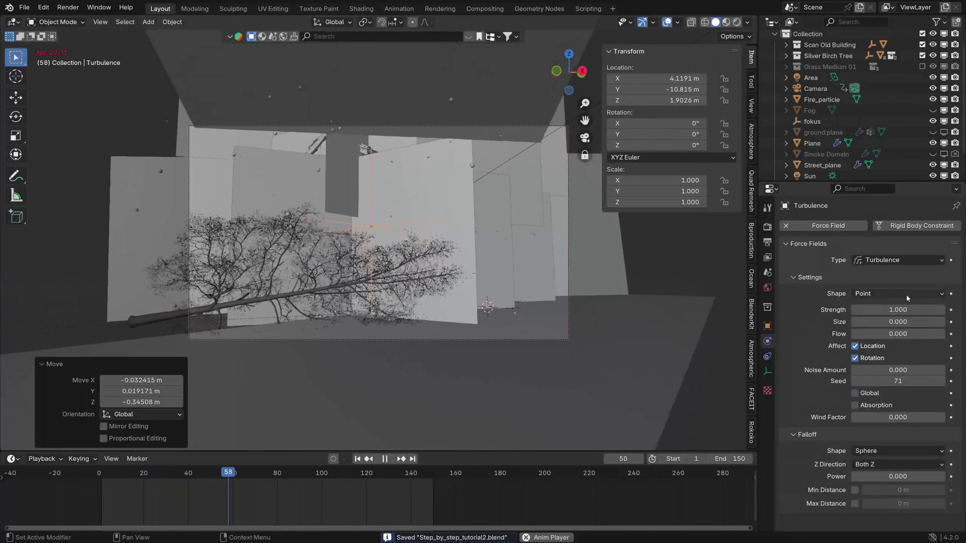
drag(891, 312, 837, 312)
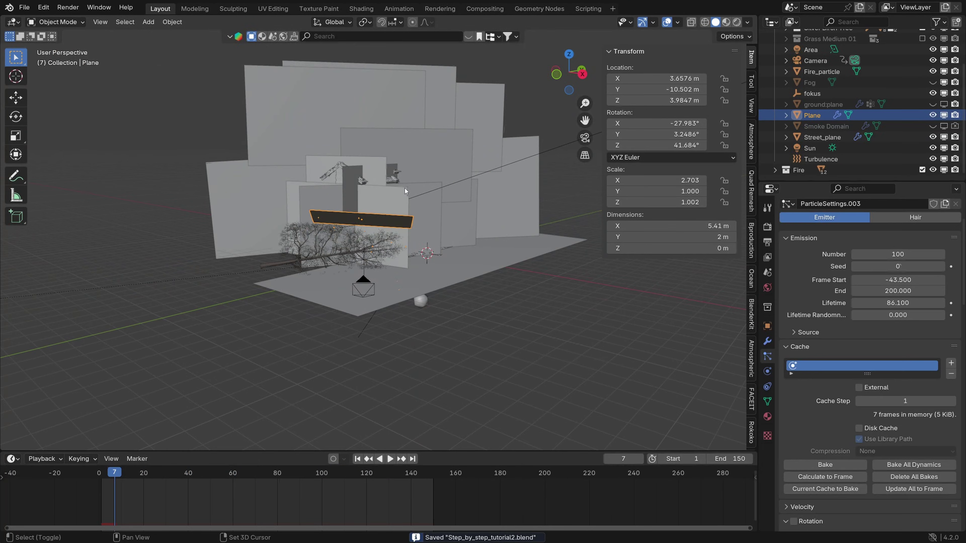
Step: Duplicate the emitter plane to about X 0.51 m, Y -13.70 m, Z 2.85 m and rotate the copy by about -75.8° in the view
key(shift+d)
click(317, 210)
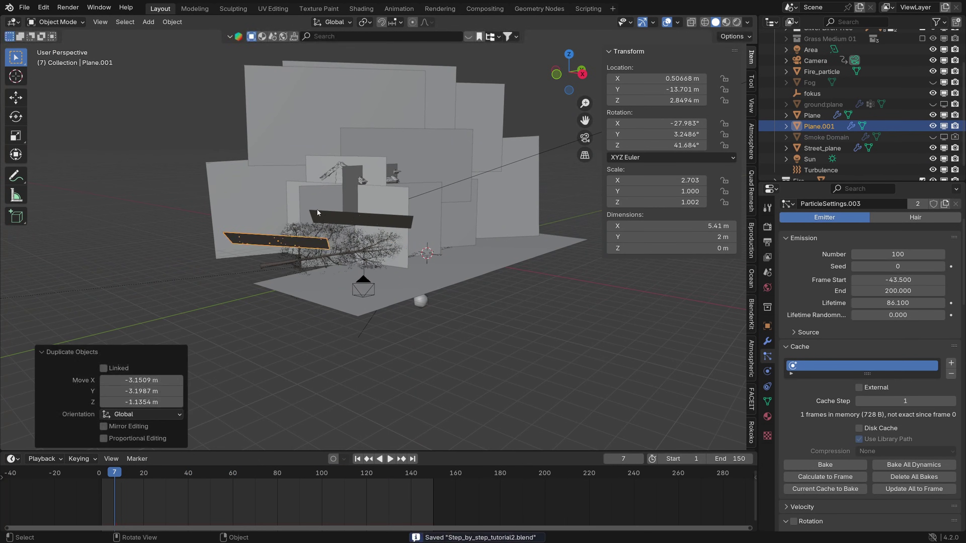
key(r)
click(338, 167)
middle_drag(338, 167, 297, 166)
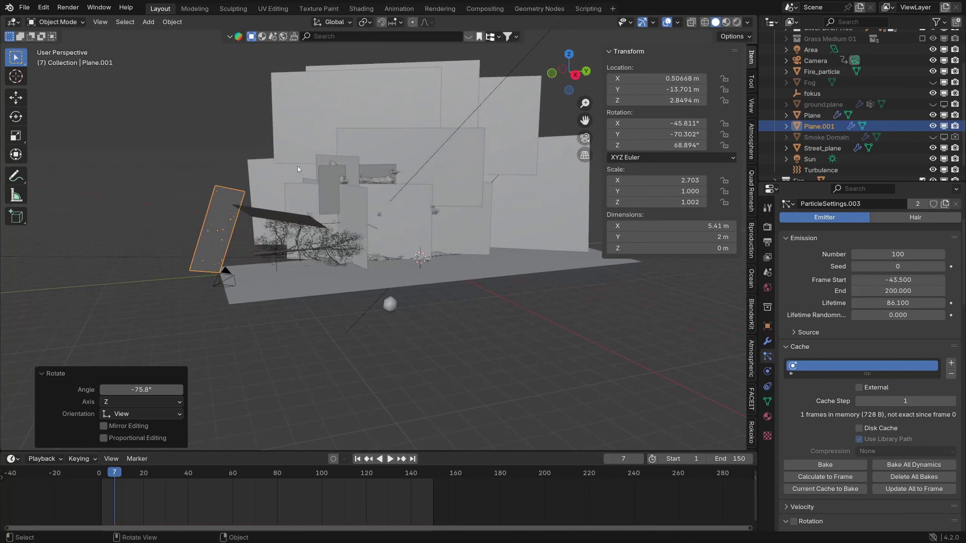
Step: Move the duplicated emitter plane to about X 0.56 m, Y -13.60 m, Z 2.78 m and give it its own particle settings
key(g)
click(300, 170)
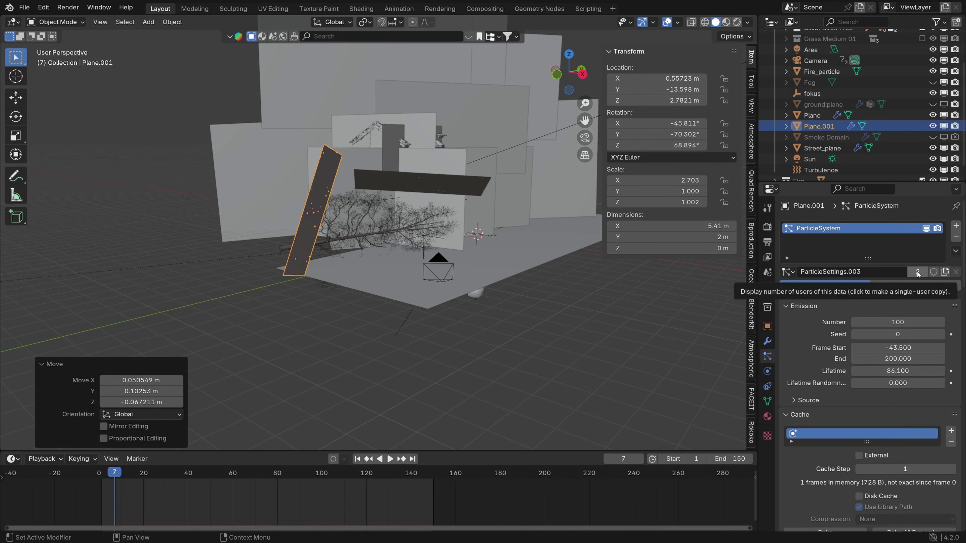
click(945, 272)
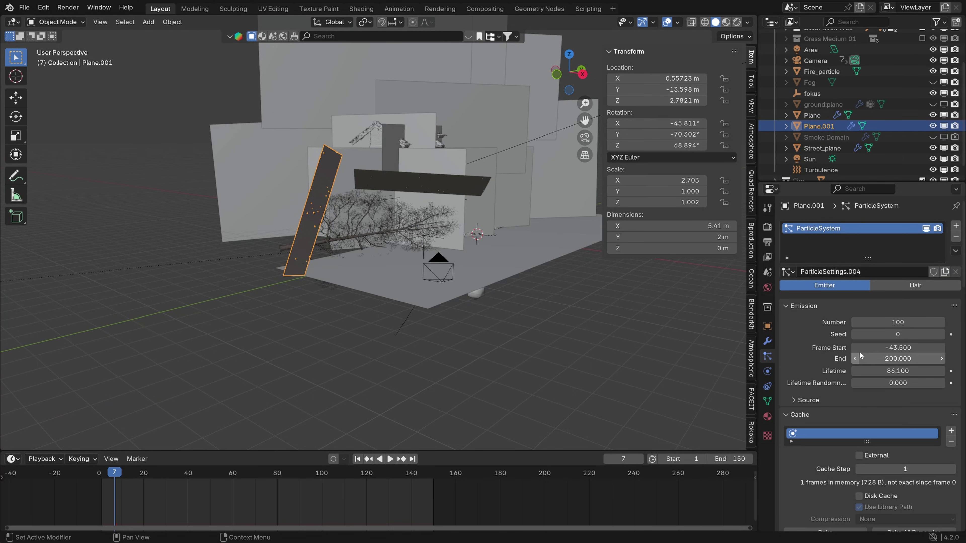
Step: Set the duplicated emitter's particle number to 150 and save the file
mouse_move(897, 322)
mouse_down()
mouse_move(927, 322)
mouse_move(916, 322)
mouse_up()
key(ctrl+s)
scroll(497, 295, down, 5)
scroll(523, 343, up, 3)
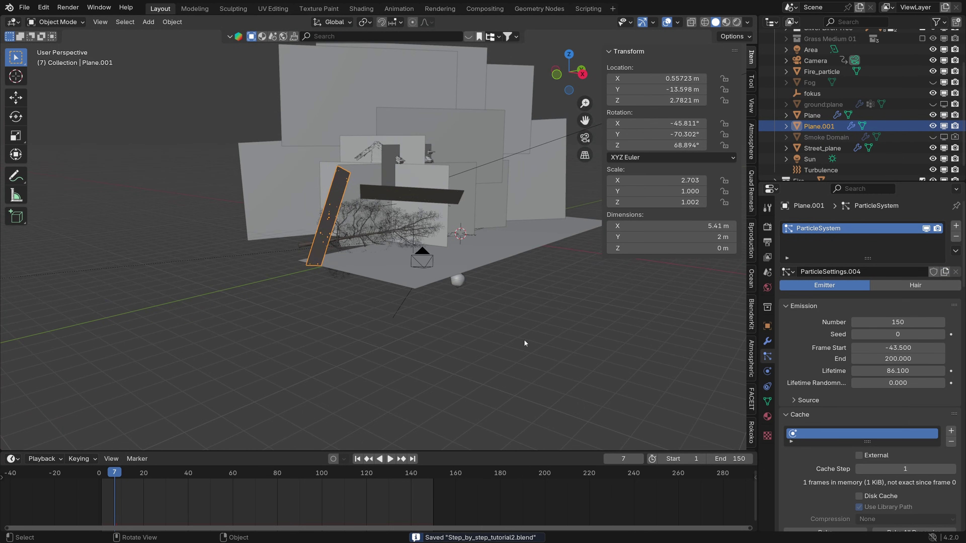
Step: Set the Wind field weight of the original emitter plane's particle system to 0
click(524, 343)
click(455, 185)
scroll(853, 379, down, 20)
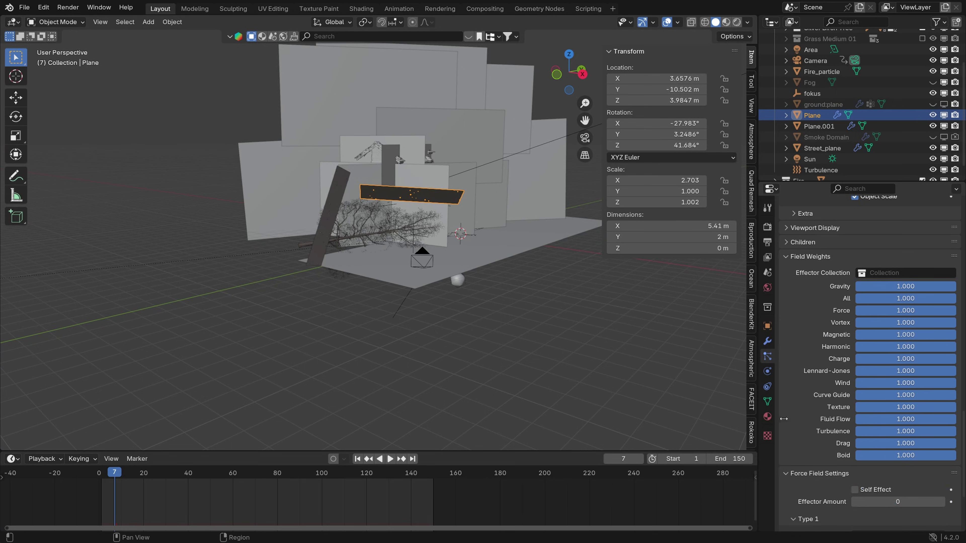
drag(923, 383, 857, 383)
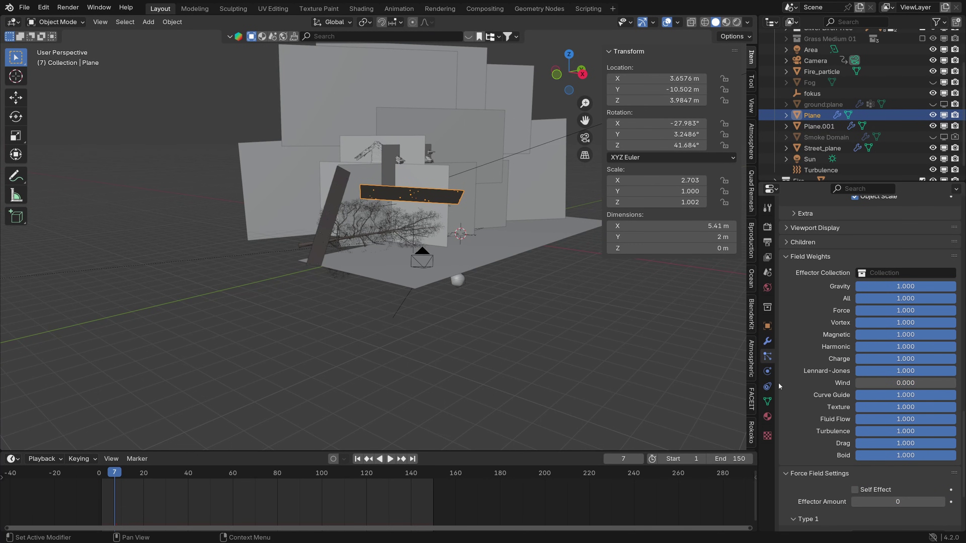
Step: Add a Wind force field, move it to about X -8.70 m, Y -7.70 m, Z 0.77 m and rotate it to about -93.9°, 36.8°, -61.1°
click(419, 322)
key(g)
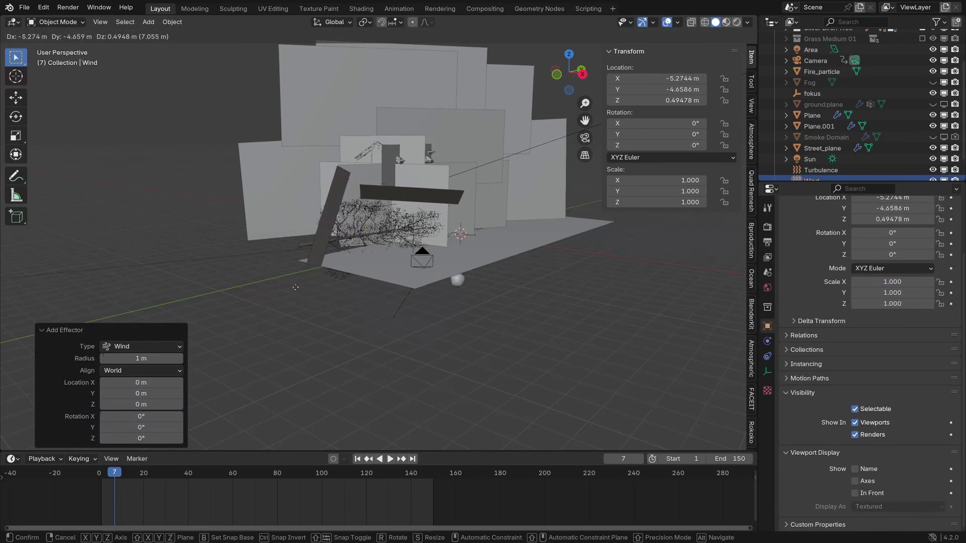
click(293, 285)
key(r)
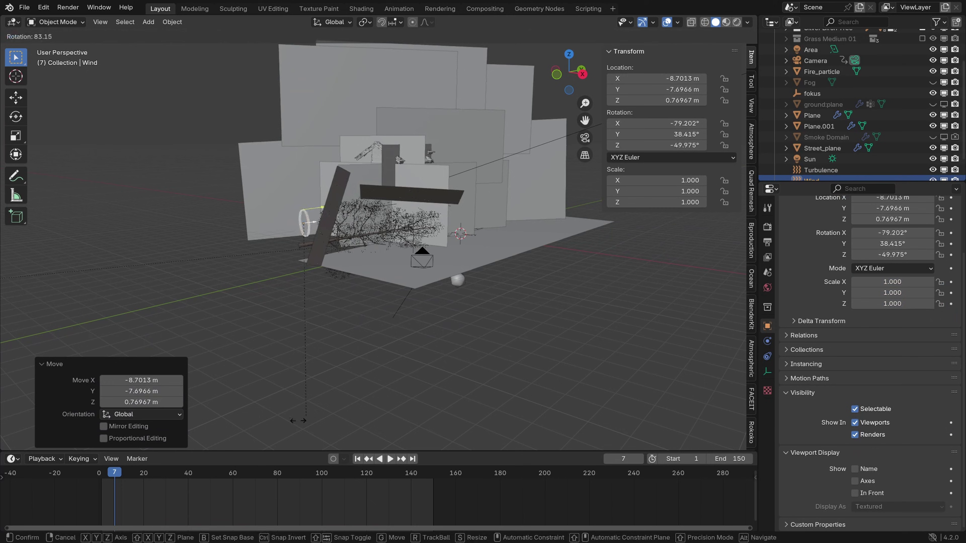
click(361, 322)
Step: Reposition the wind field to about X -2.62 m, Y -10.42 m, Z 1.51 m
key(g)
click(333, 317)
middle_drag(374, 304, 511, 288)
key(g)
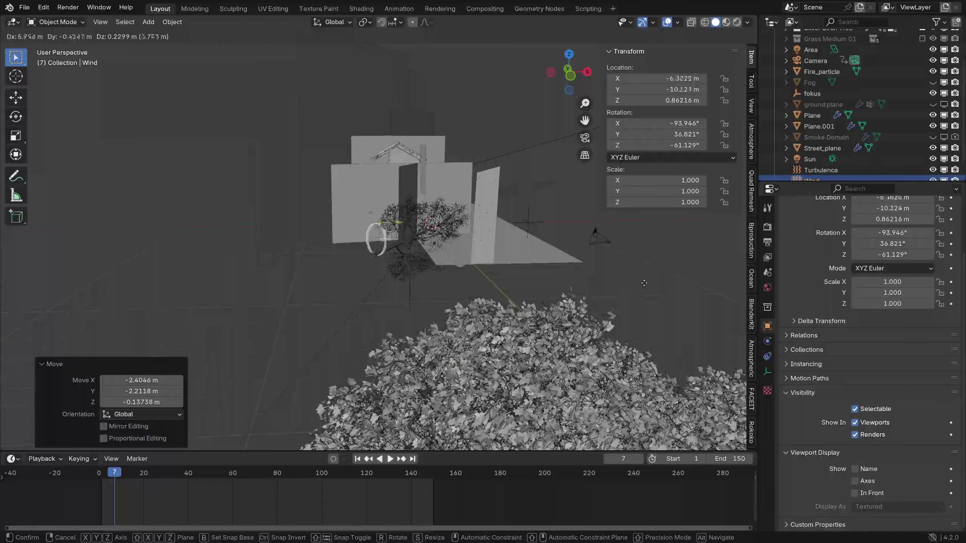
click(634, 282)
key(g)
click(534, 263)
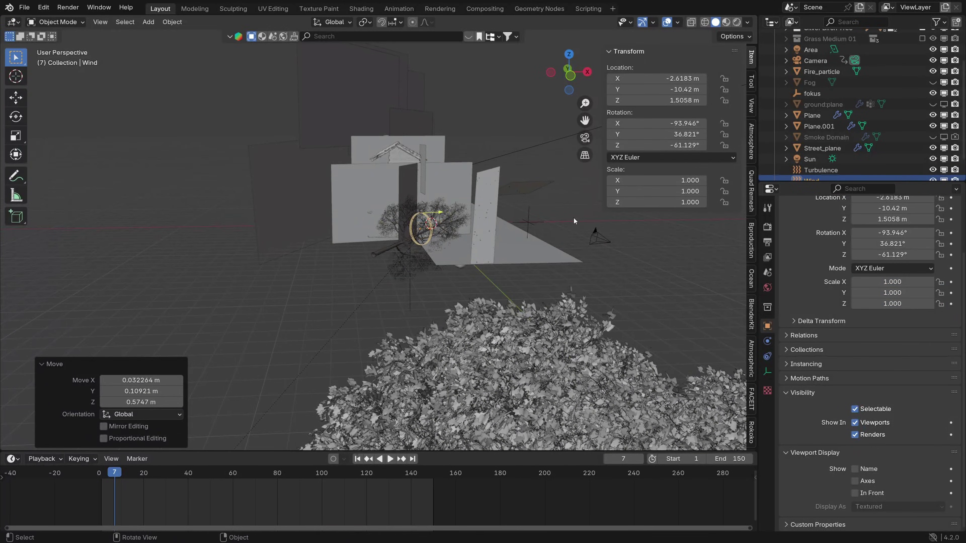
Step: Move the wind field beside the second emitter, to about X -3.48 m, Y -14.67 m, Z 1.86 m, and open its physics settings during playback
middle_drag(573, 218, 506, 224)
key(g)
click(377, 240)
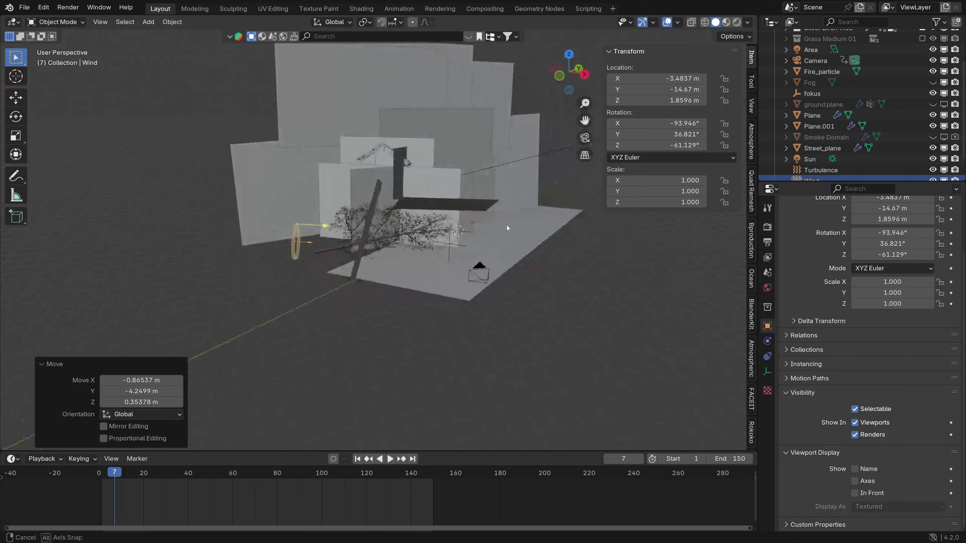
key(space)
click(767, 341)
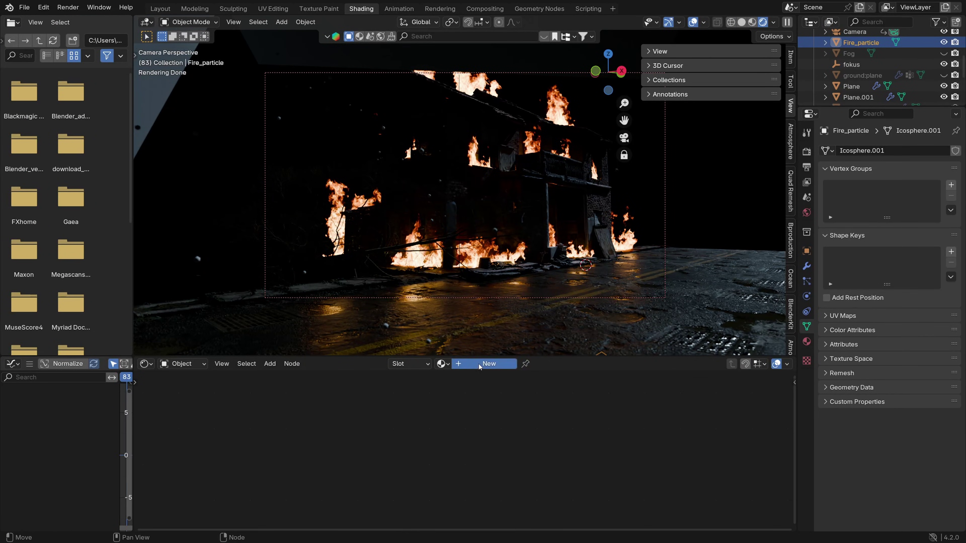
Step: Create a new material for Fire_particle and replace its Principled BSDF with an Emission shader connected to the Surface output
click(479, 366)
scroll(563, 445, up, 3)
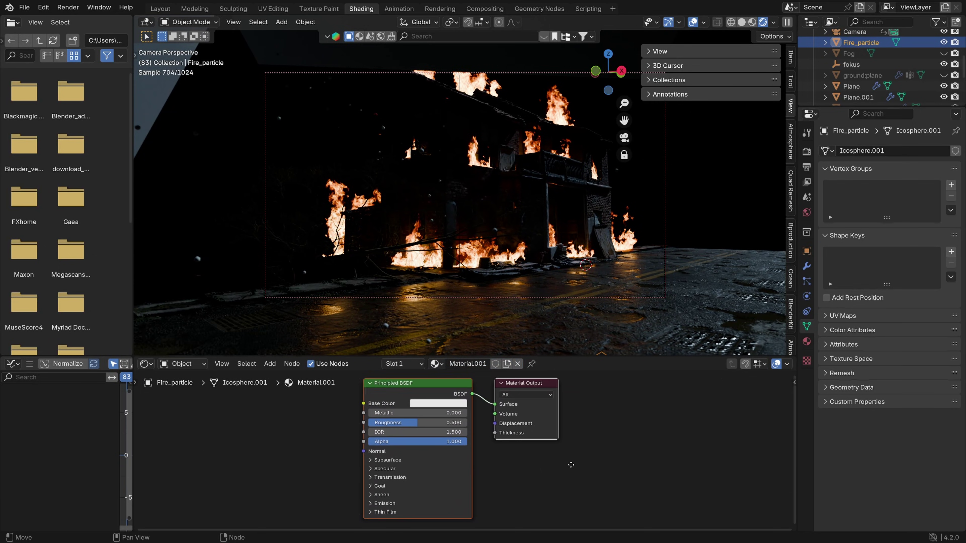
key(x)
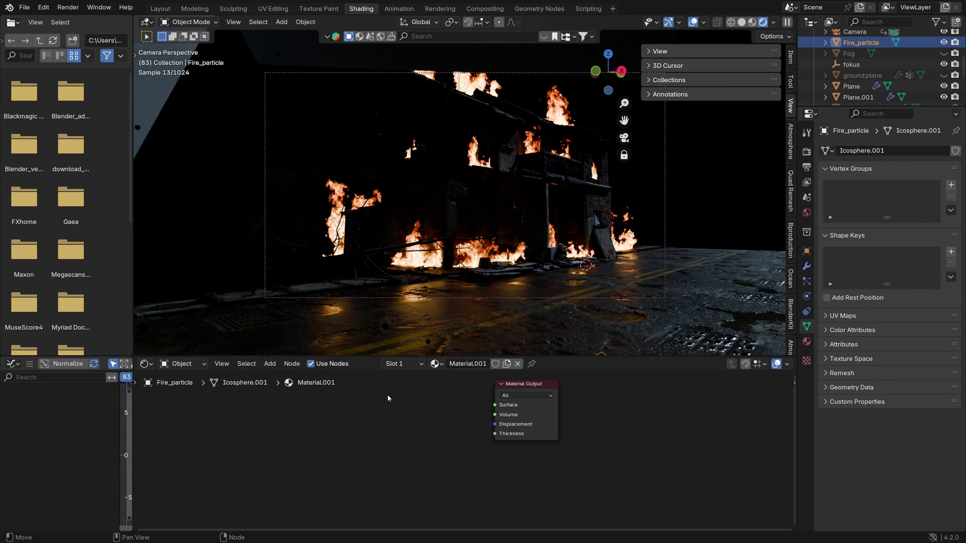
key(shift+a)
text(em)
key(Return)
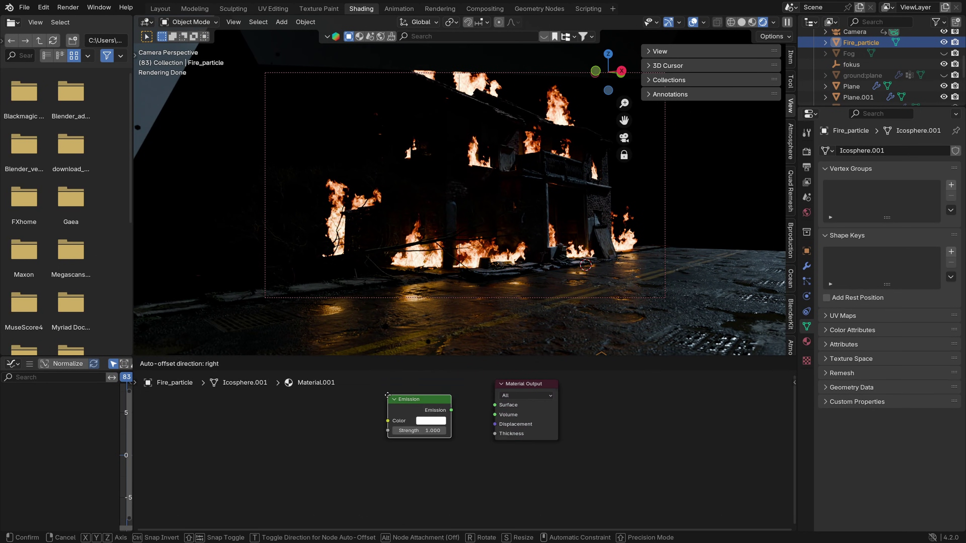
click(388, 398)
drag(479, 409, 494, 405)
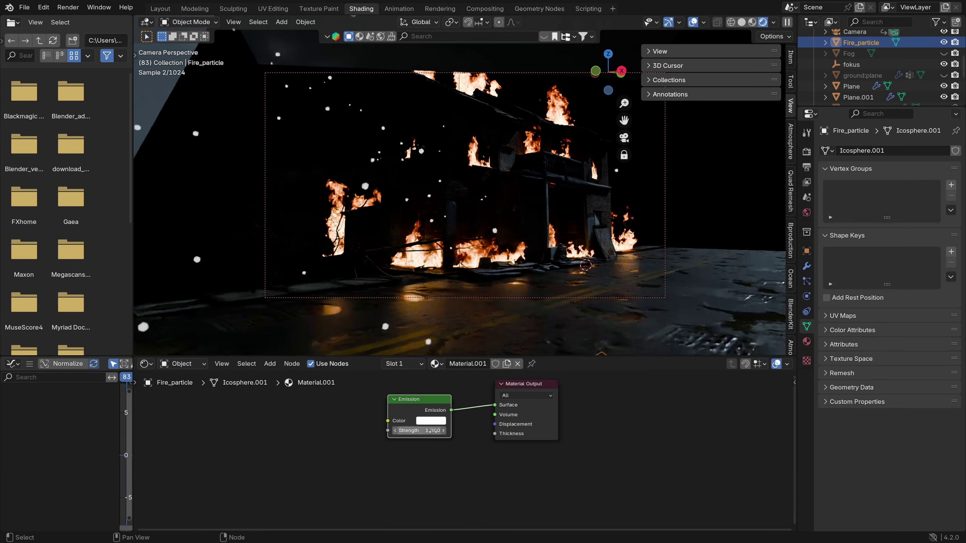
Step: Set the ember material's emission strength to about 16.8 and its color to orange with about 0.95 saturation
drag(420, 430, 479, 431)
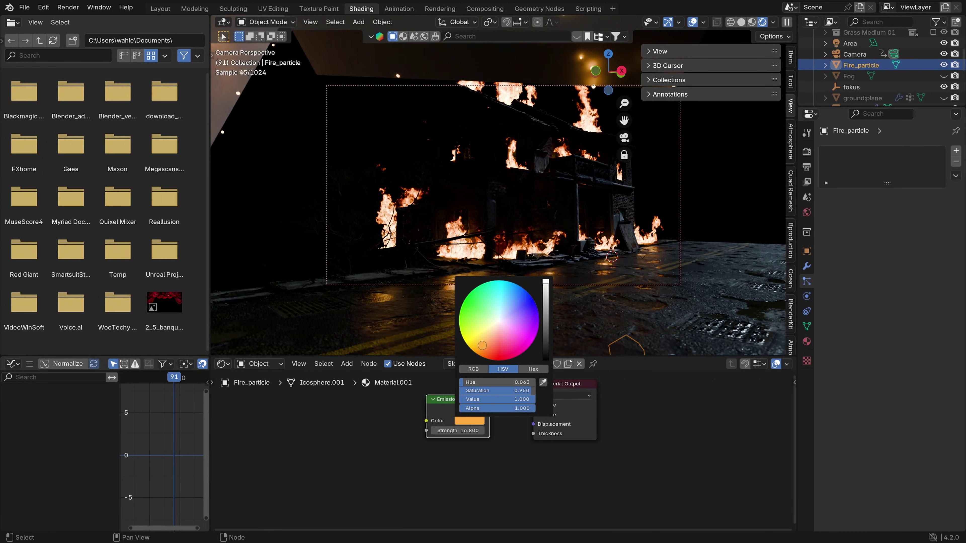
drag(481, 345, 482, 346)
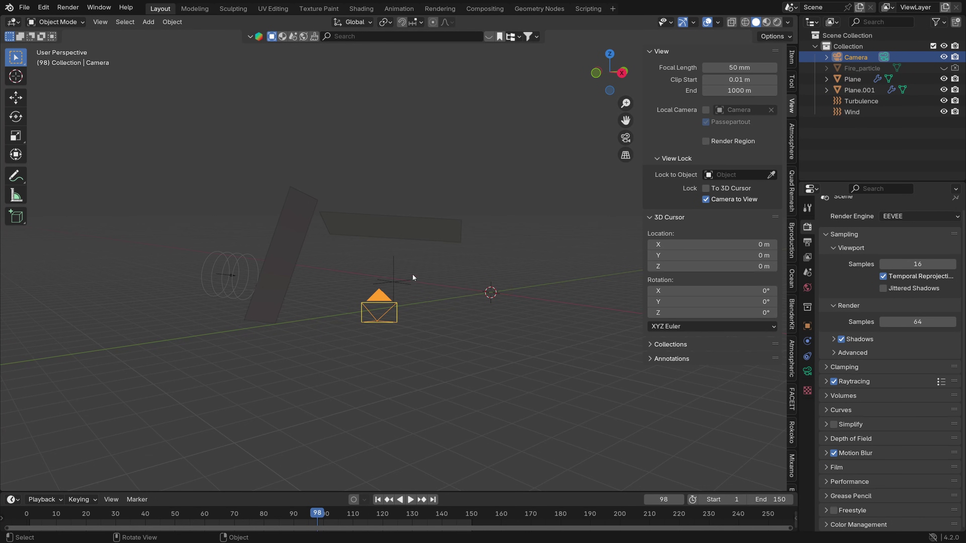
Step: Check the ember scene's parts by selecting the two emitter planes, the wind field, the turbulence field and the camera in turn
click(361, 233)
click(279, 217)
click(232, 268)
click(389, 284)
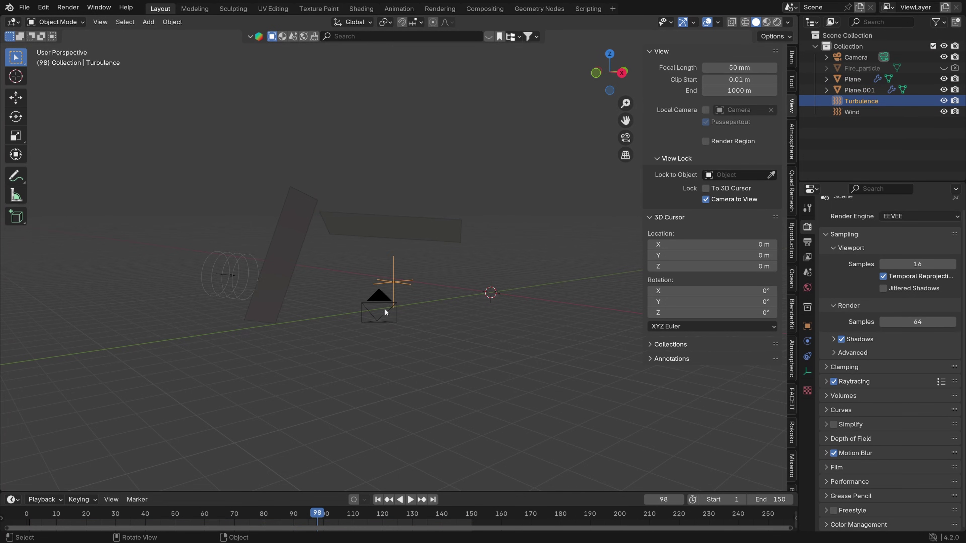
click(385, 312)
Step: View the embers through the camera in rendered shading and render the animation
key(KP_0)
key(shift+z)
click(67, 7)
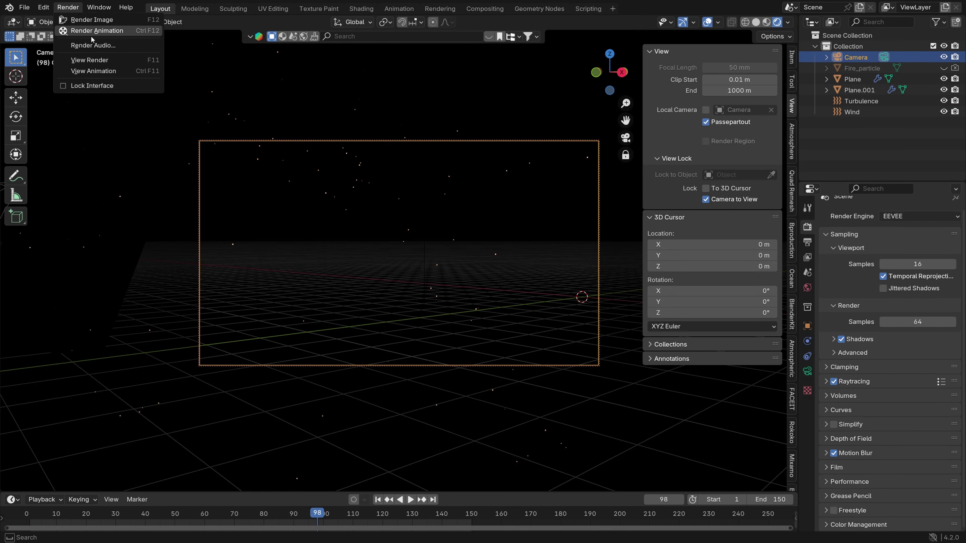
click(91, 32)
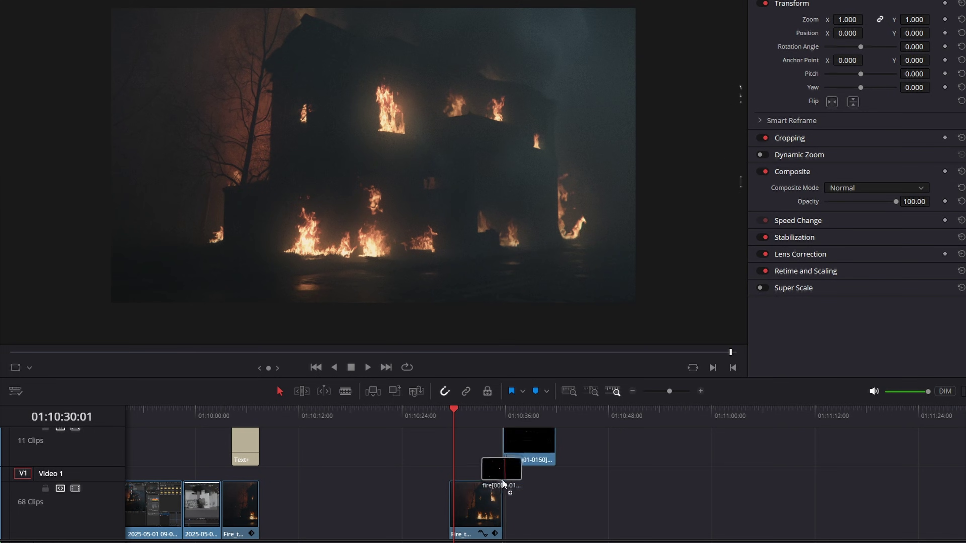
Step: In DaVinci Resolve, place the fire[0001-0150] clip directly above the burning house clip, set its composite mode to Add and play the result
drag(502, 475, 450, 453)
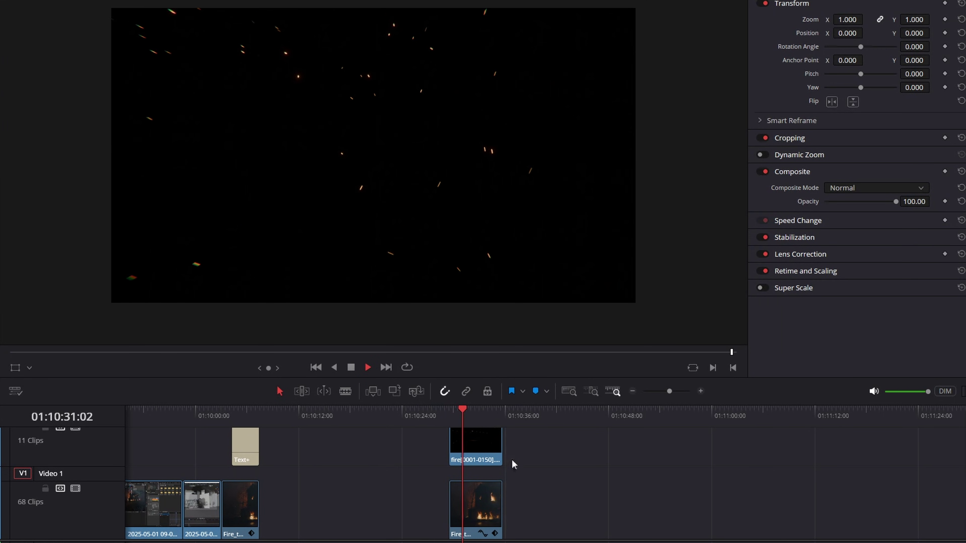
click(839, 188)
click(838, 218)
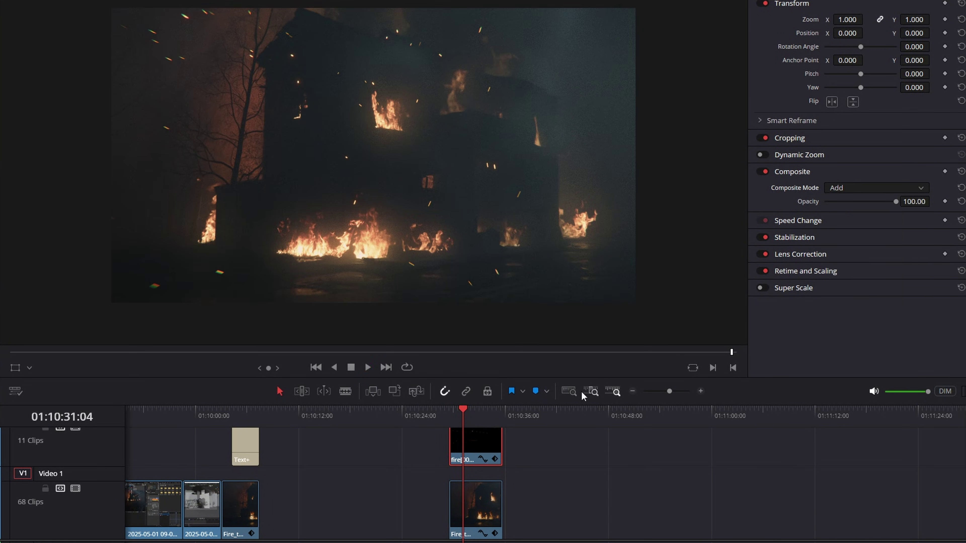
key(space)
middle_drag(618, 498, 508, 497)
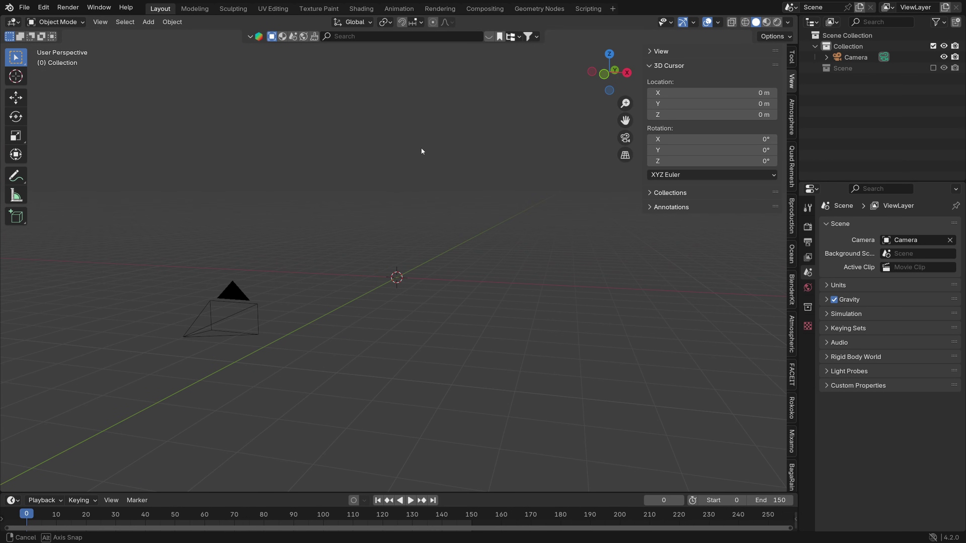
Step: Switch to Blender and add a point light at the origin with an orange color and 500 W power
key(shift+a)
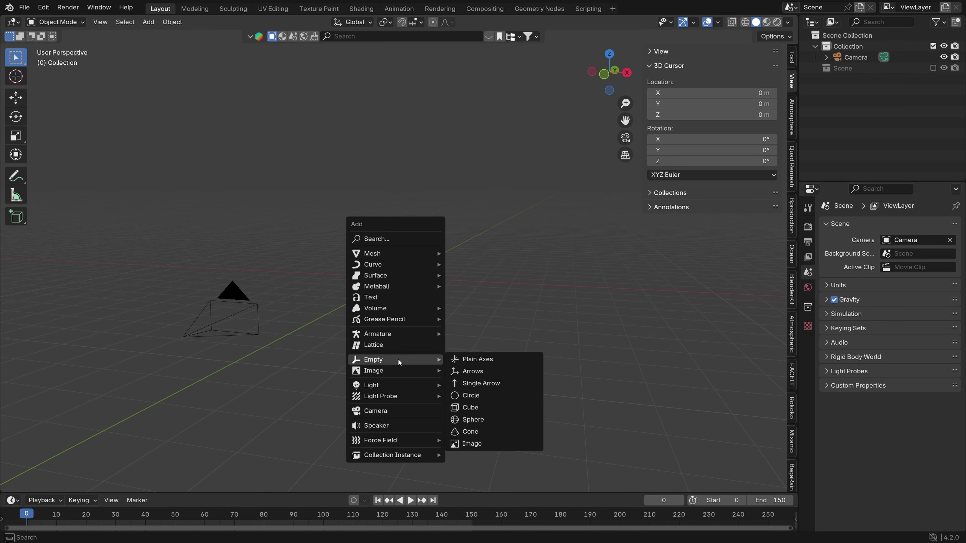
mouse_move(418, 385)
click(471, 385)
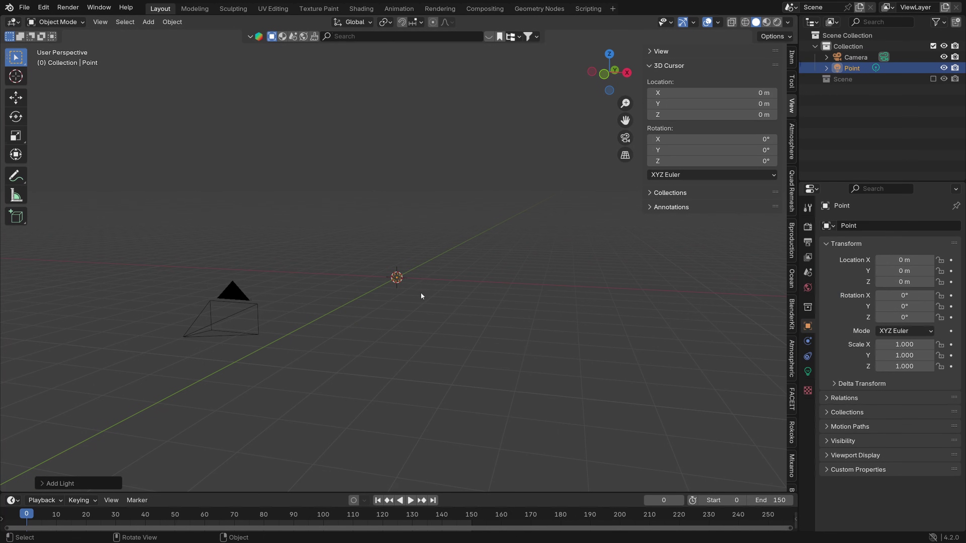
click(807, 371)
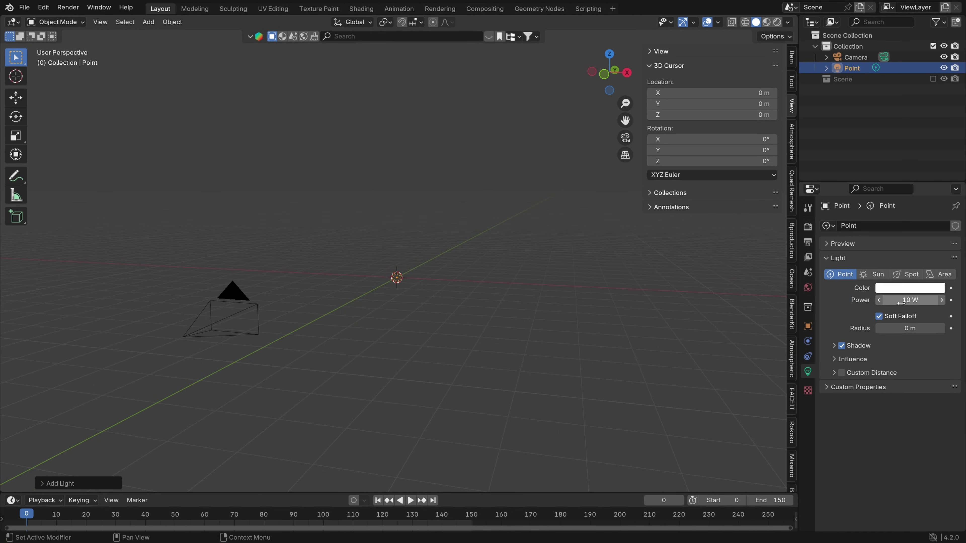
click(910, 288)
click(855, 204)
Step: Duplicate the orange point light and spread the two lights to opposite sides of the camera frame
key(shift+d)
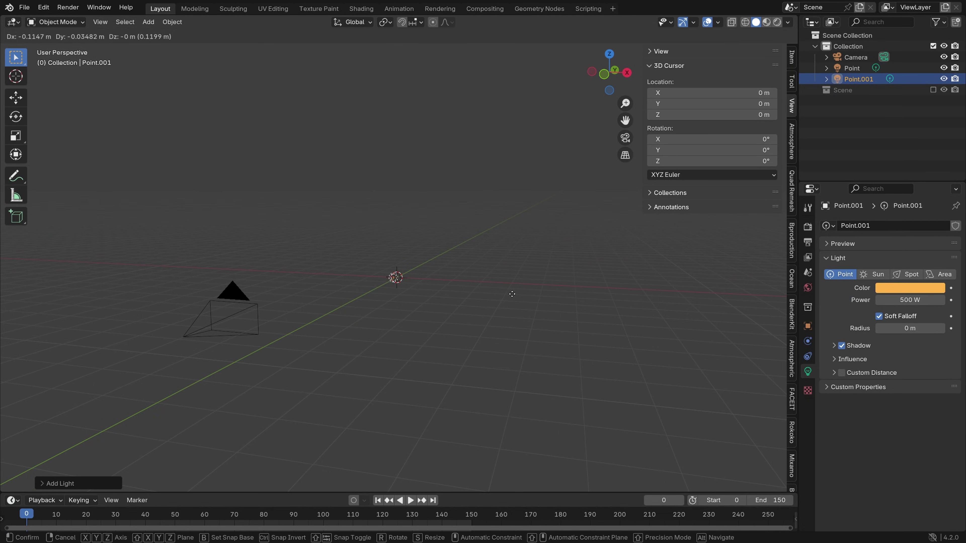
click(421, 289)
click(394, 281)
key(g)
click(500, 272)
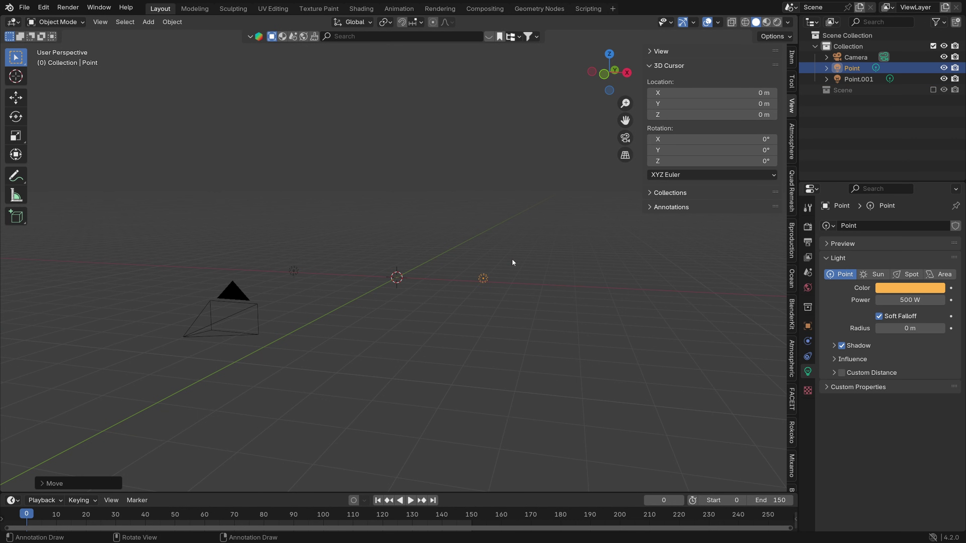
middle_drag(513, 264, 586, 252)
key(g)
click(606, 248)
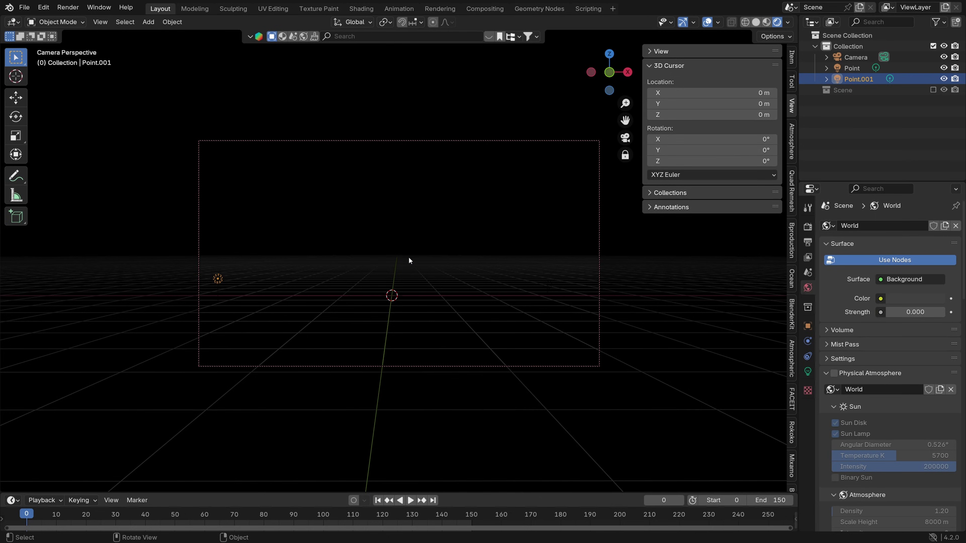
Step: Add a cube and scale it up to enclose the camera and both point lights
key(shift+a)
mouse_move(408, 261)
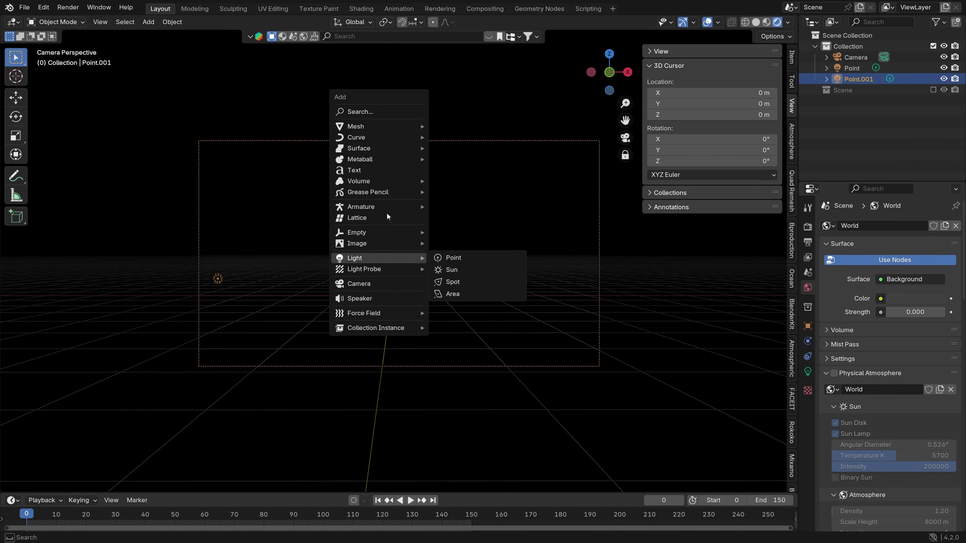
mouse_move(406, 127)
click(460, 139)
key(s)
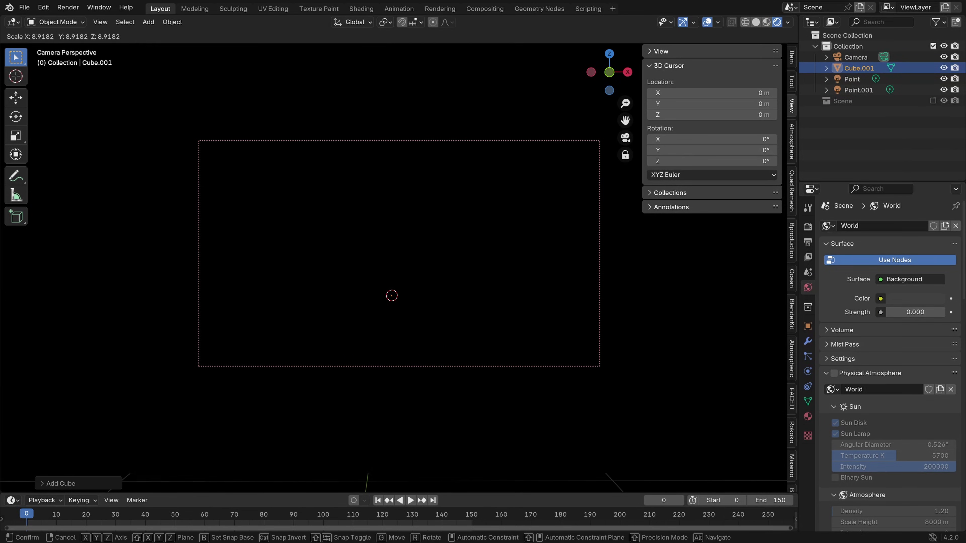
click(486, 182)
key(s)
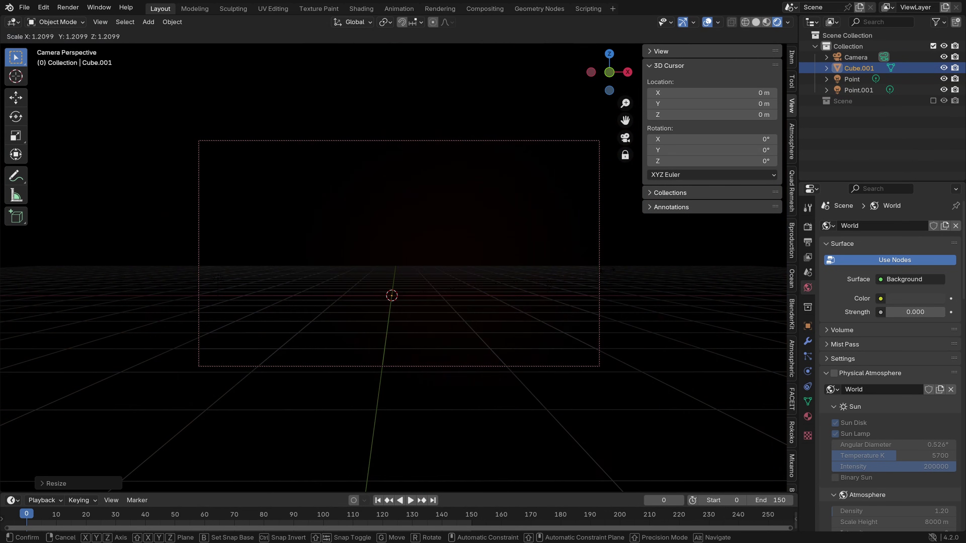
click(451, 262)
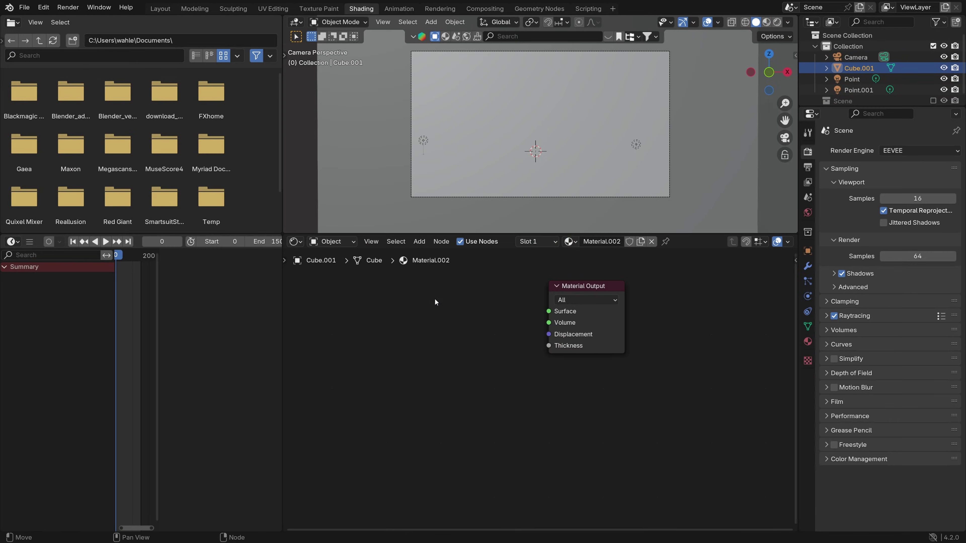
Step: Add a Principled Volume shader to the cube's material and connect it to the Volume output
key(shift+a)
click(435, 299)
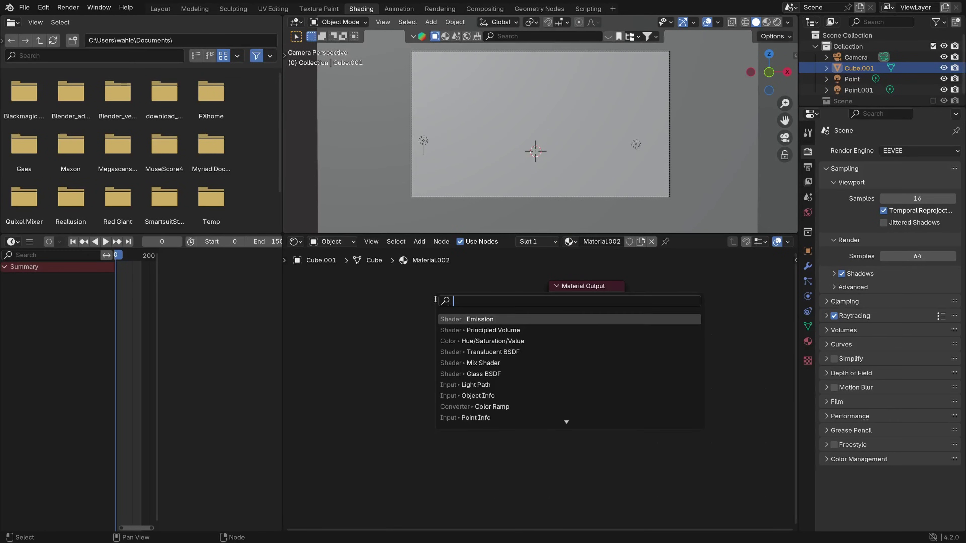
click(493, 329)
click(420, 330)
drag(491, 302, 546, 324)
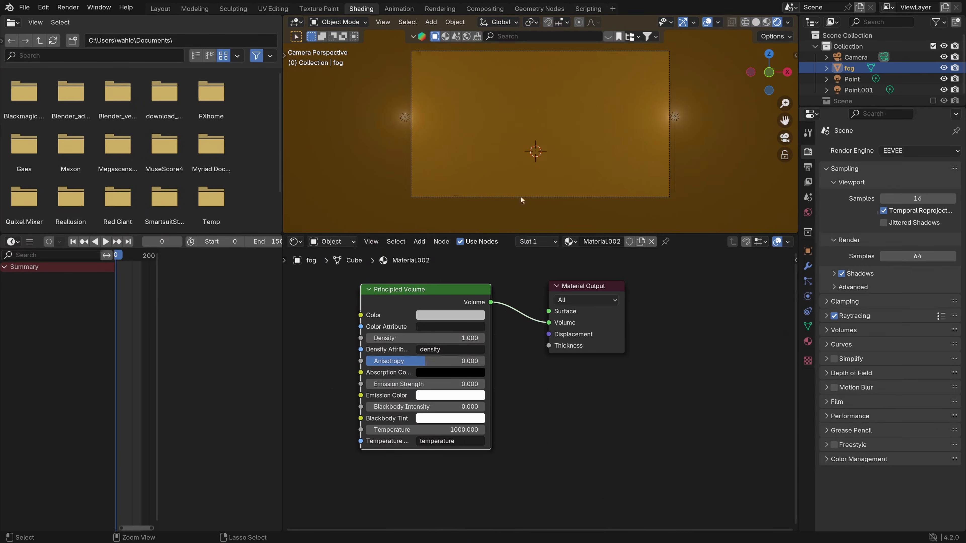
Step: Save the file and set the fog's Principled Volume density to 0.2, fine-tuning it slightly lower
key(ctrl+s)
click(455, 338)
text(0.2)
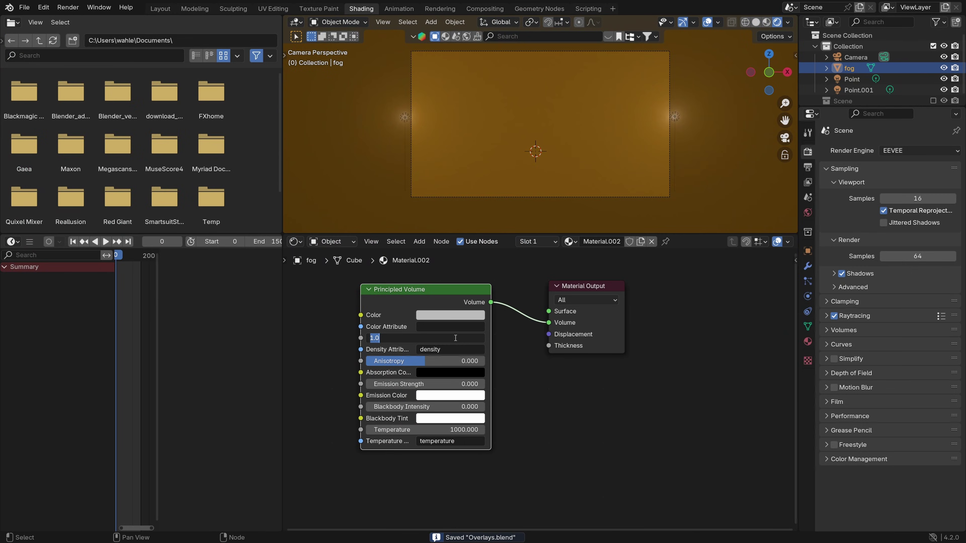
key(Return)
drag(454, 337, 448, 337)
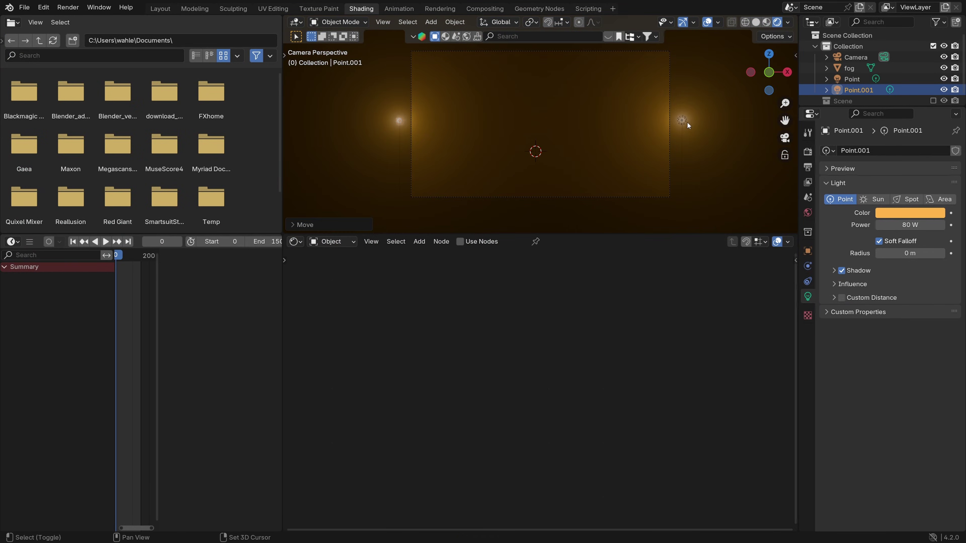
Step: Keyframe the power of the point lights and add a Noise modifier to the Point.001 power curve
shift+click(685, 120)
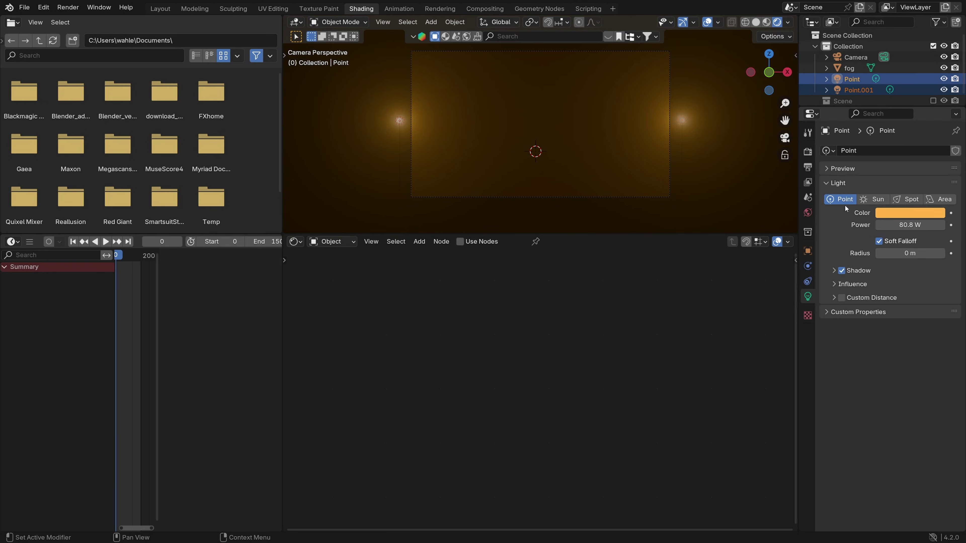
key(i)
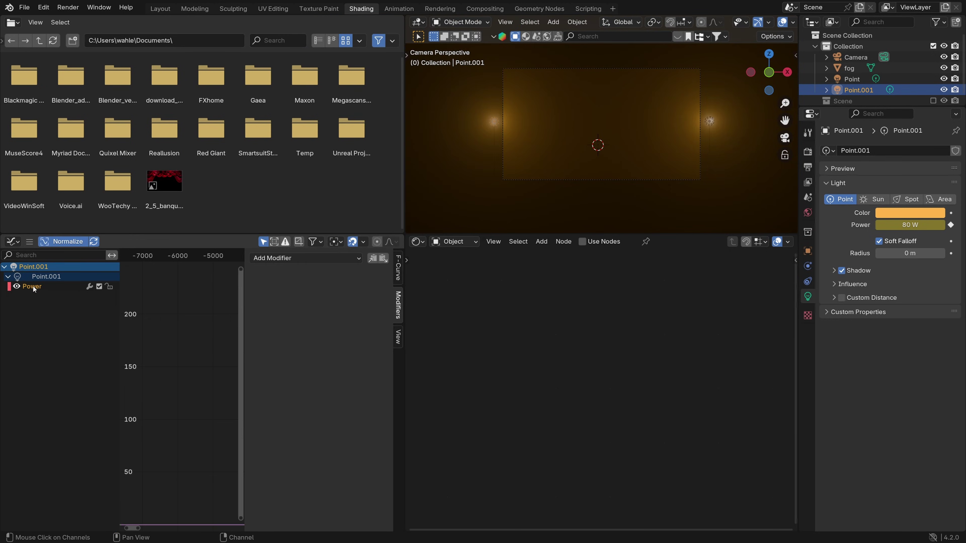
click(282, 258)
click(289, 320)
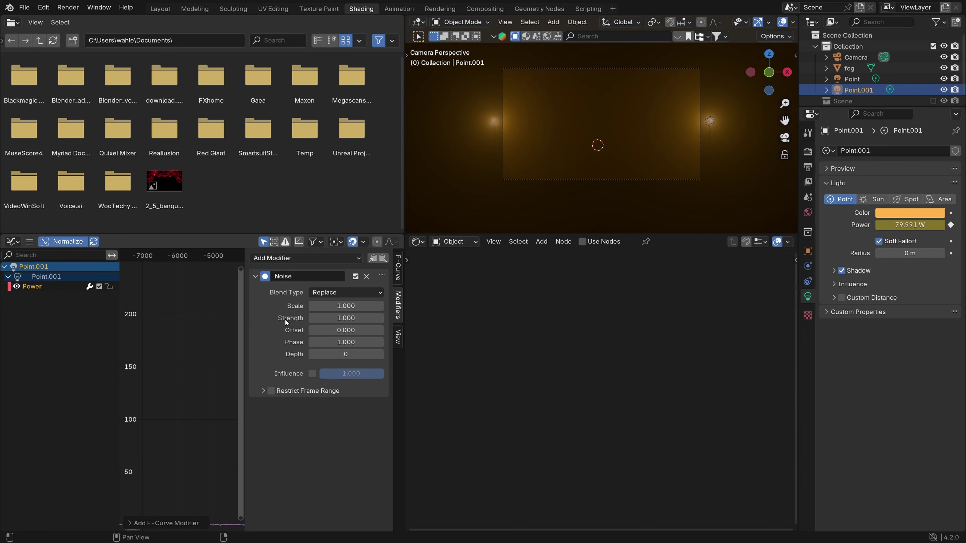
Step: Set the light's Noise modifier scale to 10, raise its strength, and play the flicker
click(350, 306)
text(10)
key(Return)
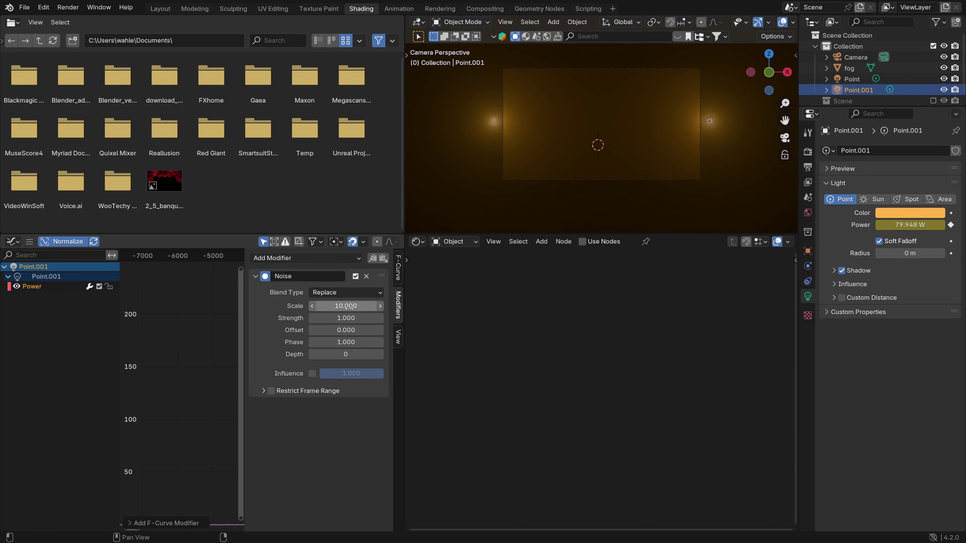
drag(345, 319, 348, 319)
key(space)
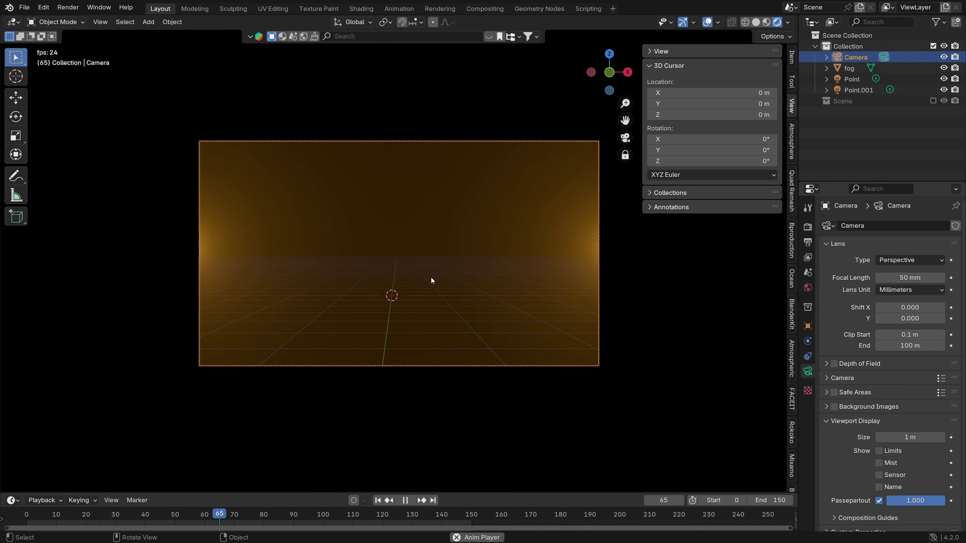
key(Escape)
Step: Add Composite Shot 1-00;00;01;16.png as an image plane and feed its color into the emission at strength 52.4
key(shift+a)
mouse_move(394, 270)
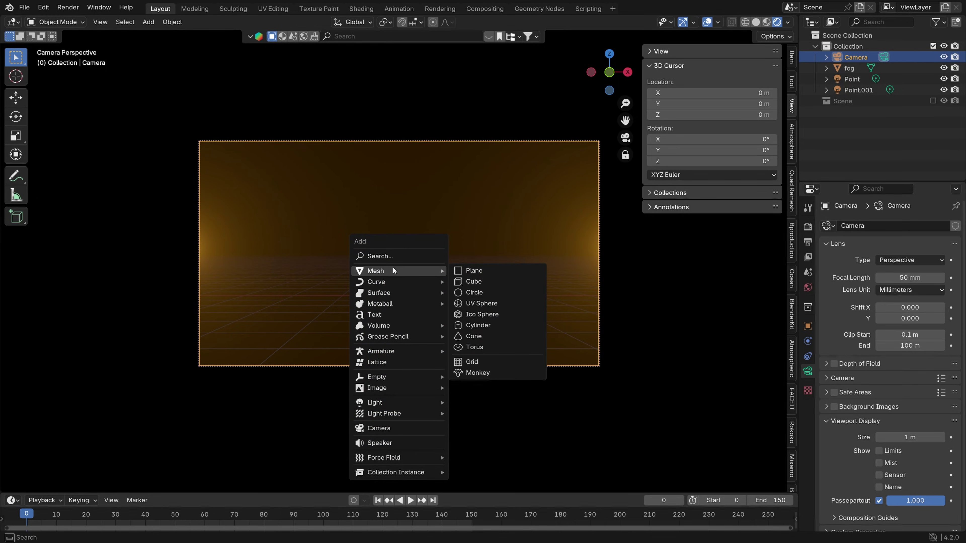
mouse_move(379, 388)
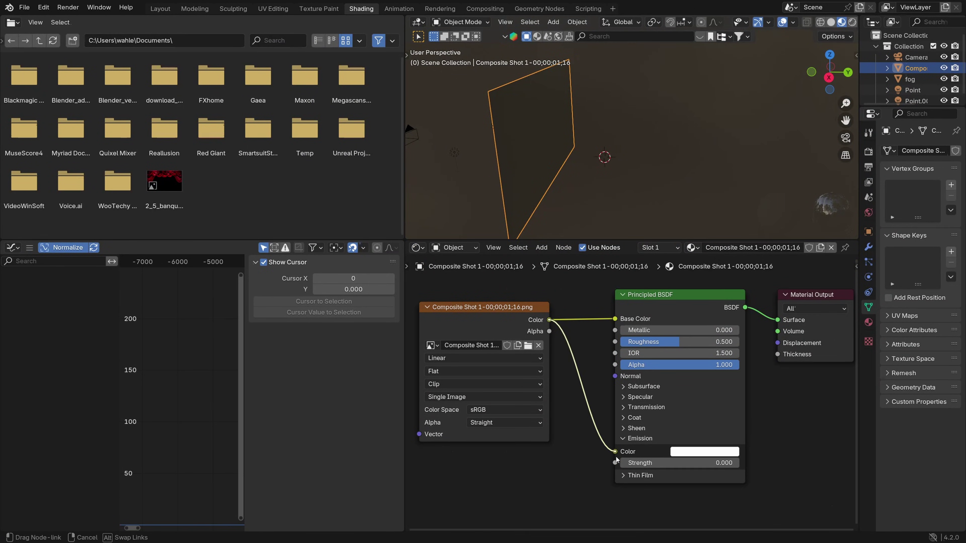
drag(614, 451, 615, 452)
drag(677, 463, 714, 463)
Step: Move and scale the image plane in camera view until its bokeh picture fills the whole frame
key(KP_0)
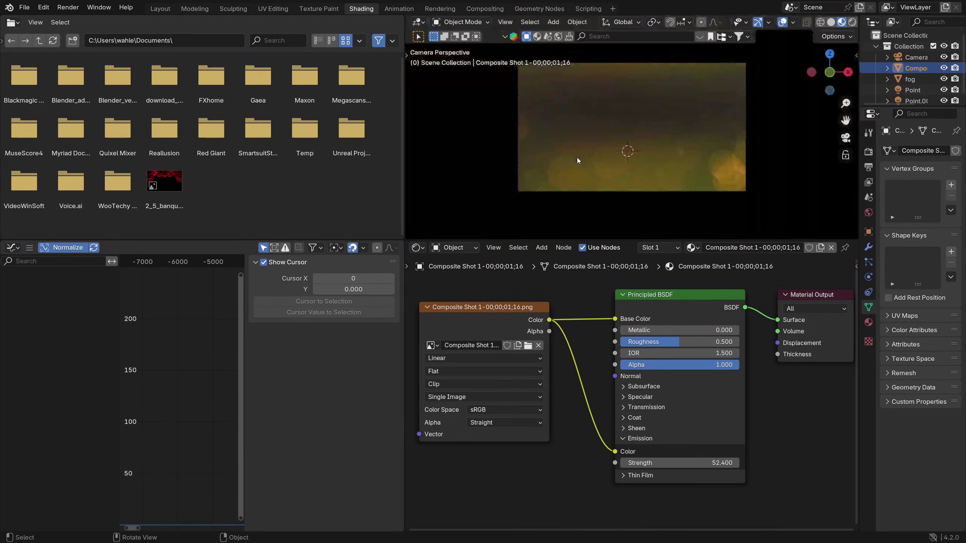
key(g)
click(595, 204)
key(s)
click(581, 198)
key(g)
click(701, 131)
key(s)
click(724, 153)
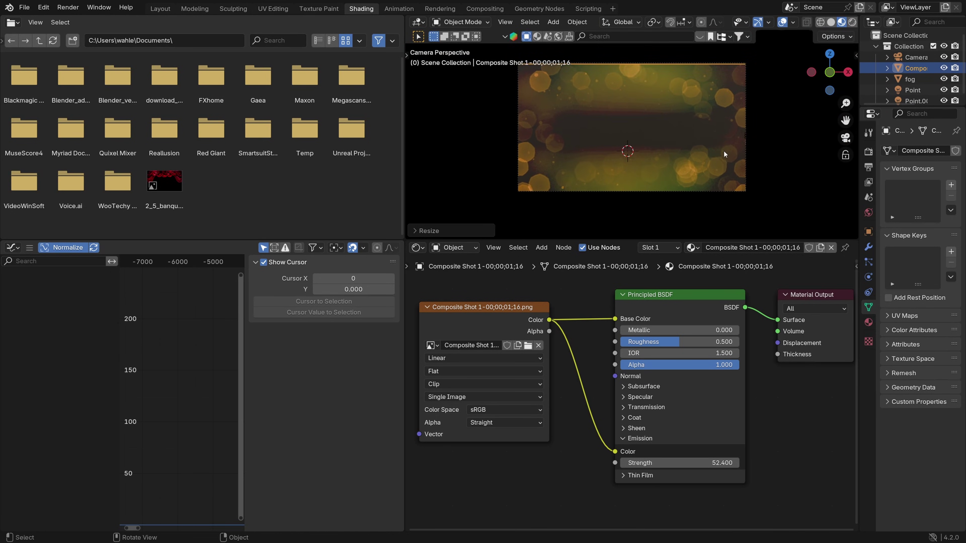
key(g)
click(723, 147)
Step: Lower the image plane's emission strength to 3.5 and keyframe it
drag(713, 463, 681, 462)
key(i)
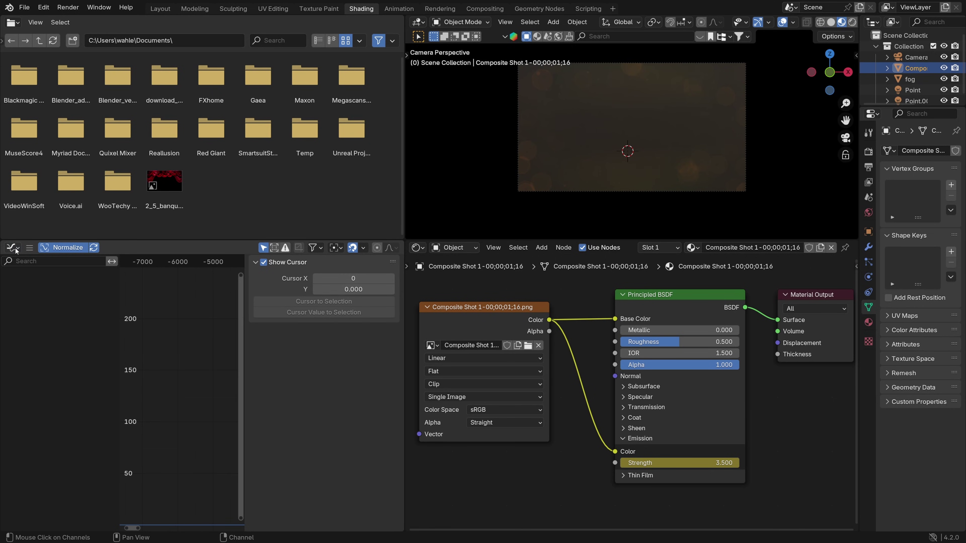
Step: Add a Noise modifier to the emission strength curve with scale 10 and strength 3.7, checking the flicker in playback
drag(248, 288, 280, 271)
click(315, 248)
click(398, 314)
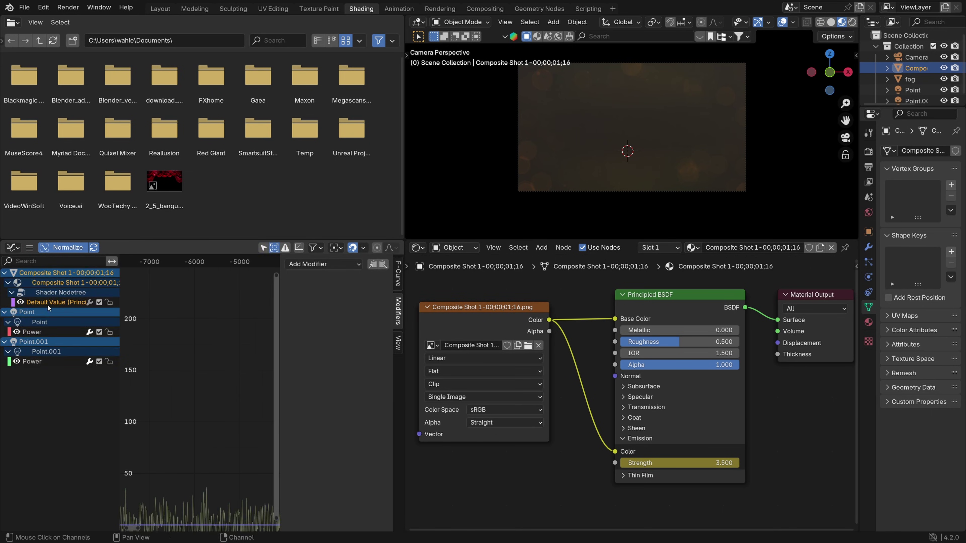
click(323, 264)
click(304, 324)
key(space)
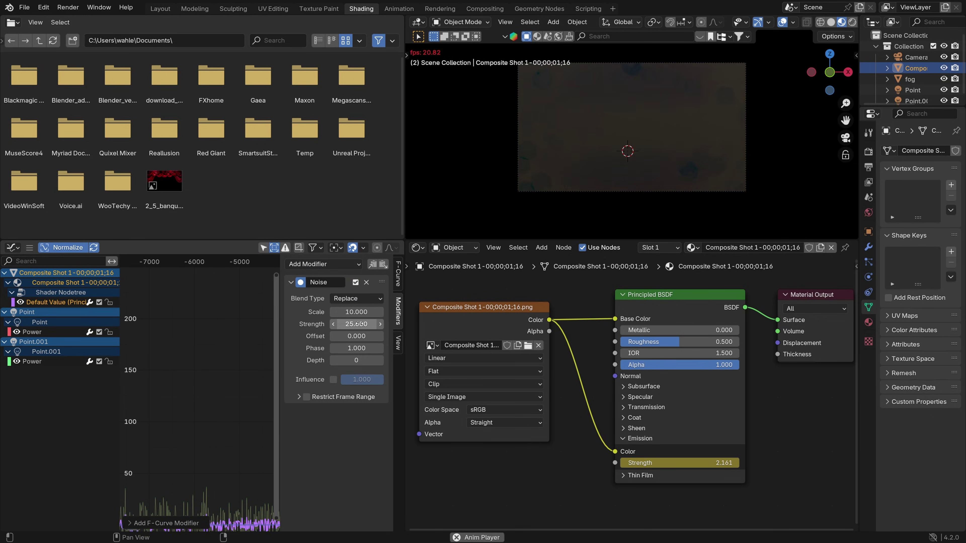
click(357, 323)
text(3.7)
key(Return)
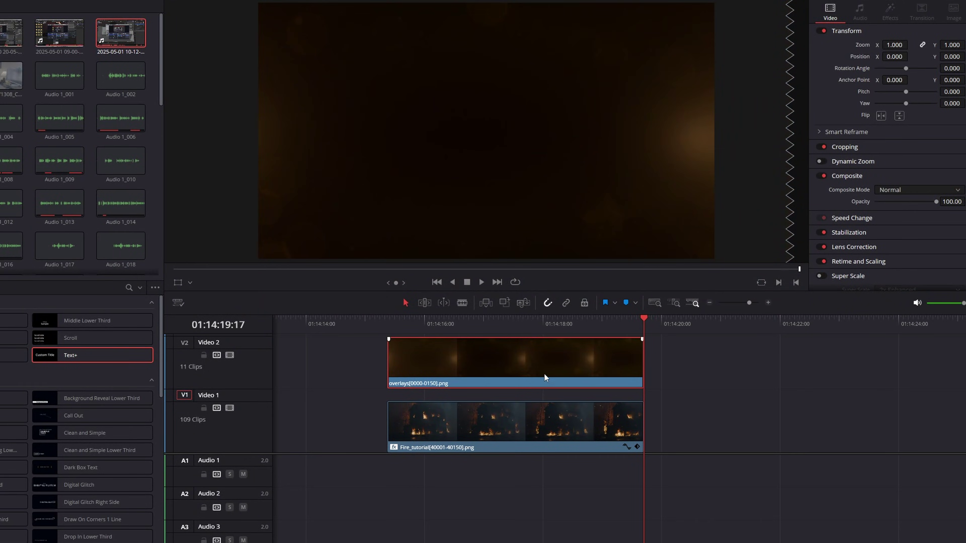
Step: Switch to DaVinci Resolve, set the overlays clip to Add composite mode with 57.25 opacity, and play the result
click(907, 190)
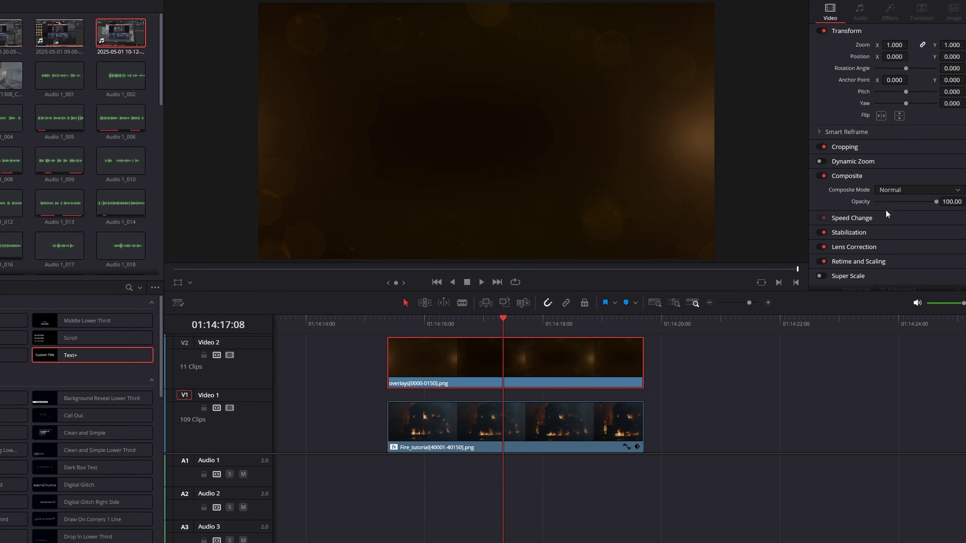
click(893, 189)
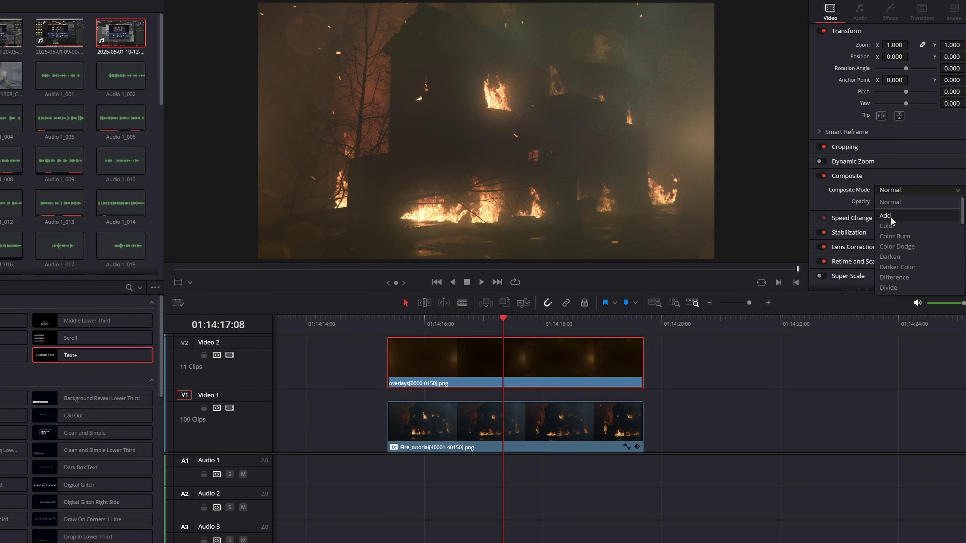
click(891, 216)
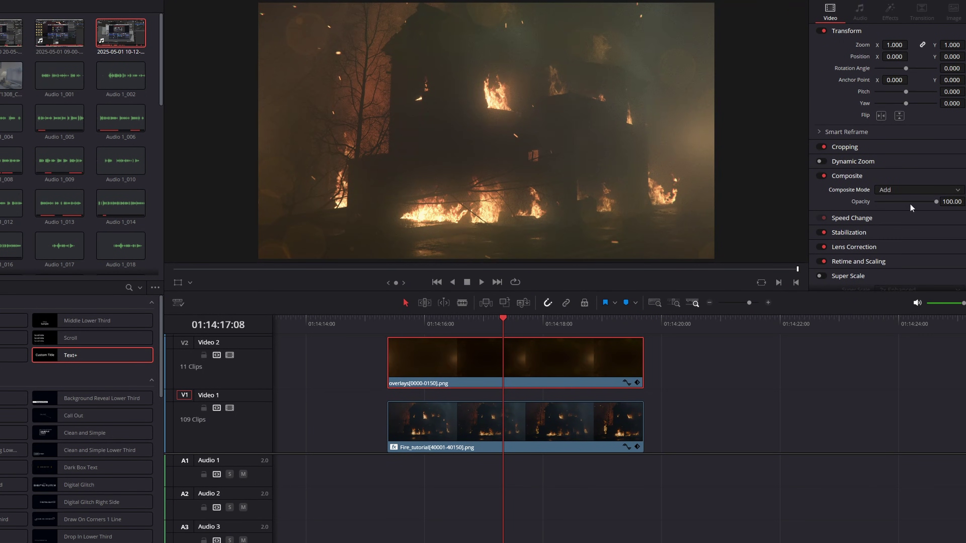
mouse_move(928, 202)
mouse_down()
mouse_move(869, 204)
mouse_move(910, 207)
mouse_up()
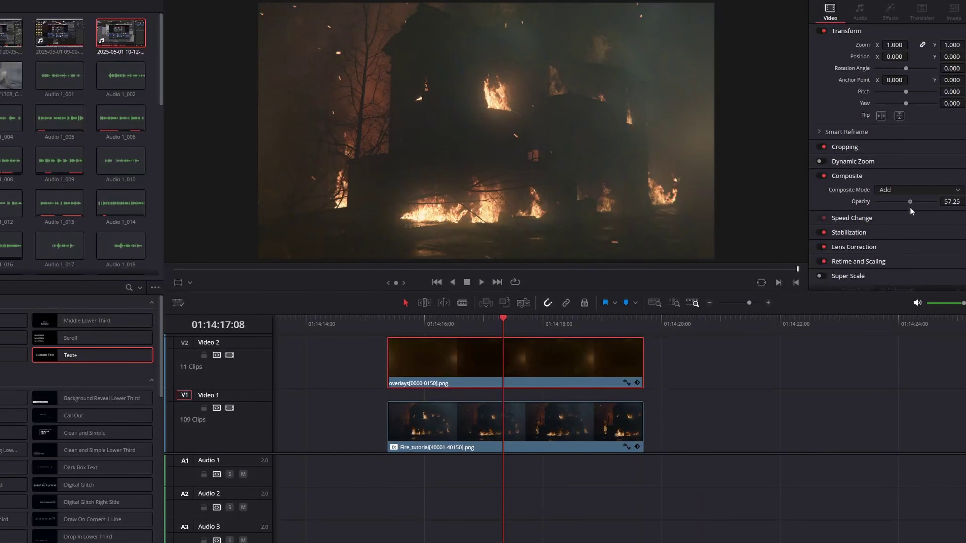
key(space)
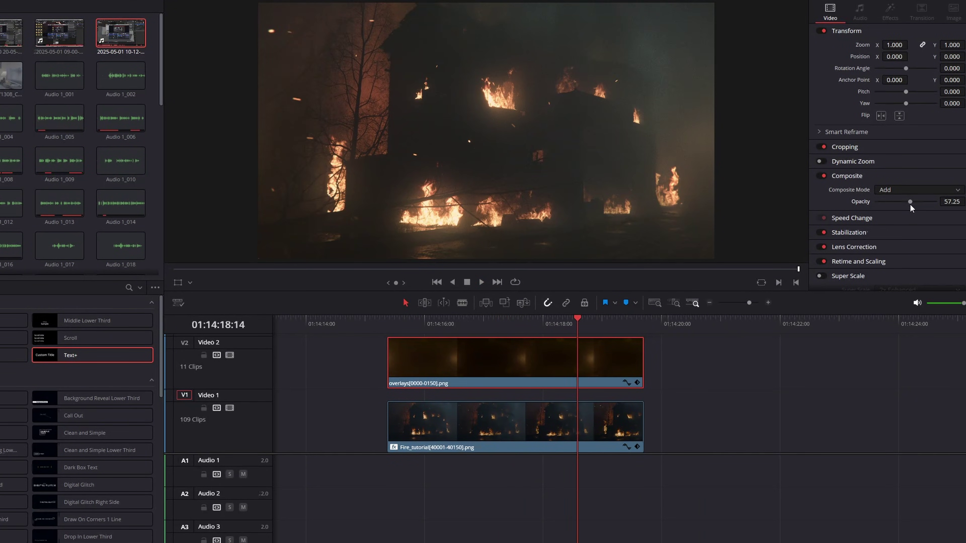